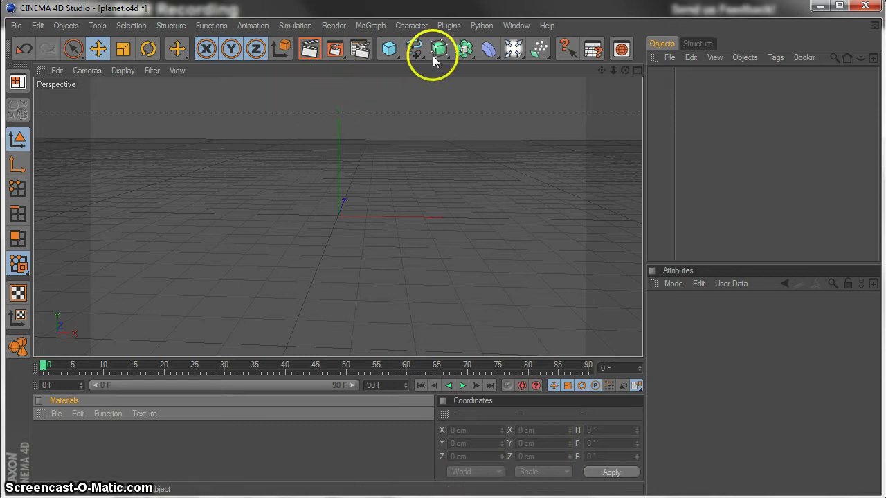
Add a 2000 cm by 2000 cm Floor object to the empty scene
click(513, 48)
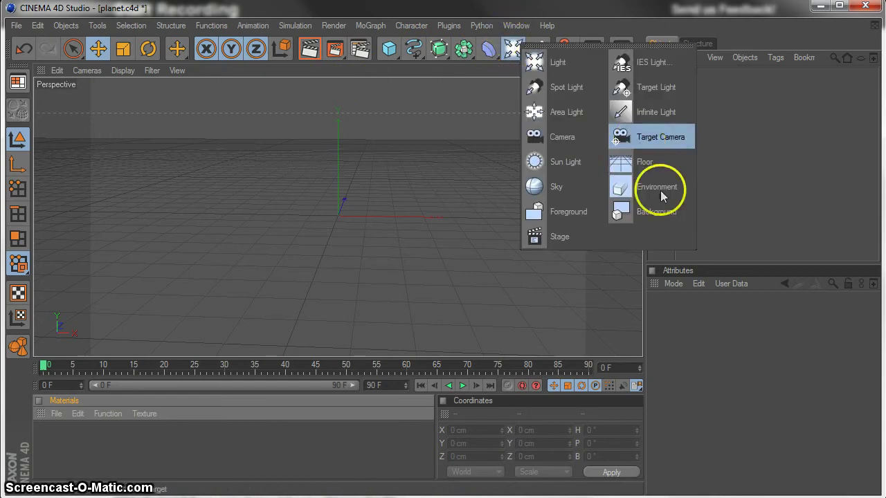
click(637, 171)
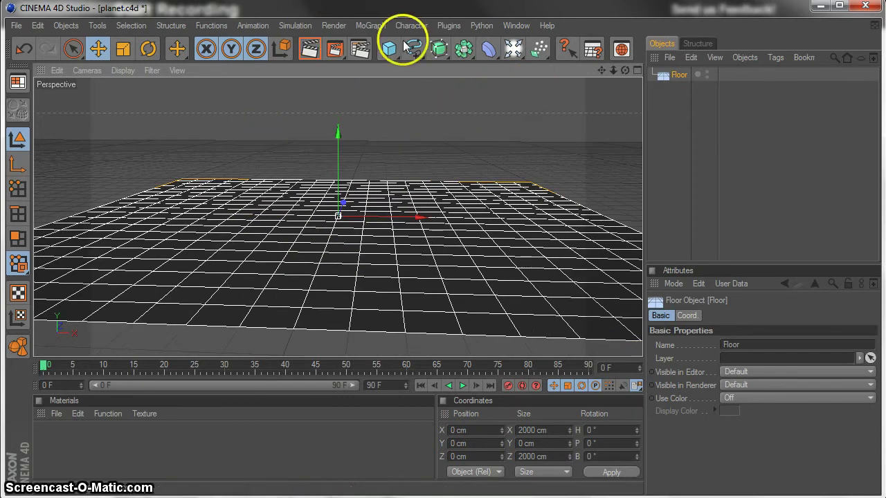
click(390, 48)
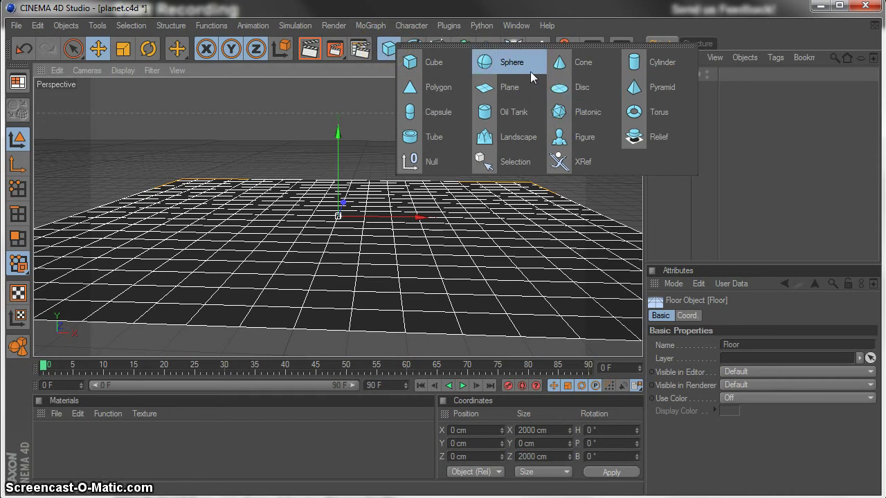
Create a sphere and set its radius to 200 cm
click(493, 62)
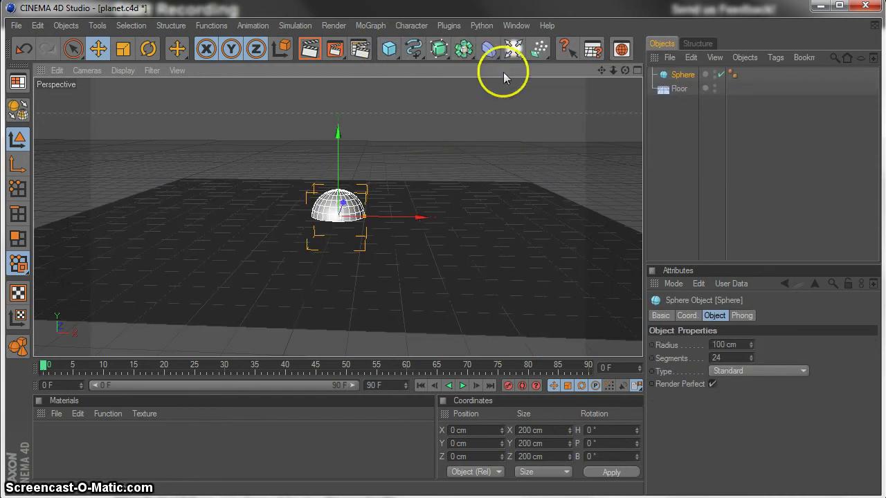
drag(337, 156, 451, 194)
scroll(336, 148, up, 4)
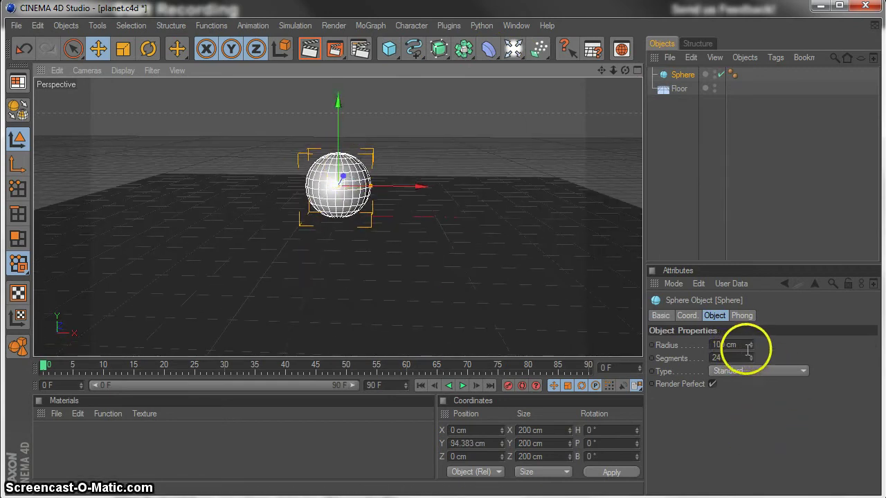
double_click(718, 345)
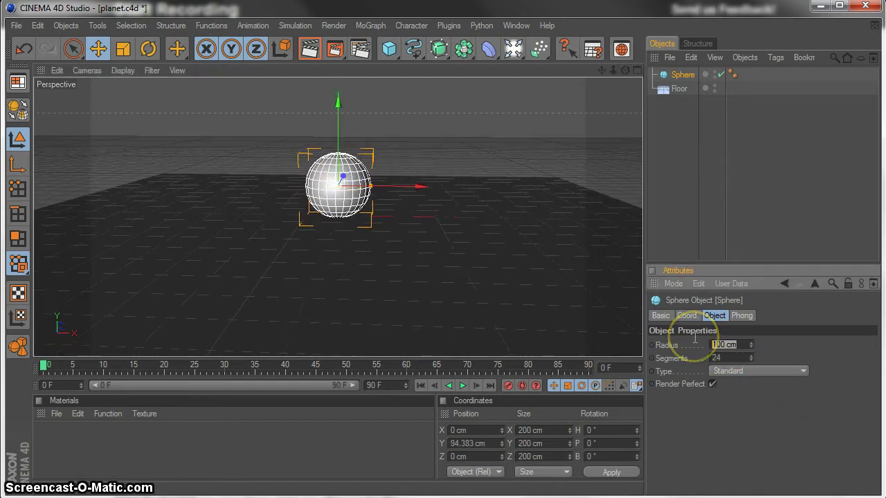
text(200)
key(Return)
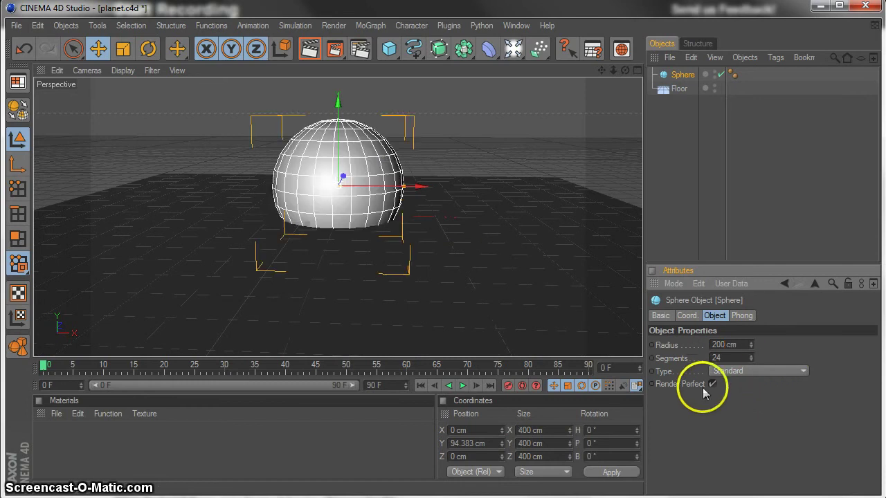
Raise the sphere high above the floor to Y 708.5 cm
scroll(346, 134, down, 3)
drag(339, 126, 337, 125)
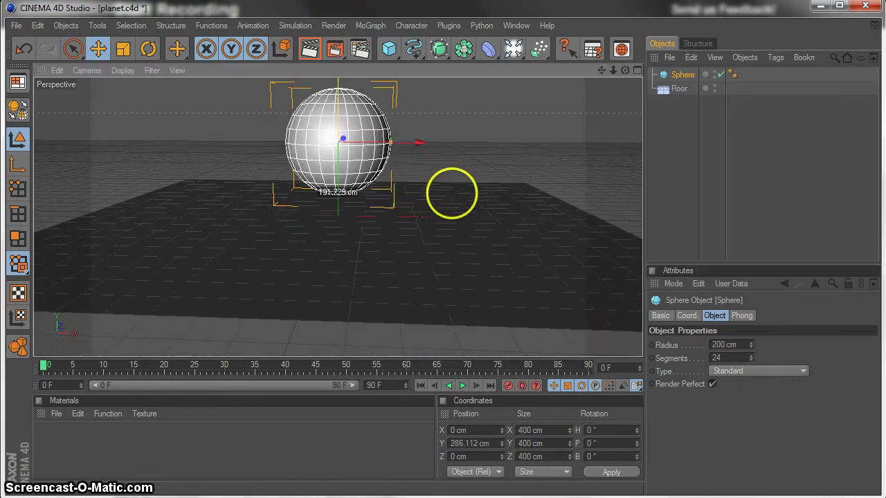
scroll(337, 136, down, 2)
drag(601, 71, 518, 118)
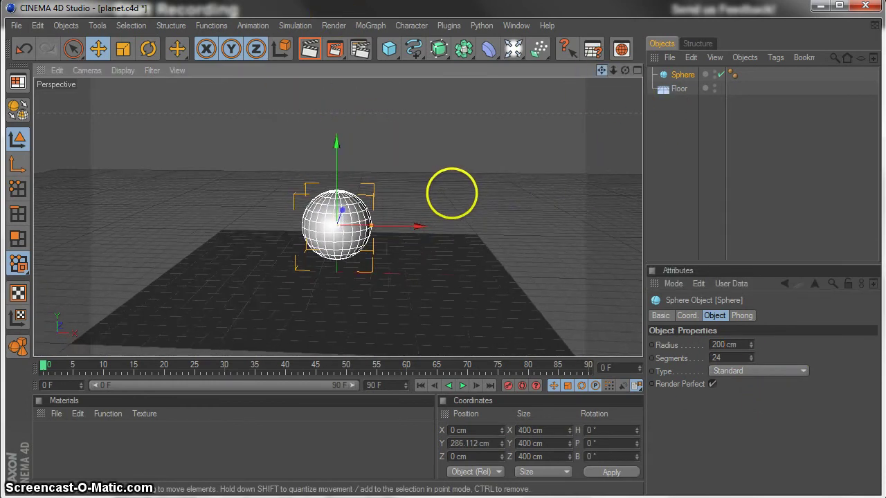
drag(352, 152, 452, 190)
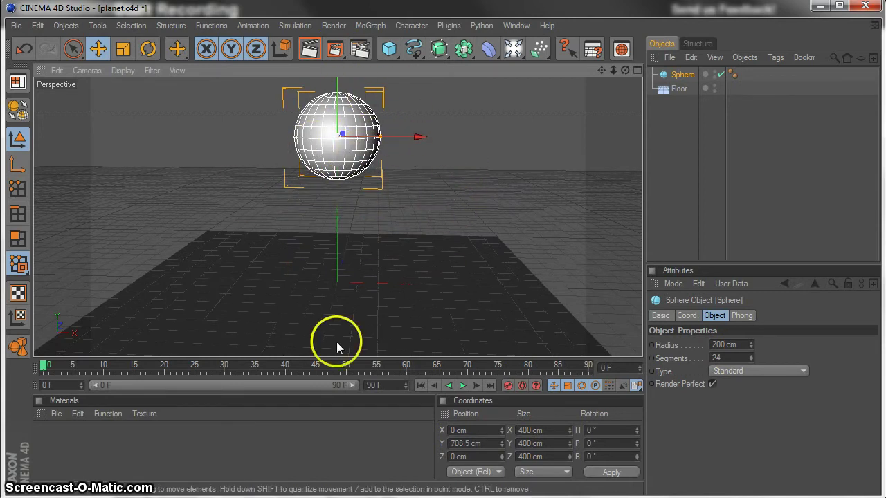
Select the Floor and make it a dynamics collider
click(427, 210)
click(322, 290)
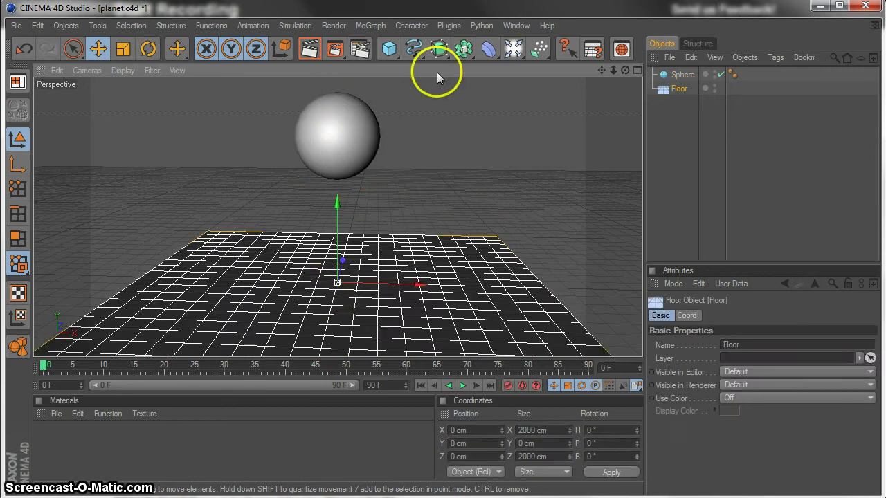
click(670, 91)
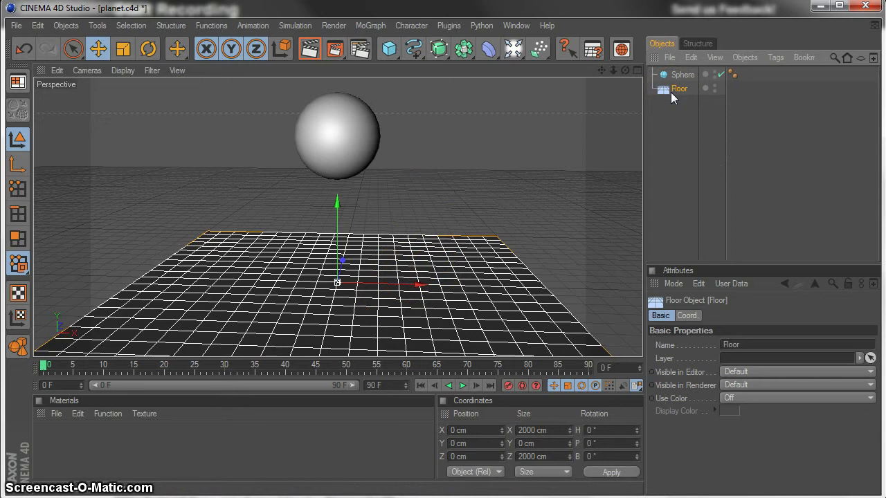
right_click(671, 92)
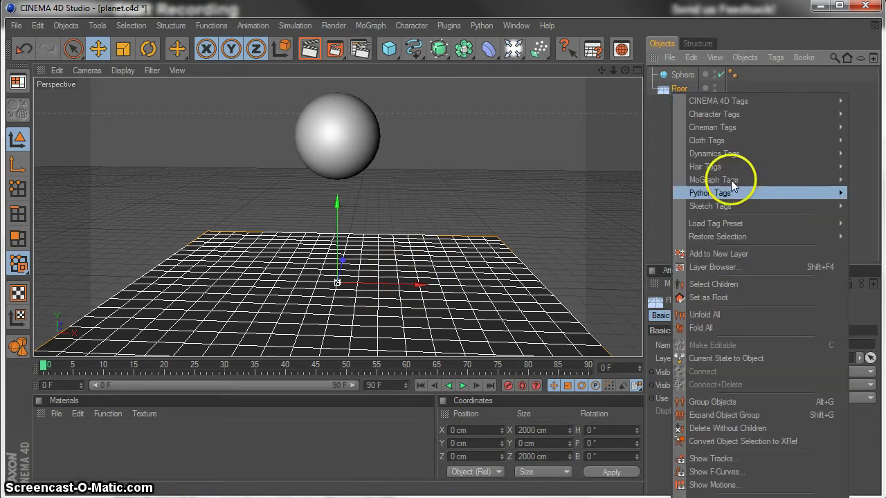
mouse_move(726, 180)
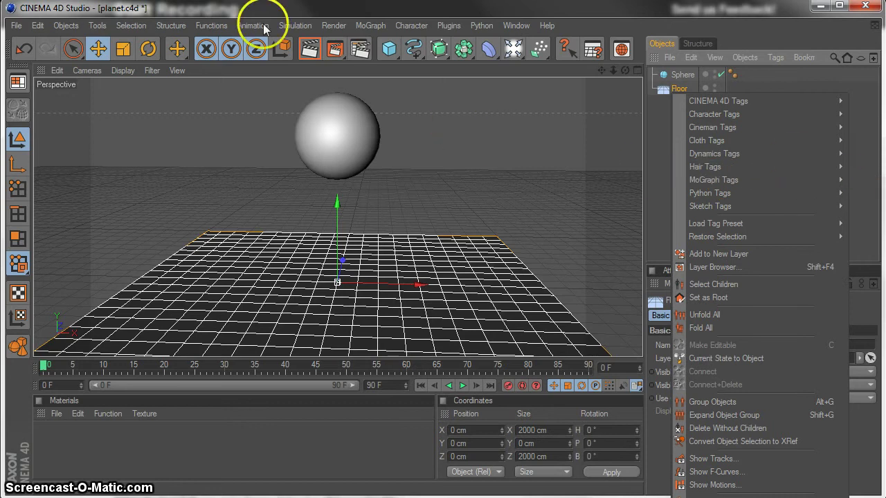
click(466, 134)
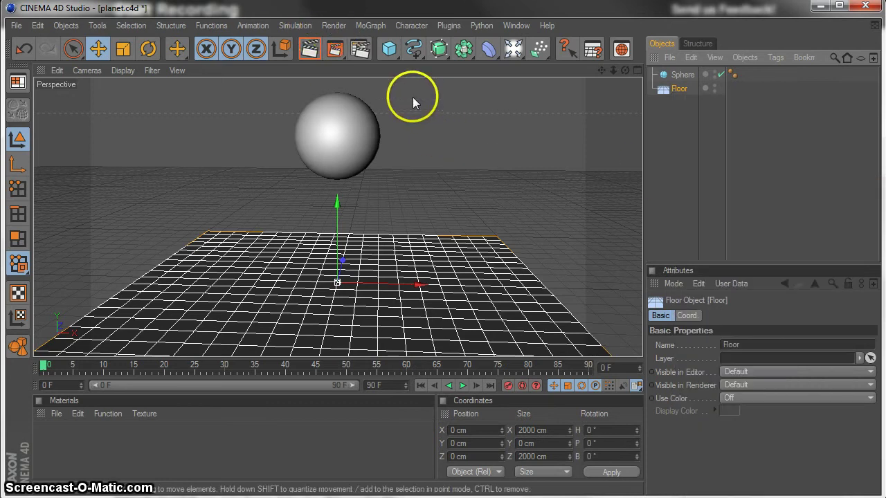
click(295, 26)
mouse_move(292, 60)
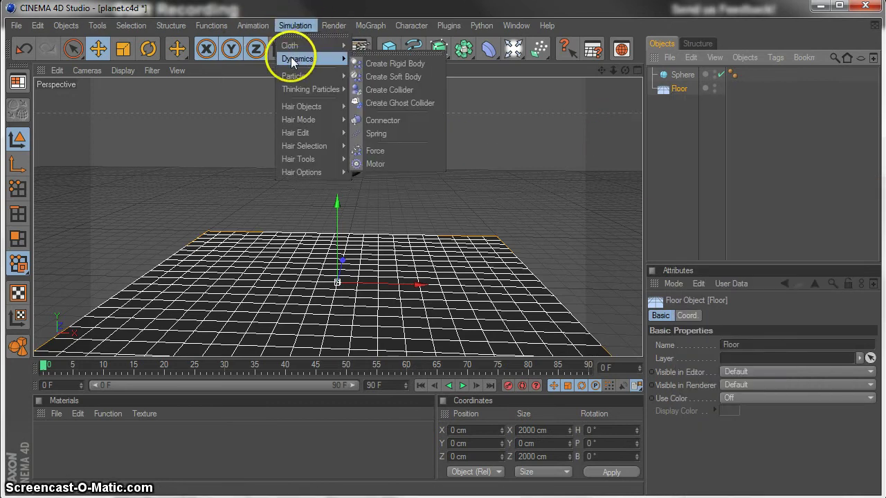
click(416, 90)
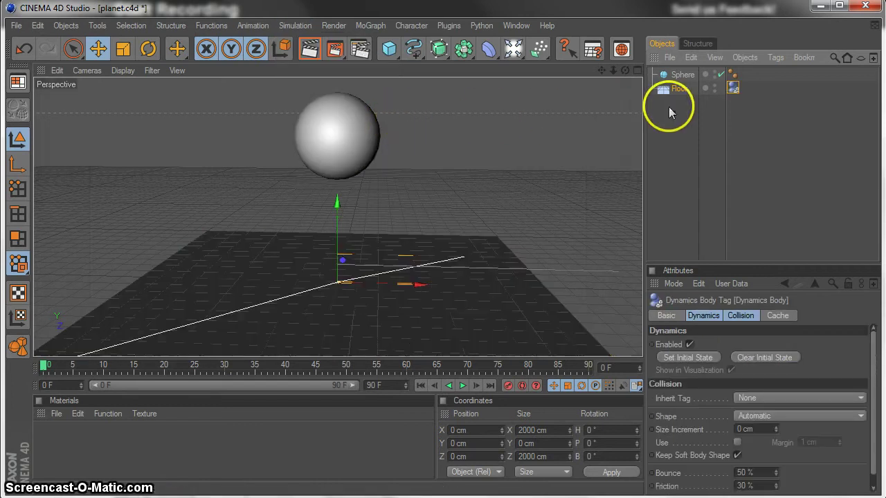
Make the large sphere a dynamics collider as well
click(674, 76)
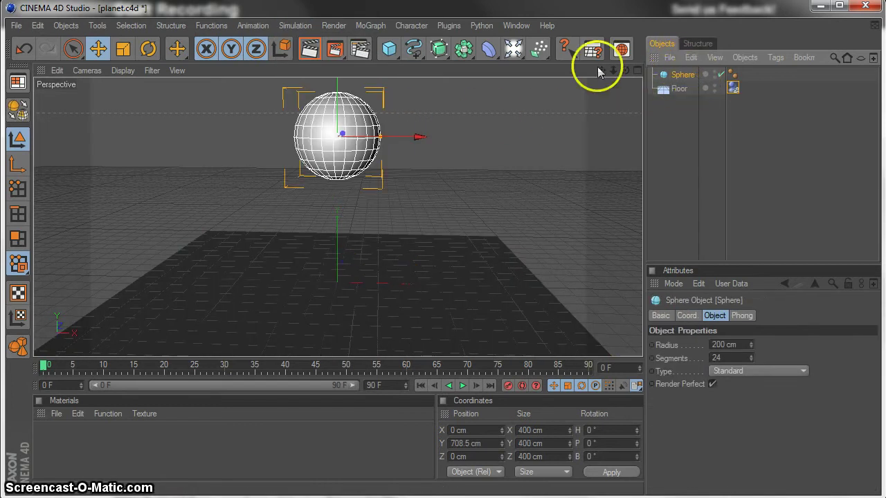
click(294, 26)
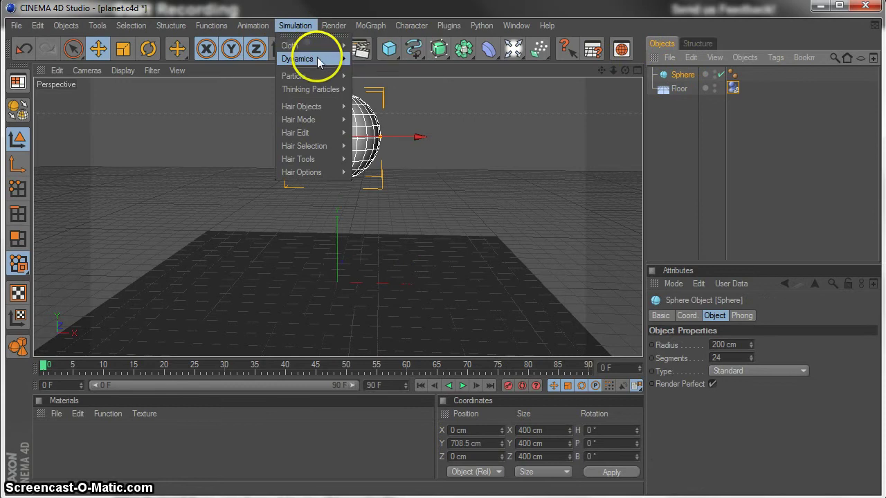
mouse_move(319, 62)
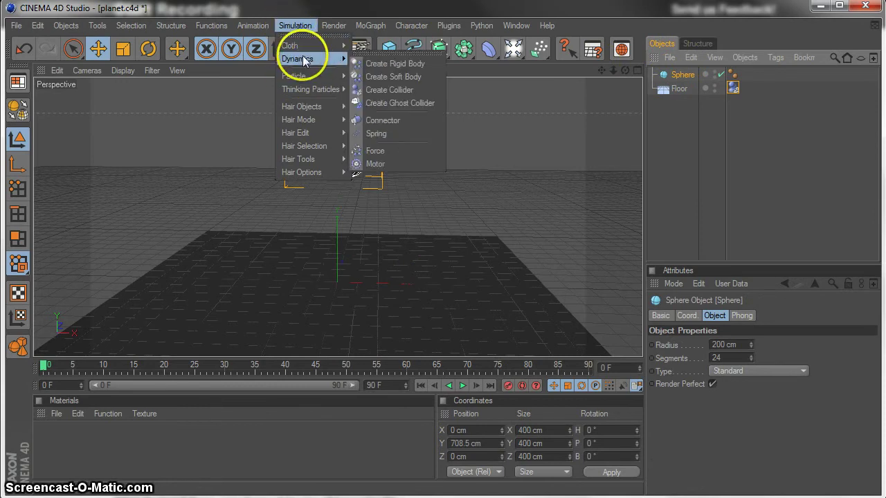
click(405, 92)
Add Sphere.1 with a 50 cm radius, resting just above the floor at Y 46.594 cm
click(414, 94)
drag(399, 58, 514, 67)
drag(332, 270, 336, 198)
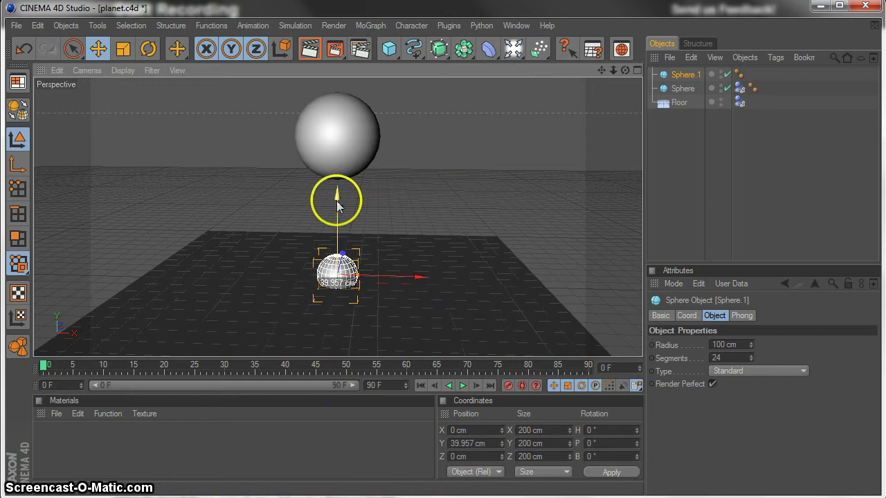
double_click(737, 344)
text(50)
key(Return)
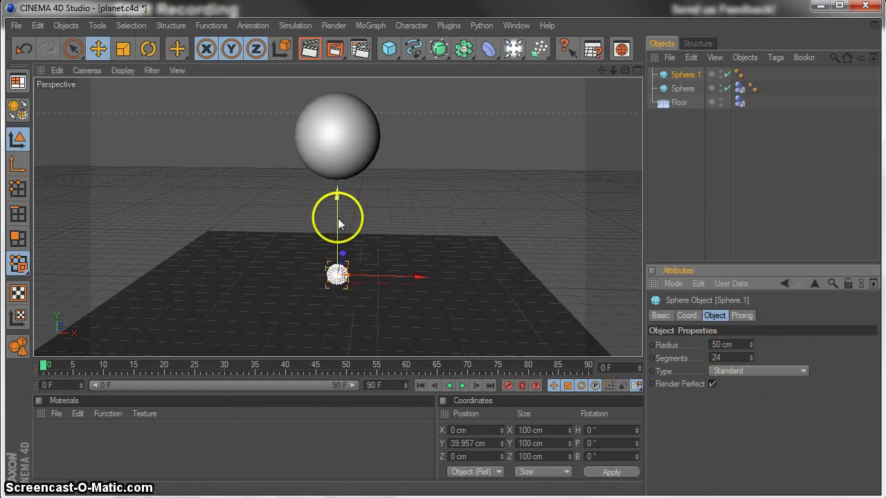
mouse_move(339, 221)
mouse_down()
mouse_move(451, 192)
mouse_move(339, 222)
mouse_up()
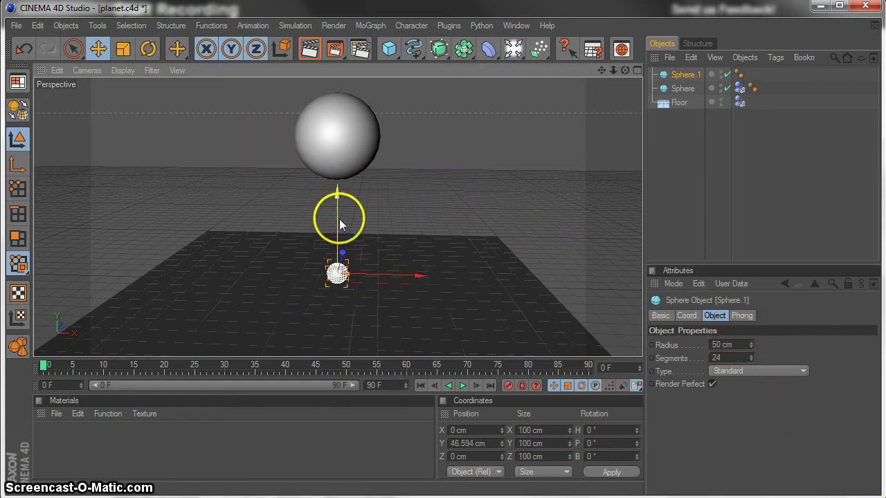
click(669, 76)
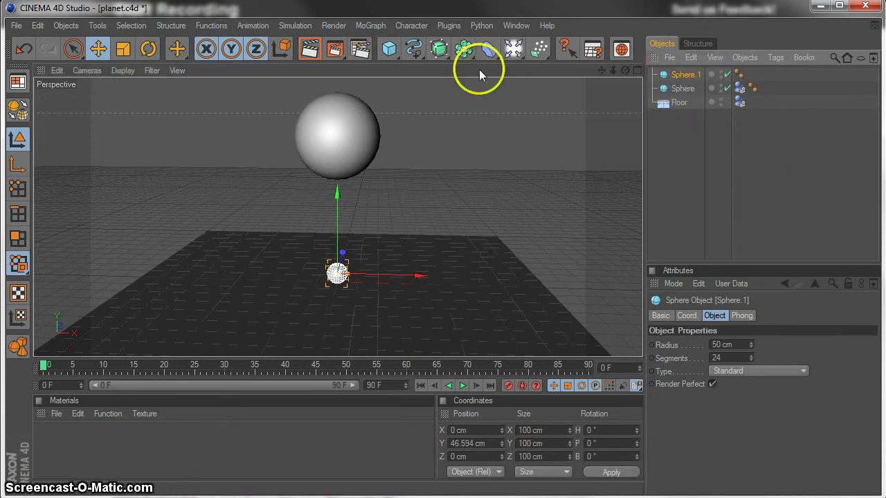
Add a MoGraph Cloner and make Sphere.1 its child
click(374, 26)
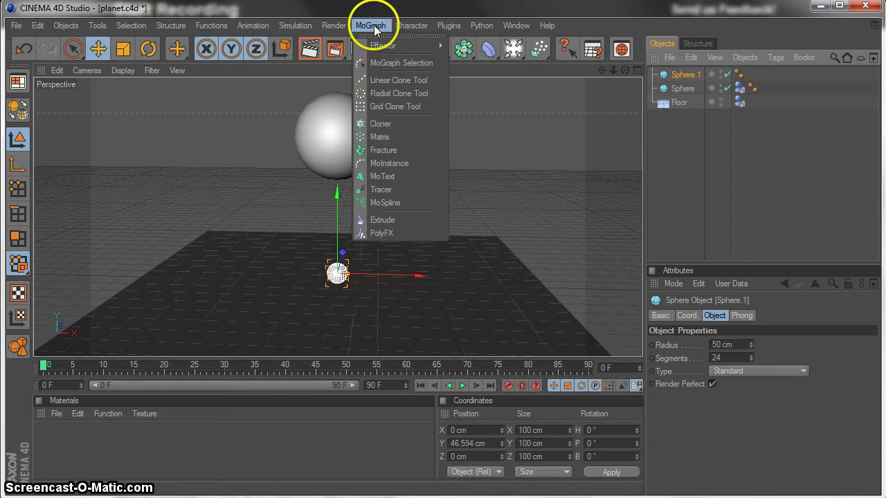
click(409, 123)
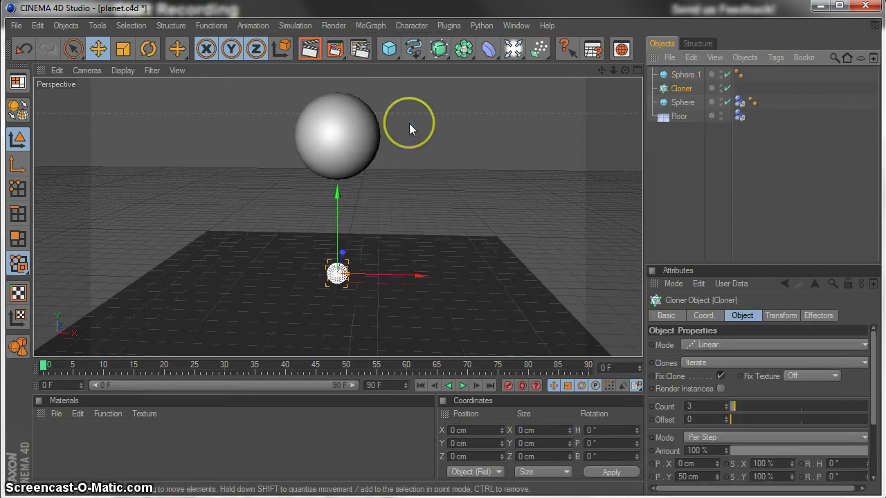
click(680, 75)
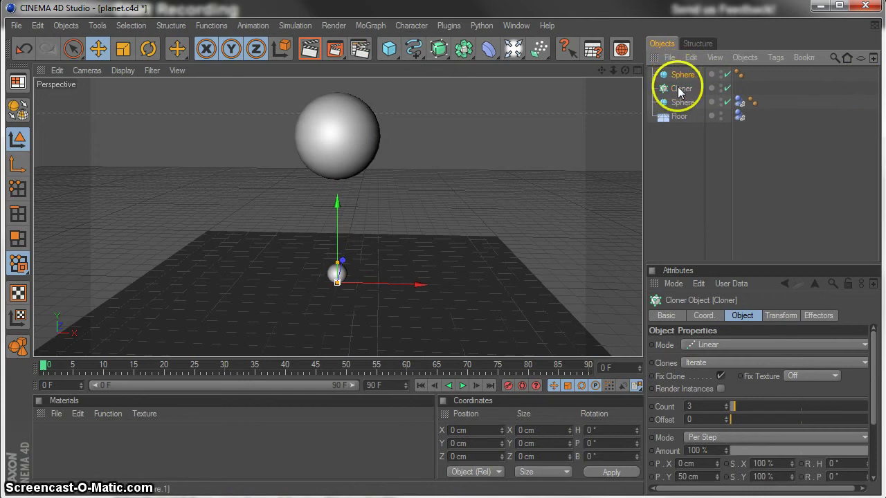
drag(679, 89, 678, 90)
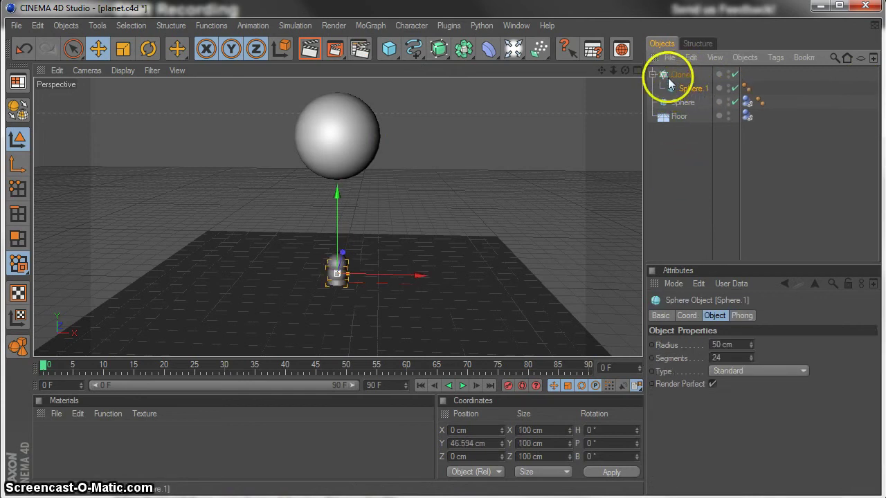
click(671, 74)
click(694, 197)
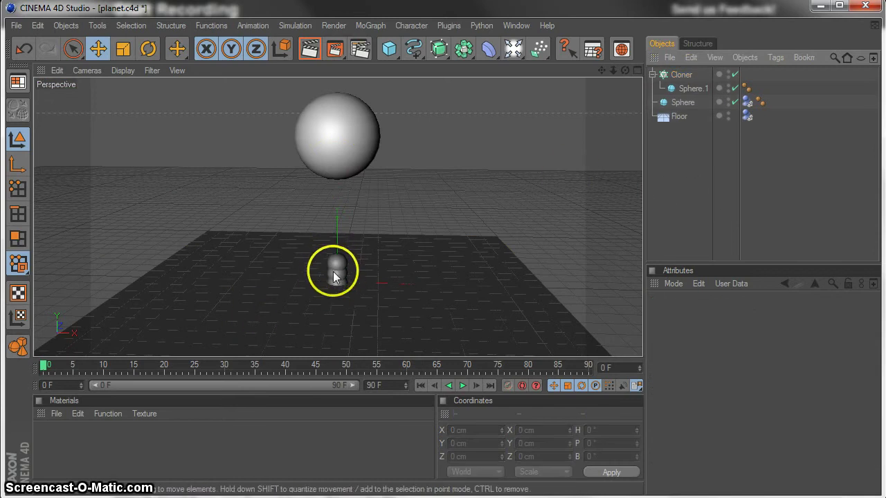
click(666, 75)
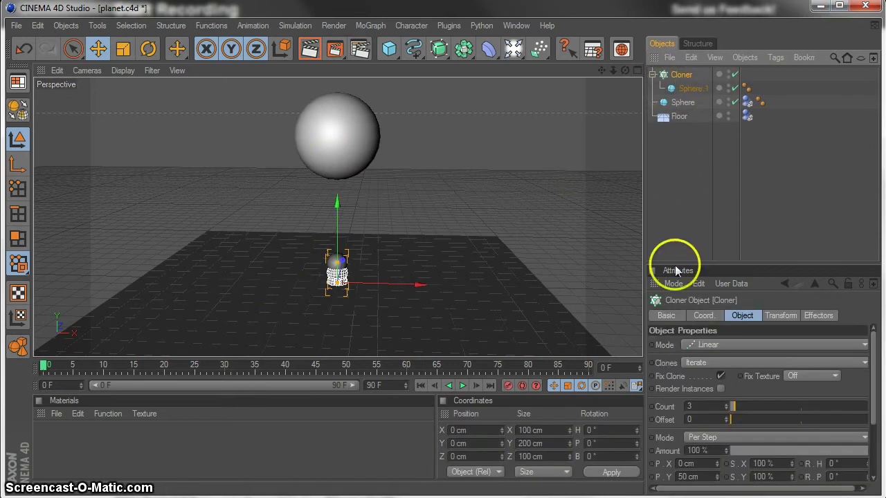
Switch the Cloner to Grid Array mode and raise the grid along Y
click(708, 345)
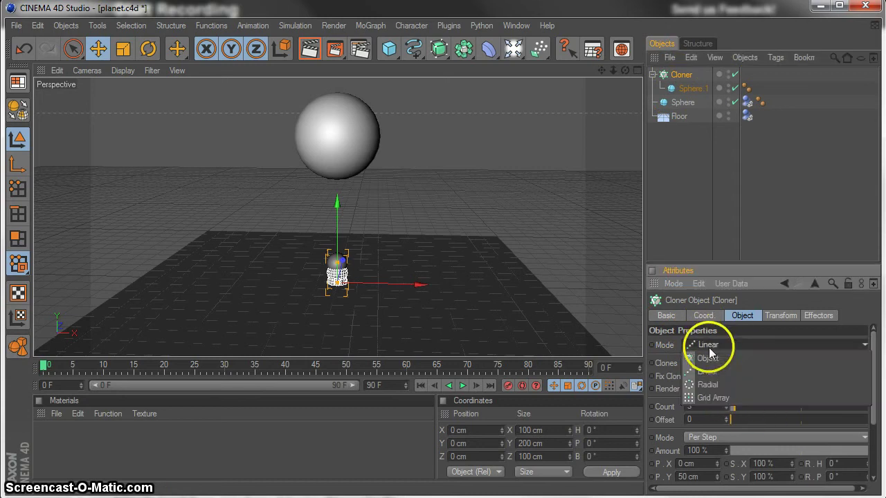
click(719, 399)
drag(451, 192, 451, 192)
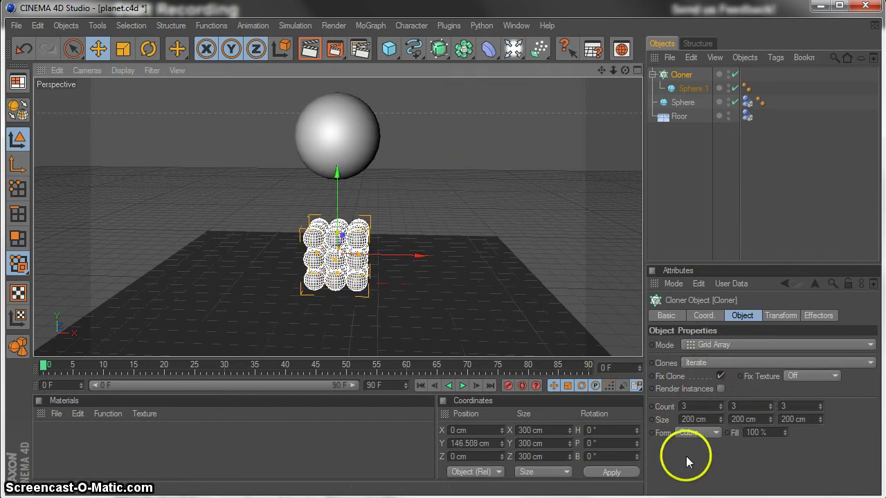
Set the clones' Transform Scale Y to 0.99
click(773, 317)
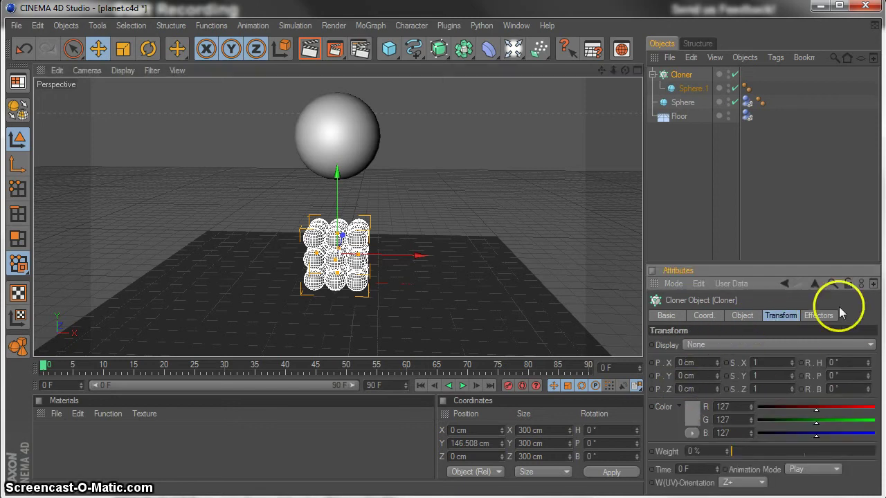
double_click(747, 376)
text(0.98)
key(Return)
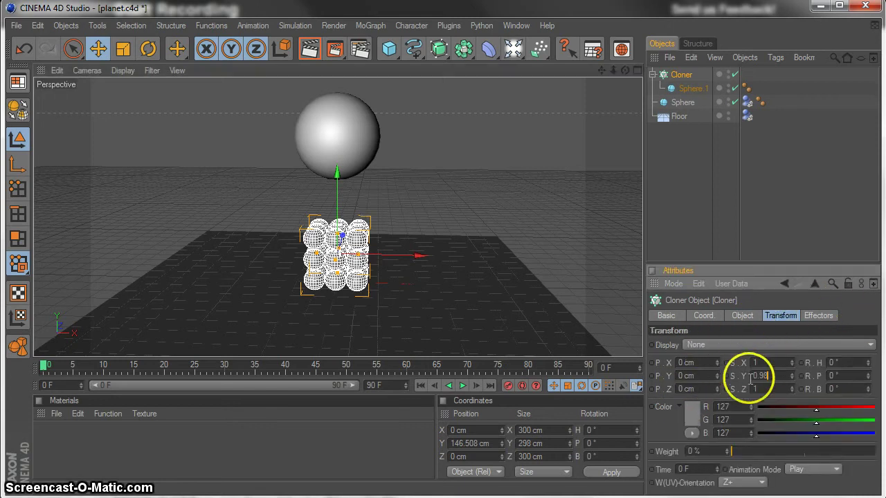
double_click(680, 76)
double_click(761, 376)
text(0.99)
key(Return)
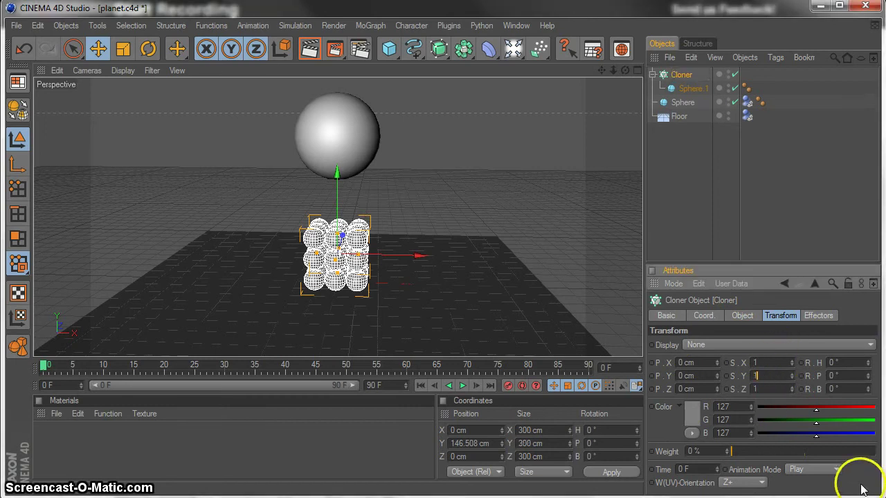
Review the Cloner's Effectors, Basic and Coordinates settings, then return to the grid array settings
click(819, 316)
click(742, 315)
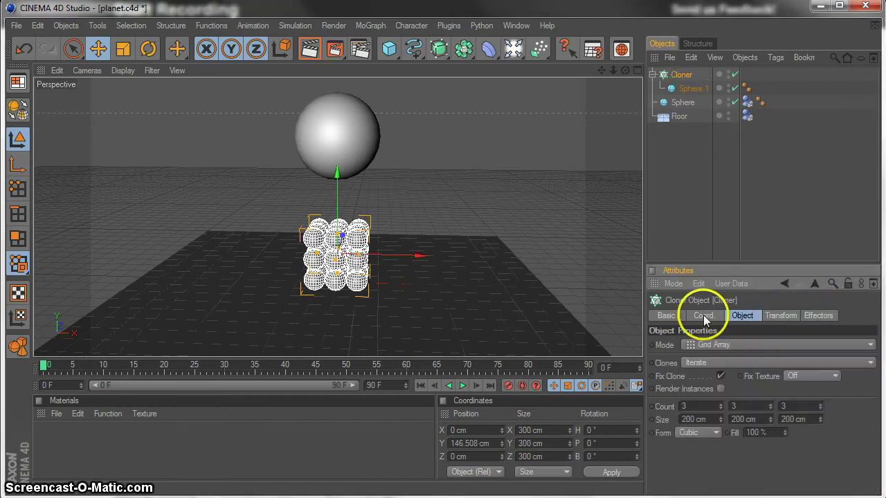
click(703, 315)
click(666, 315)
click(706, 318)
click(744, 316)
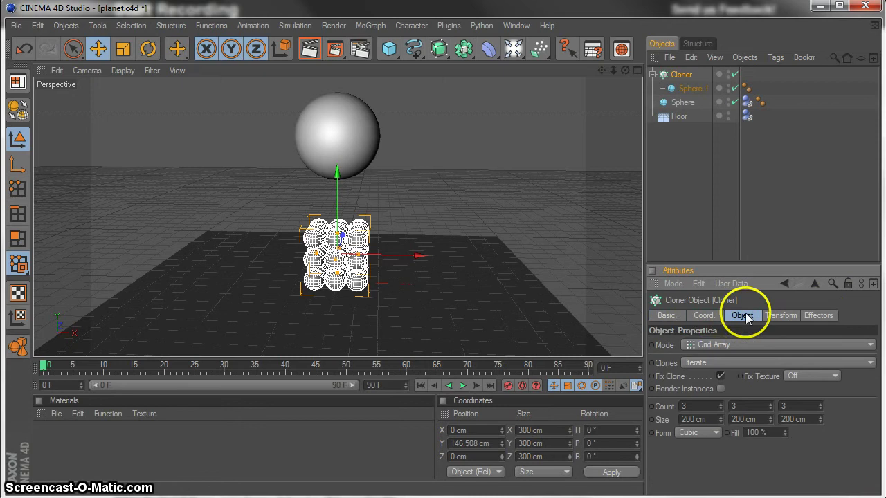
click(714, 318)
click(742, 315)
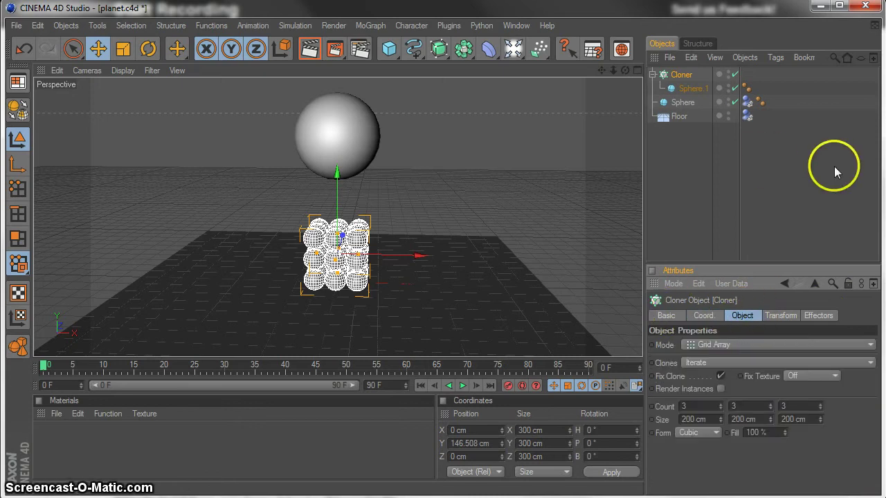
click(683, 88)
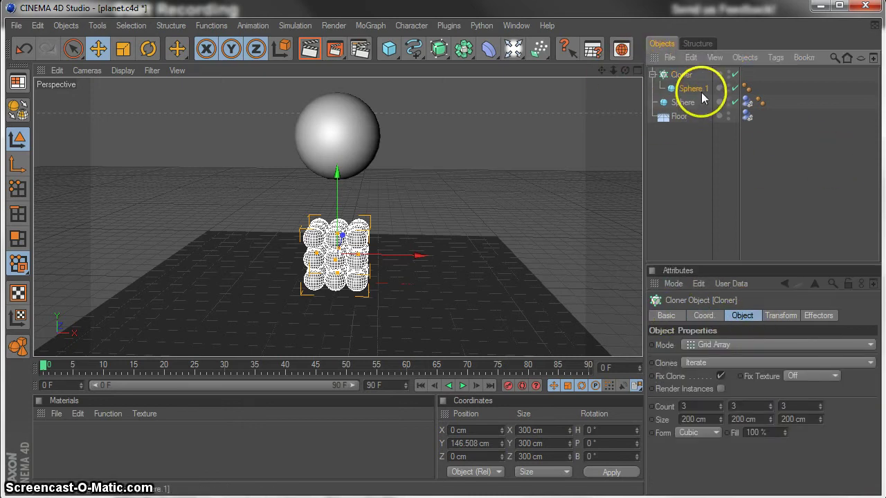
click(671, 77)
mouse_move(672, 81)
mouse_down()
mouse_move(696, 79)
mouse_move(698, 89)
mouse_move(692, 79)
mouse_move(683, 86)
mouse_up()
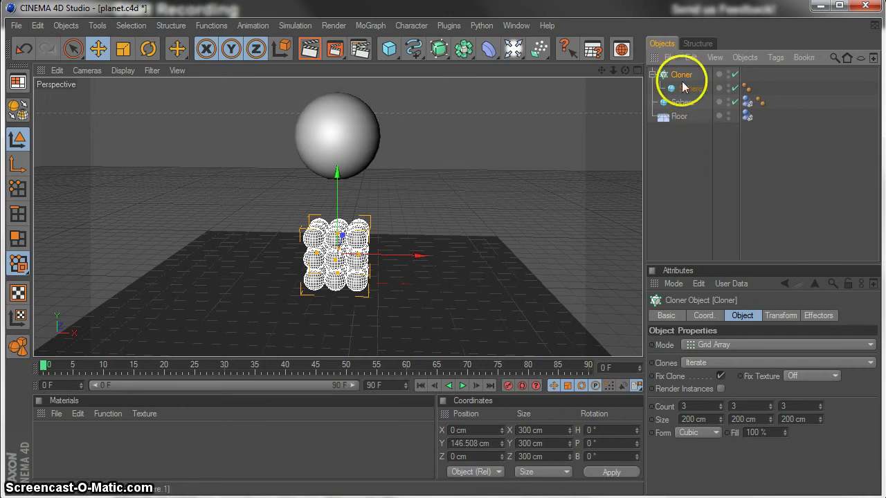
Add a Random effector to the cloned spheres
click(363, 25)
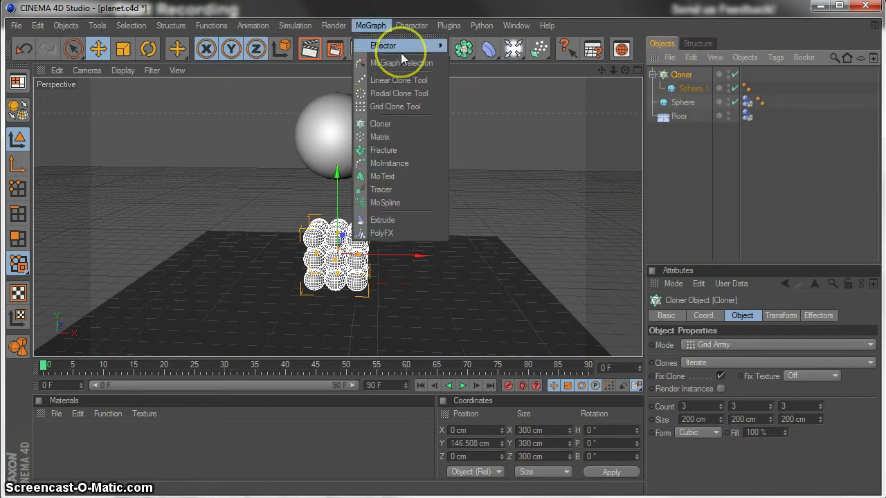
mouse_move(398, 50)
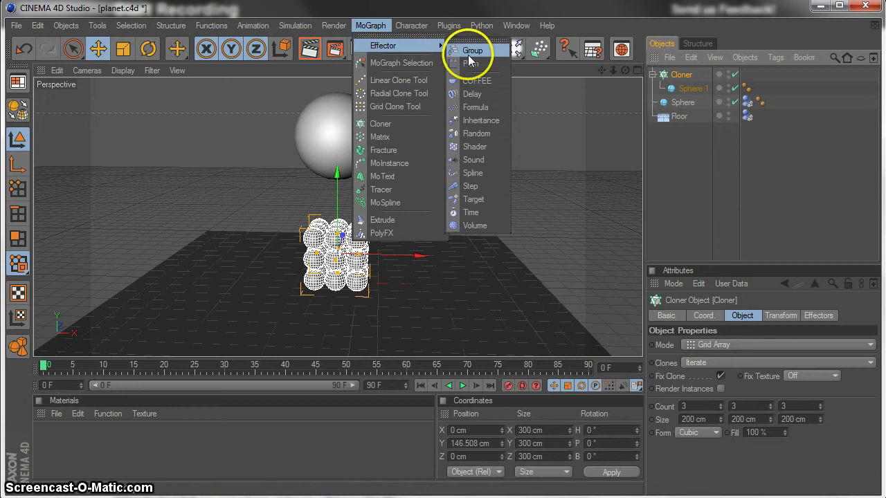
click(488, 136)
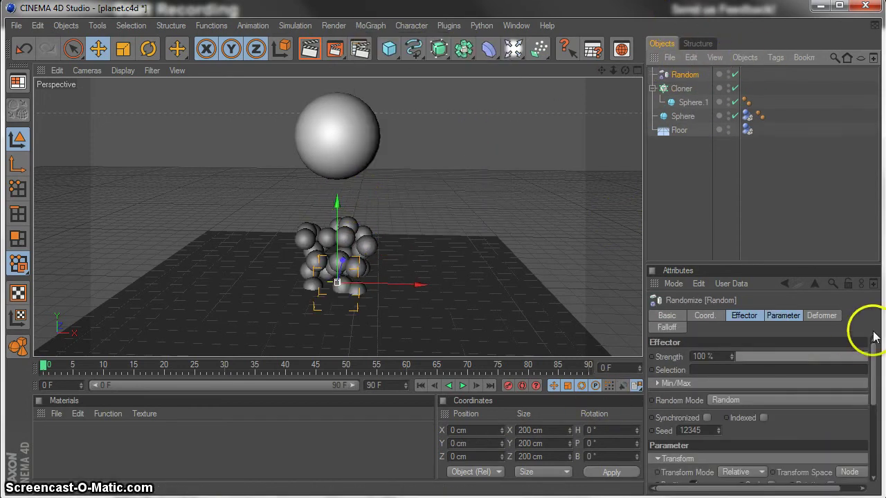
Enable the Random effector's uniform scale and set it to -0.5
click(783, 315)
click(800, 381)
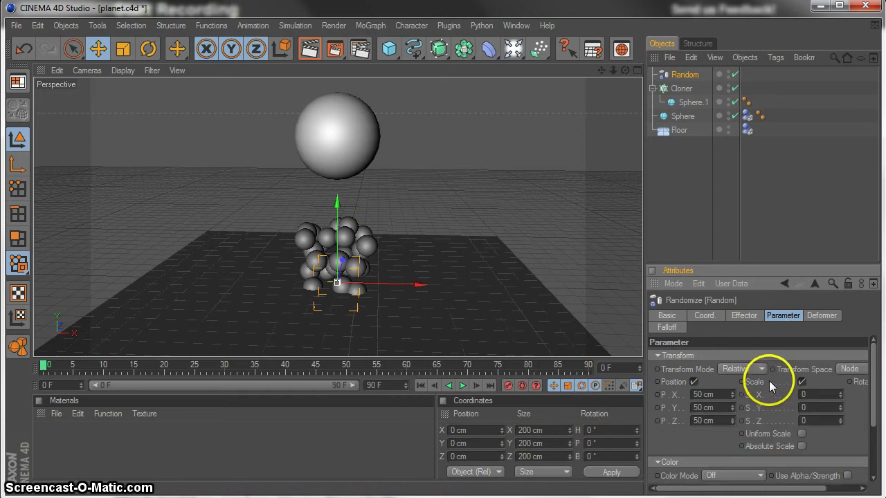
click(807, 393)
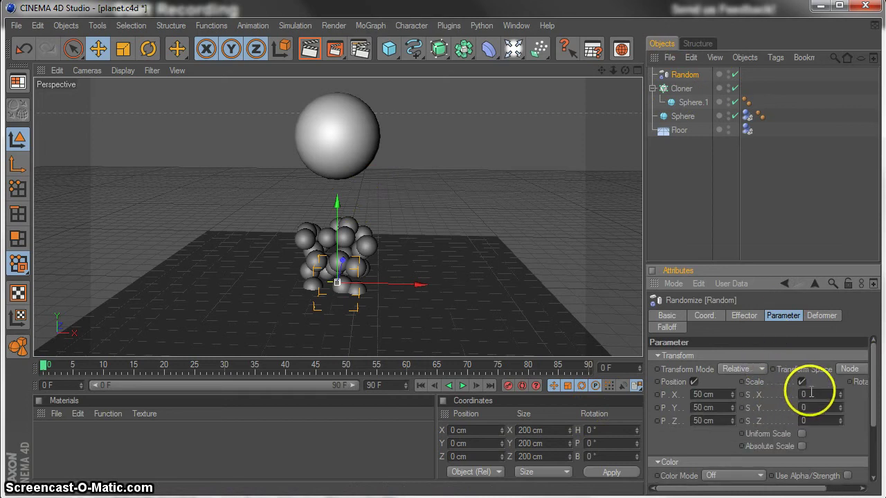
click(802, 434)
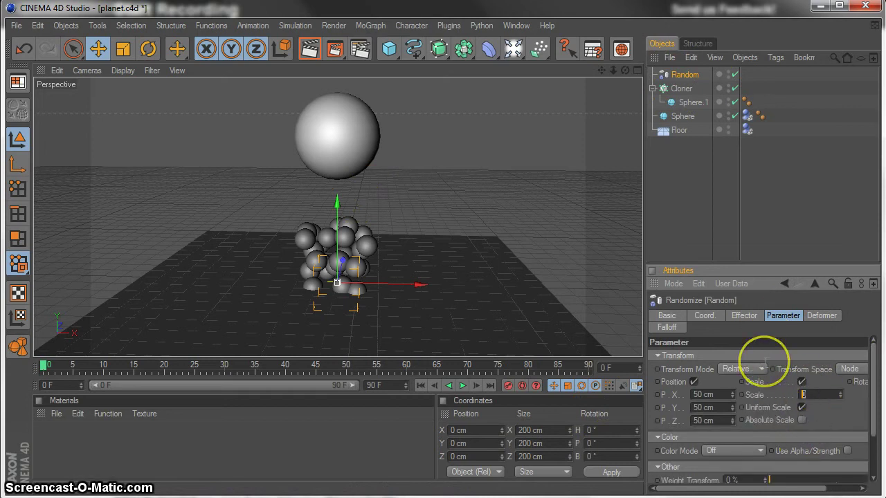
text(-1)
key(Return)
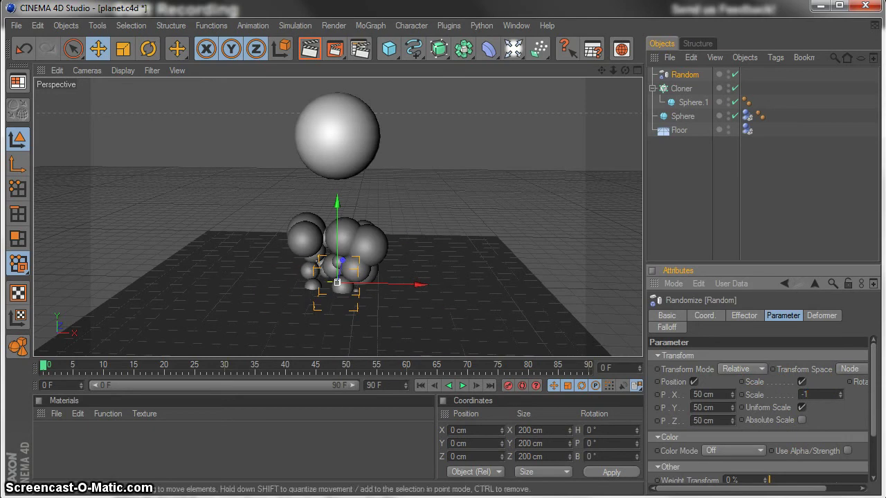
click(816, 394)
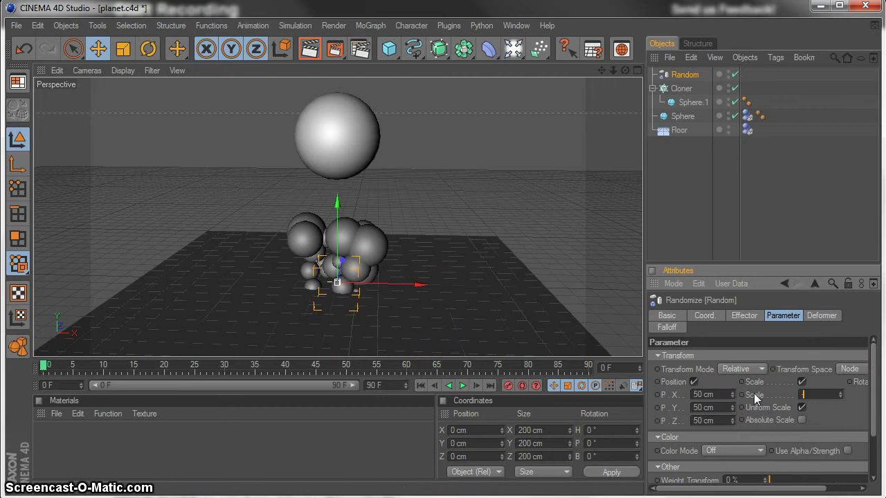
text(-0.5)
key(Return)
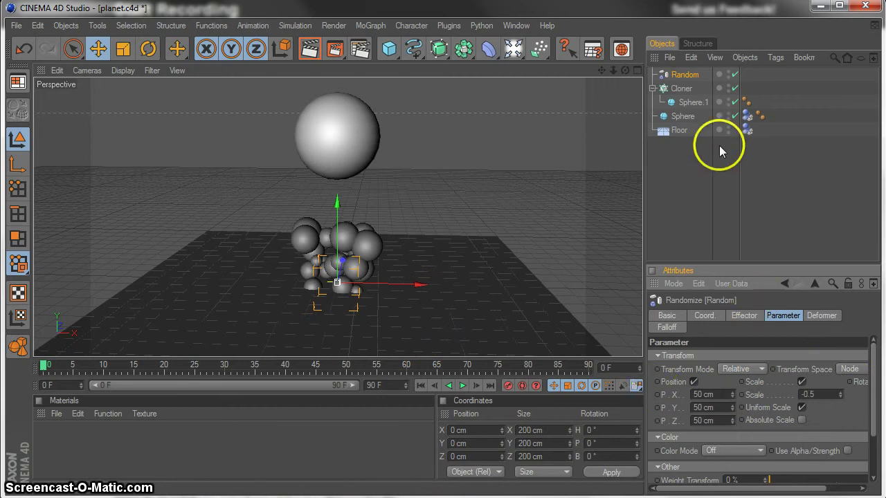
Give Sphere.1 inside the Cloner a Rigid Body dynamics tag, then collapse and reselect the Cloner
click(661, 88)
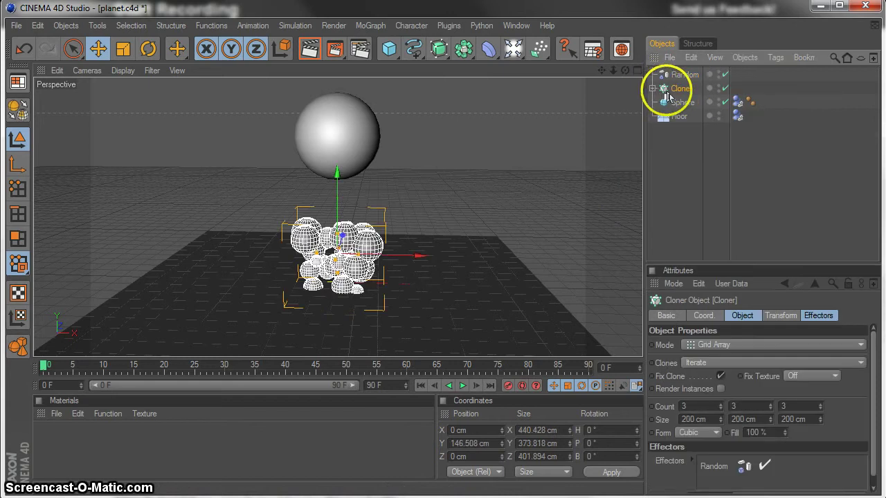
click(652, 90)
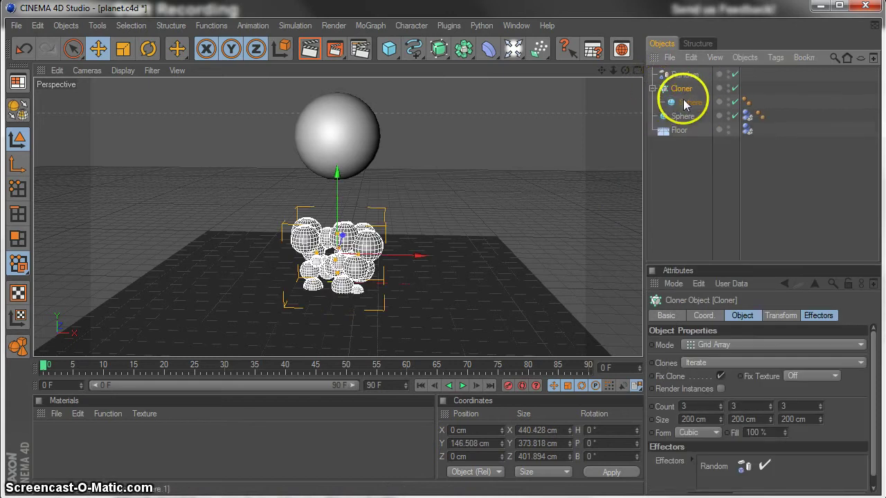
click(687, 103)
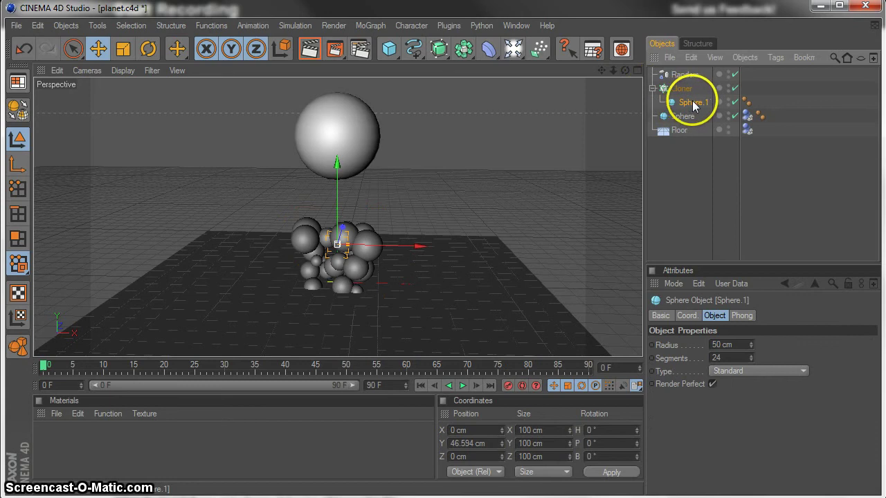
click(299, 28)
mouse_move(315, 59)
click(429, 63)
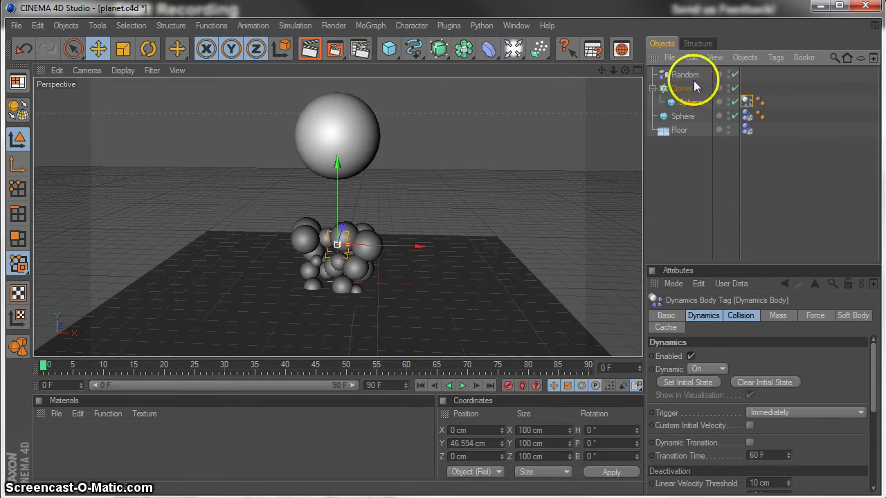
click(687, 91)
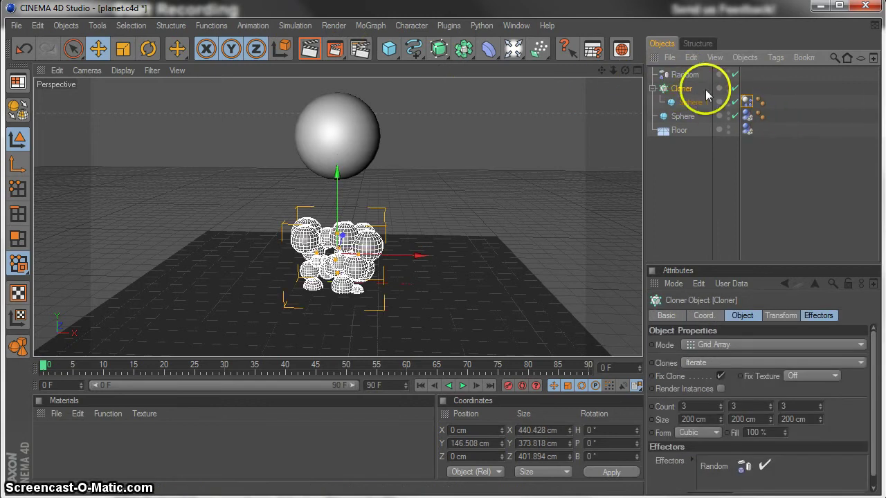
click(651, 94)
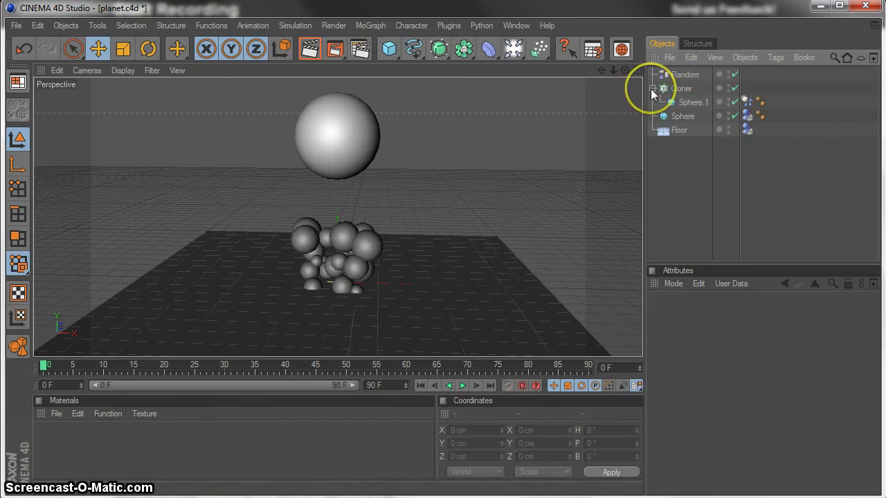
click(651, 89)
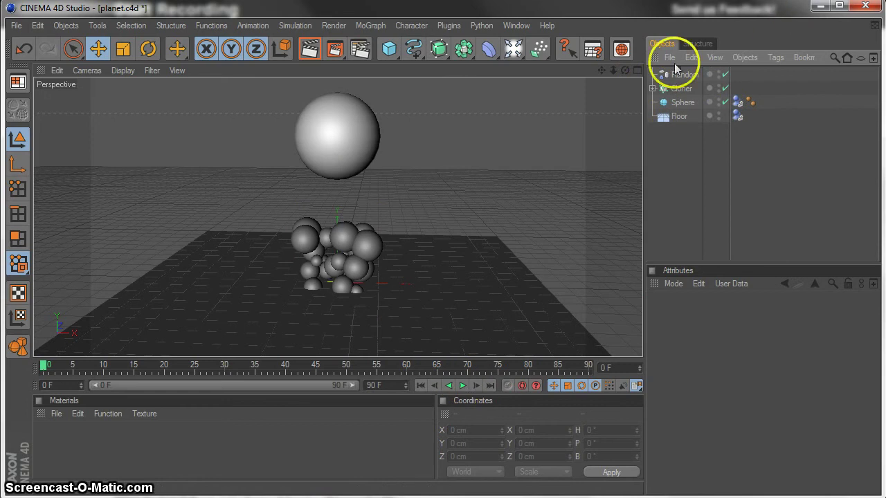
click(669, 87)
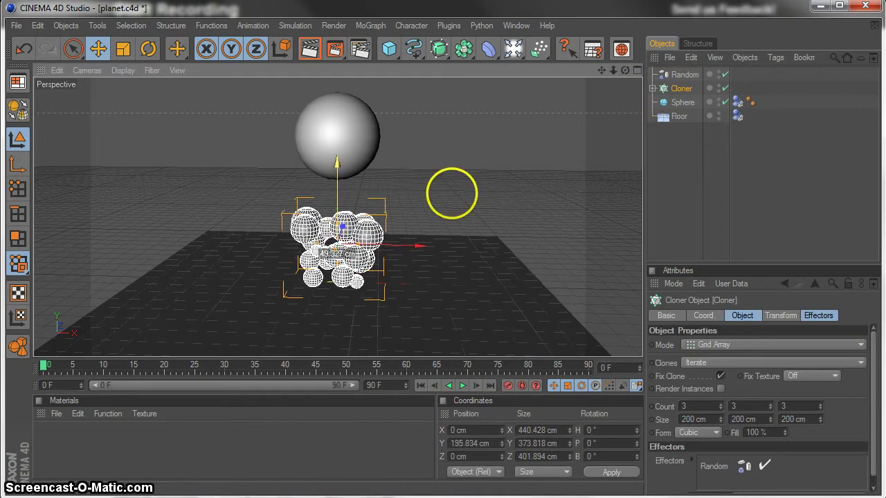
drag(451, 192, 452, 192)
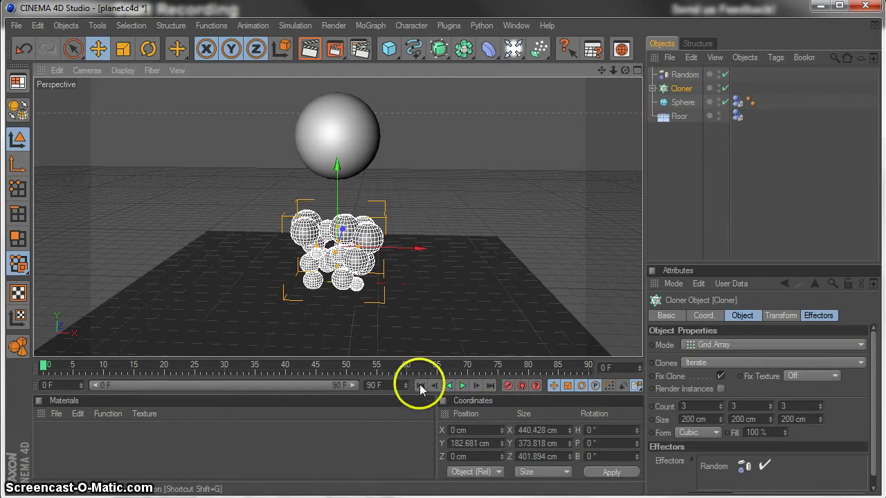
click(460, 386)
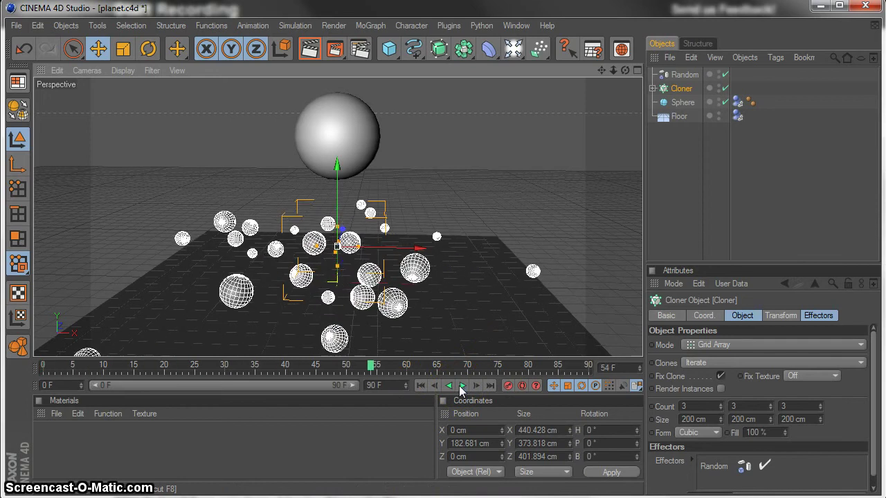
click(417, 386)
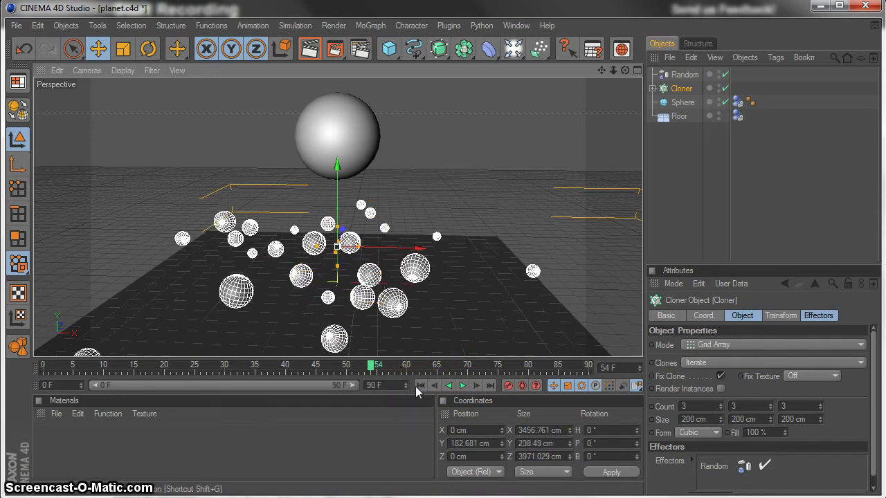
click(462, 385)
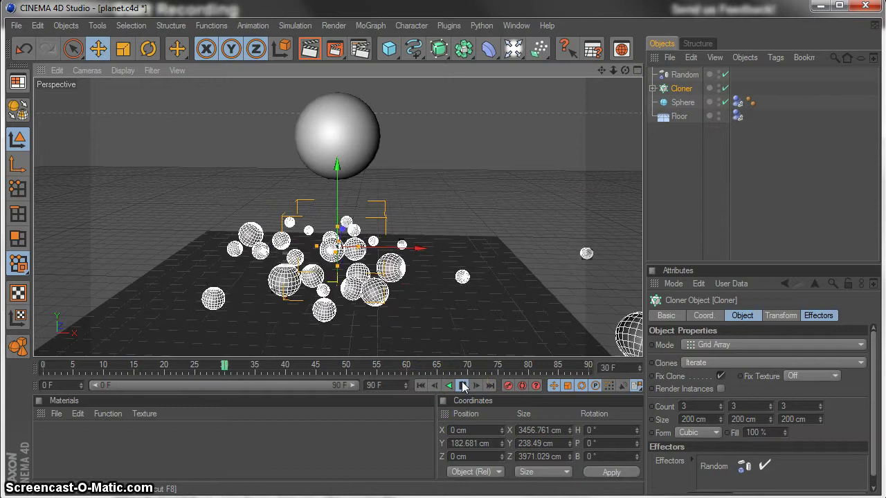
click(462, 385)
click(419, 385)
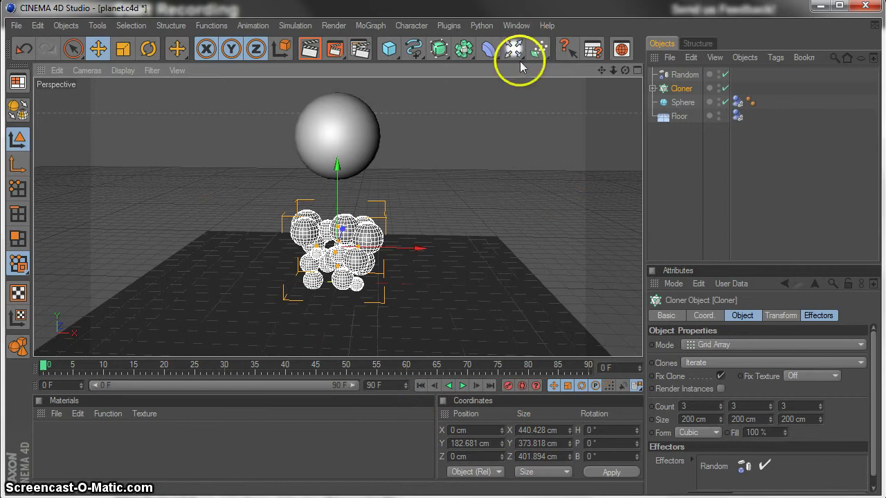
Add an Attractor at Y 722.549 cm inside the white sphere with a Sphere falloff shape
drag(536, 62, 630, 60)
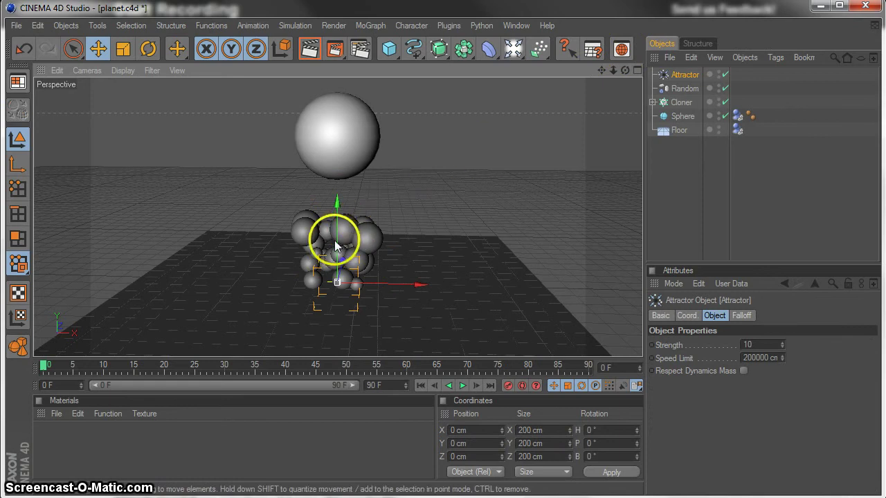
drag(337, 232, 452, 195)
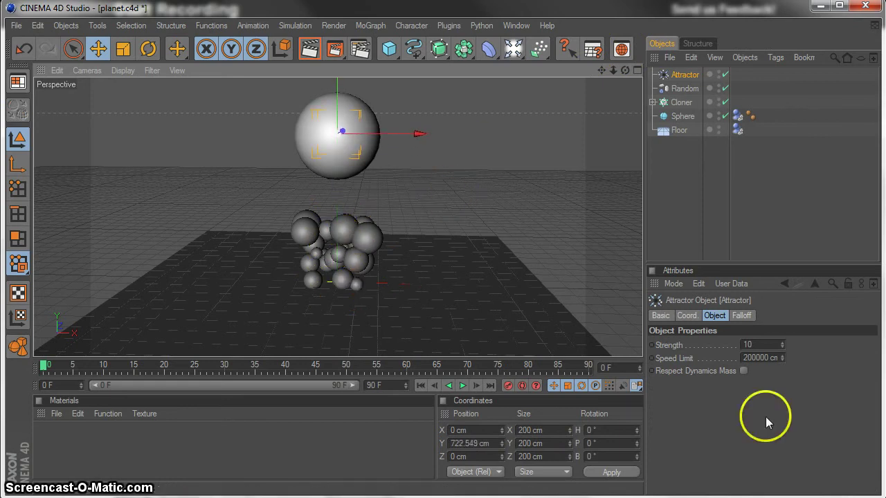
click(739, 315)
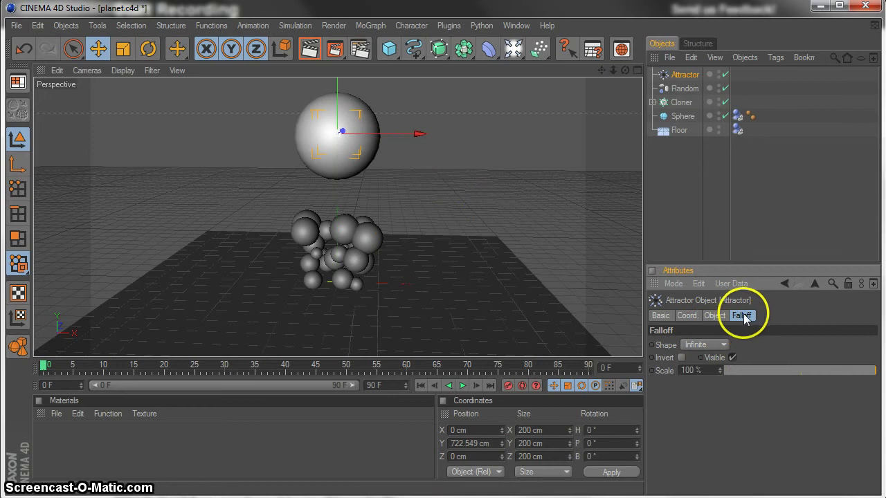
click(690, 349)
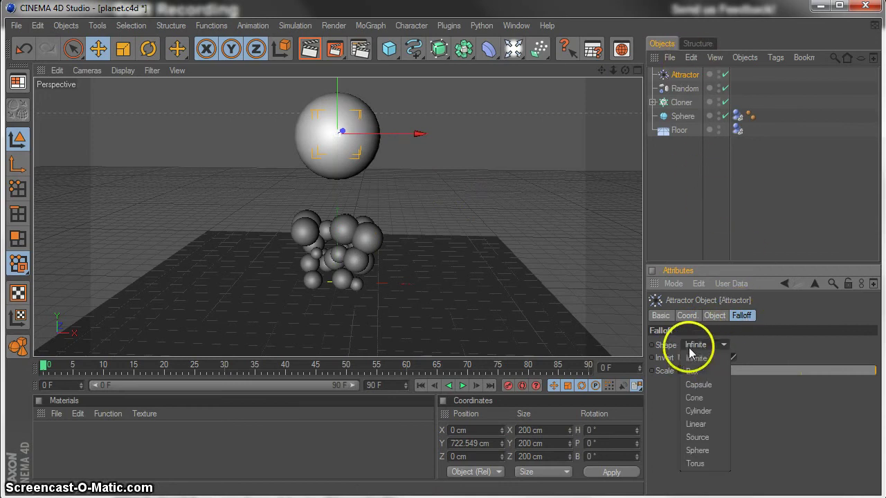
click(707, 450)
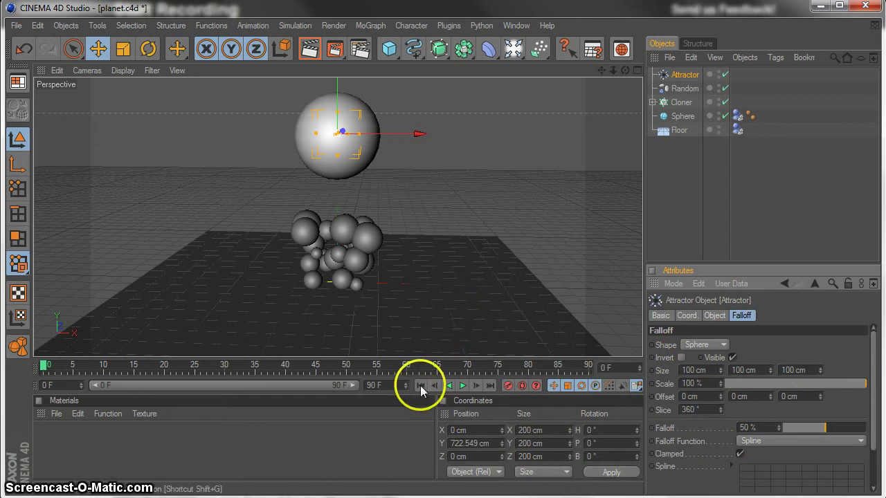
Play the animation to test the Attractor, then rewind to frame 0
click(462, 385)
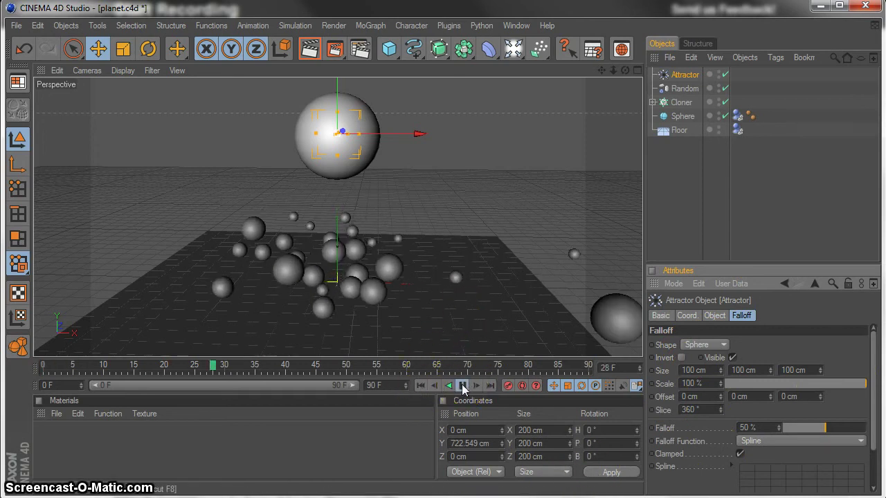
click(462, 386)
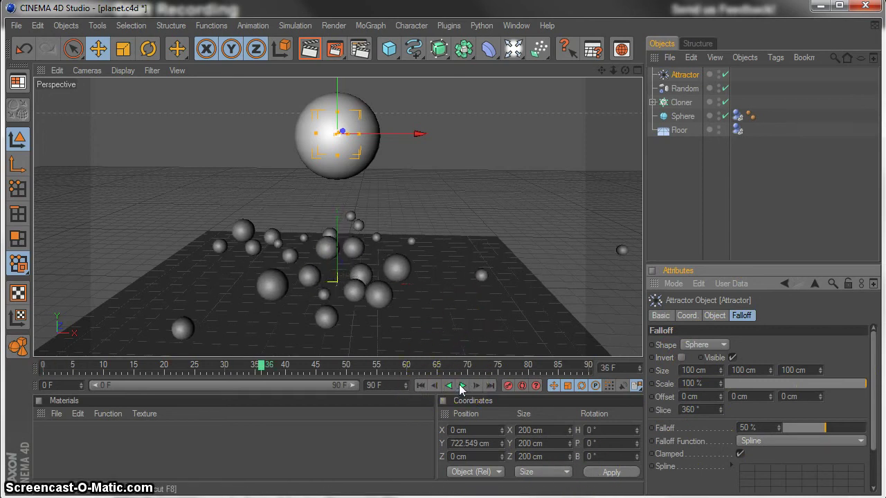
click(419, 386)
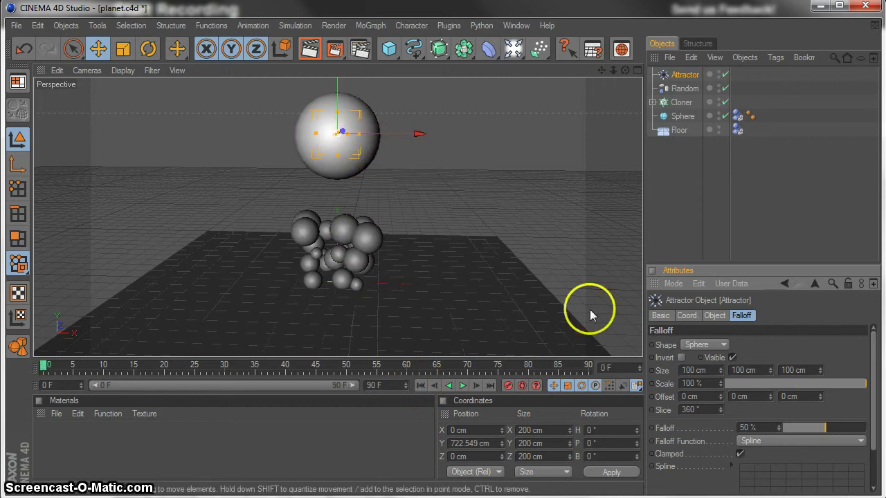
Set the falloff size to 1500 cm on X, Y and Z with 100% scale
double_click(702, 371)
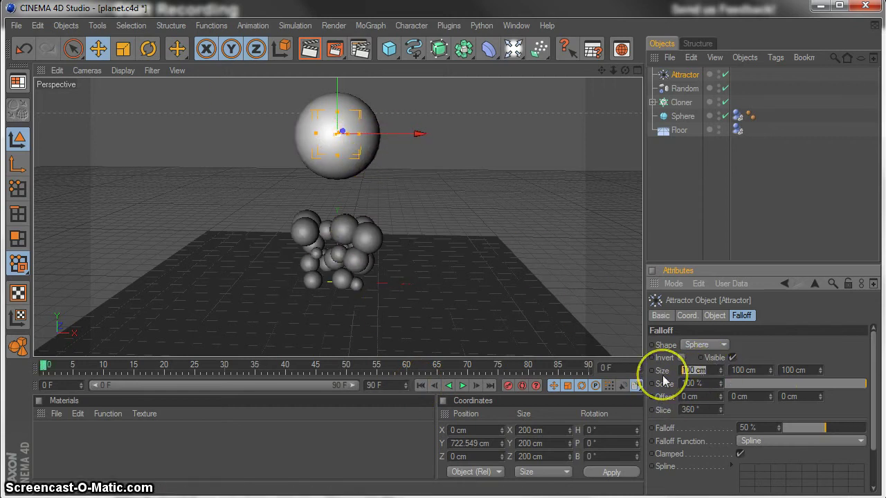
text(15)
click(724, 385)
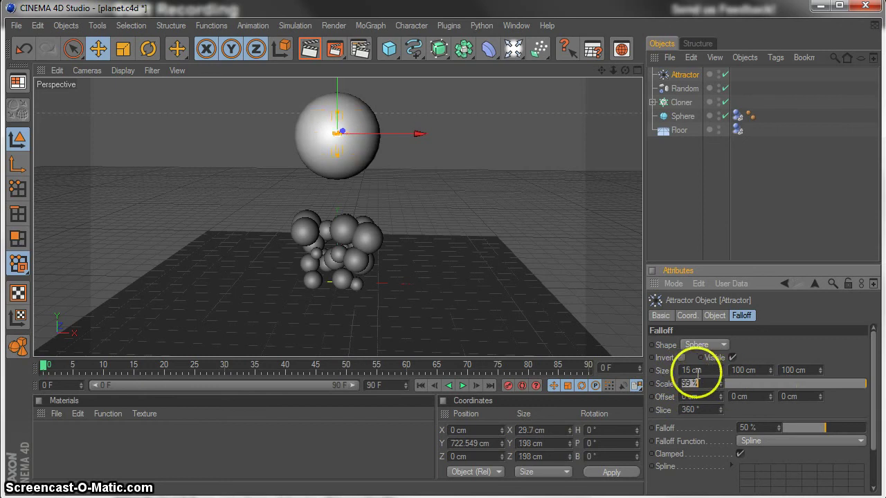
drag(720, 370, 735, 362)
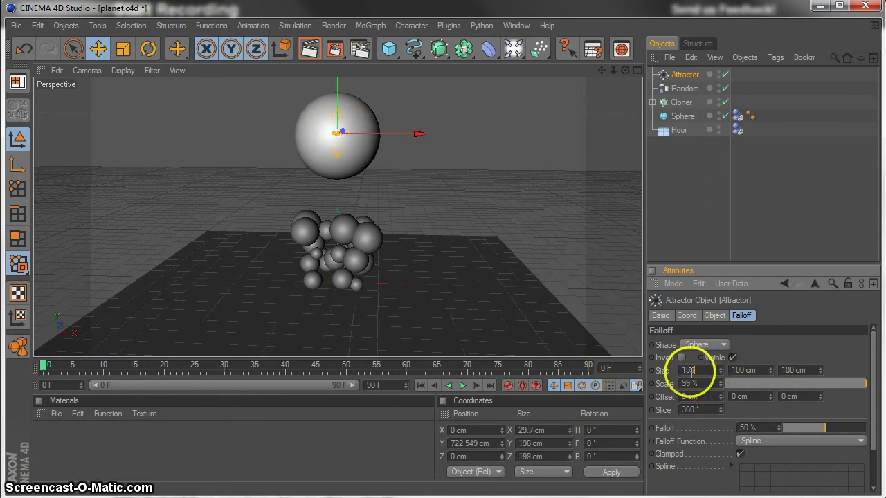
text(14)
text(500)
key(Tab)
text(1500)
key(Tab)
text(1500)
key(Return)
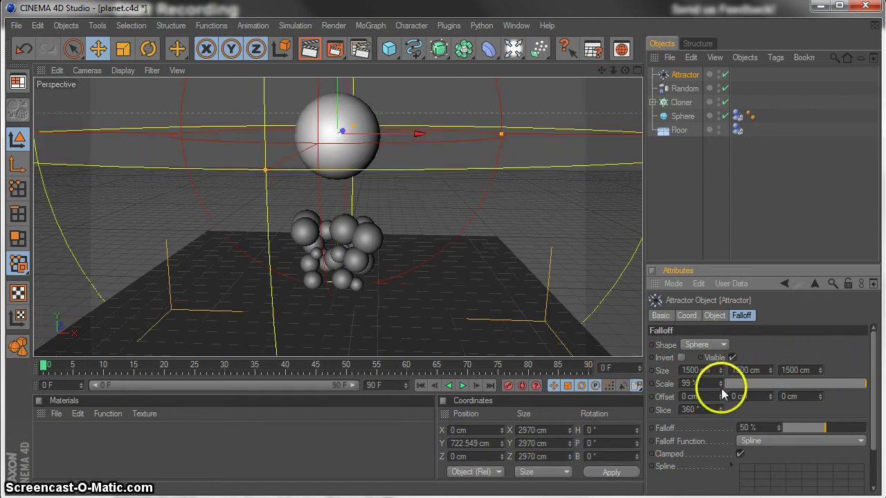
click(721, 381)
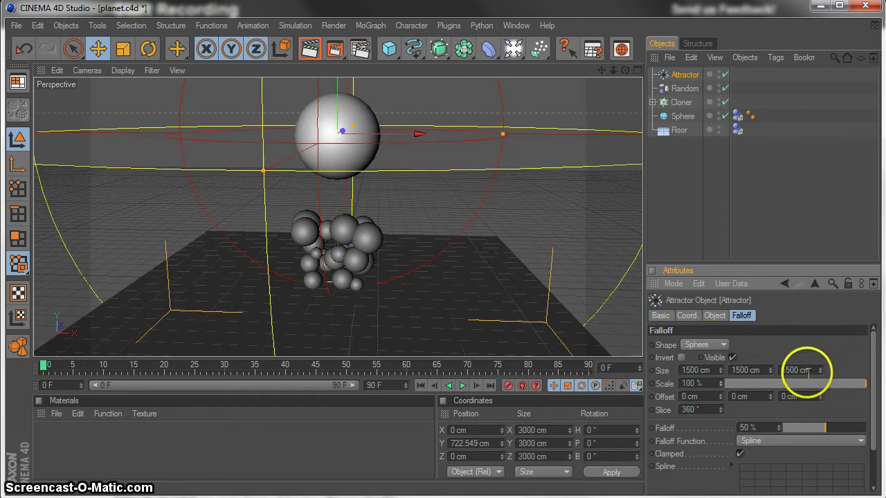
Replay the animation, then set the Attractor's Strength to 100000
click(462, 385)
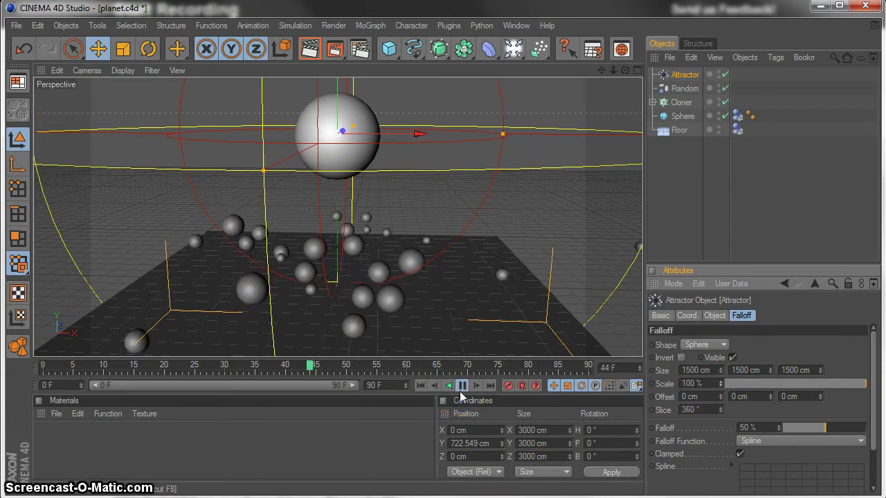
click(420, 385)
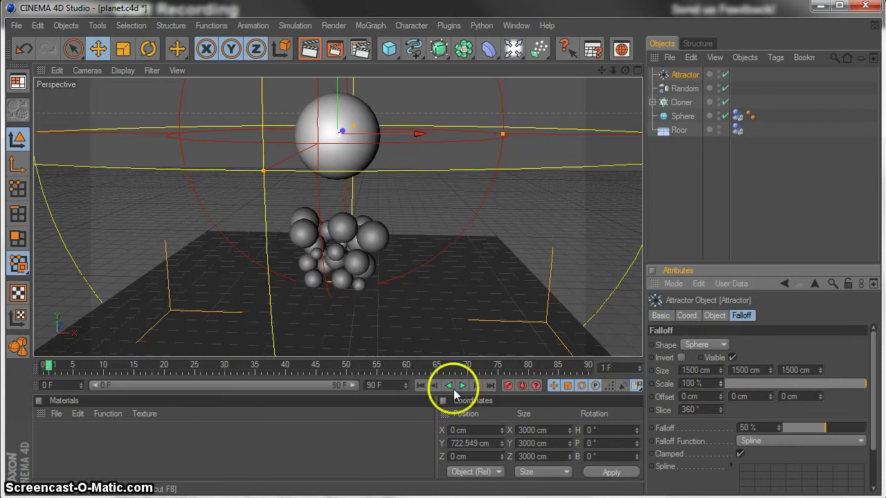
click(462, 385)
click(714, 320)
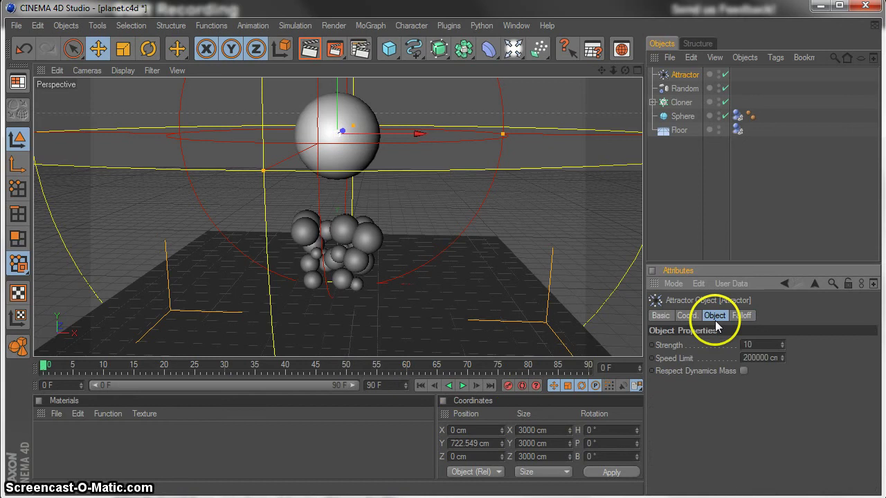
click(761, 344)
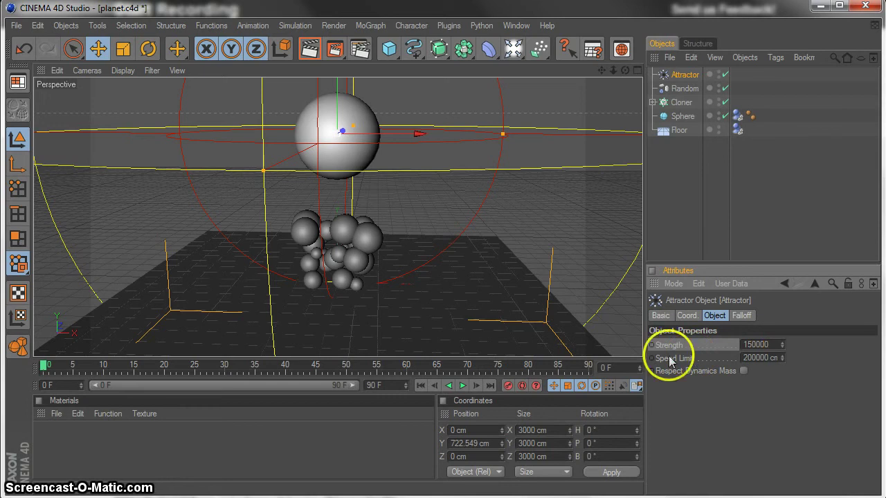
click(462, 385)
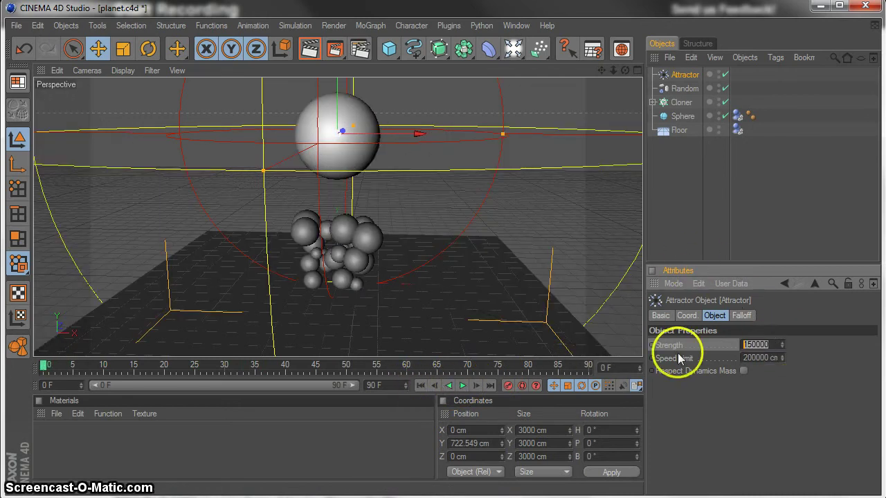
text(10)
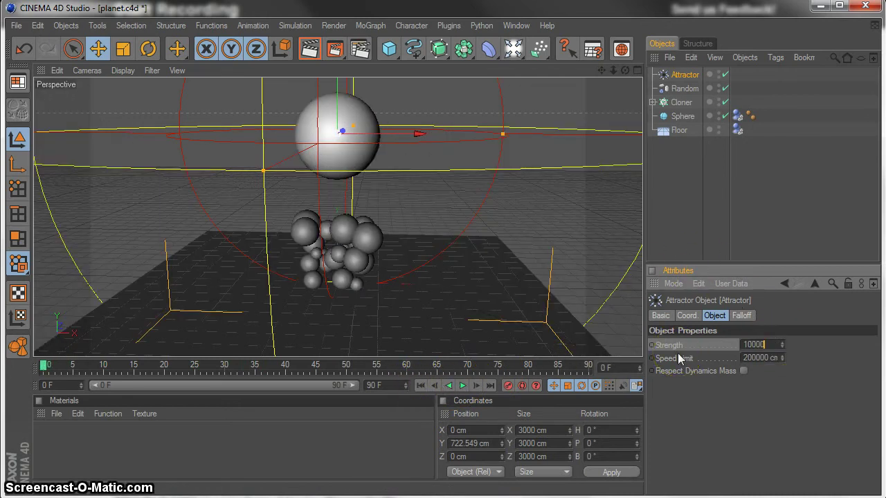
Play back the animation to test Strength 100000 with the 150000 cm speed limit
click(462, 385)
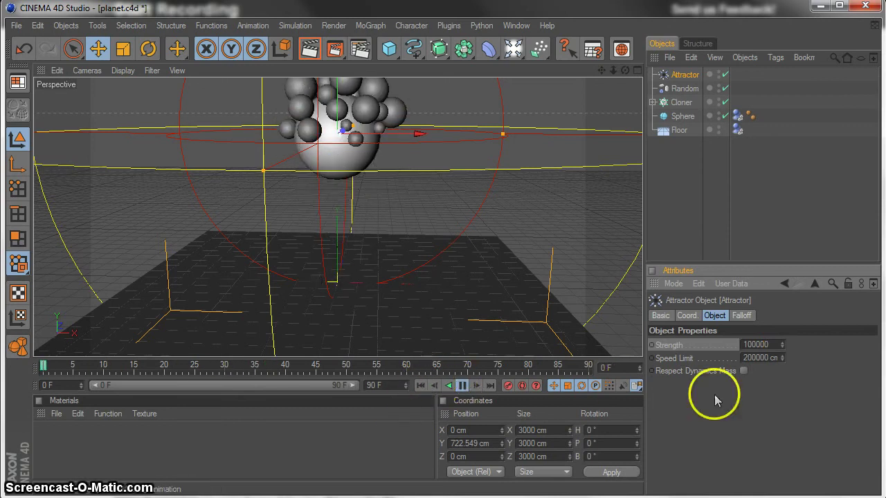
click(460, 385)
click(420, 385)
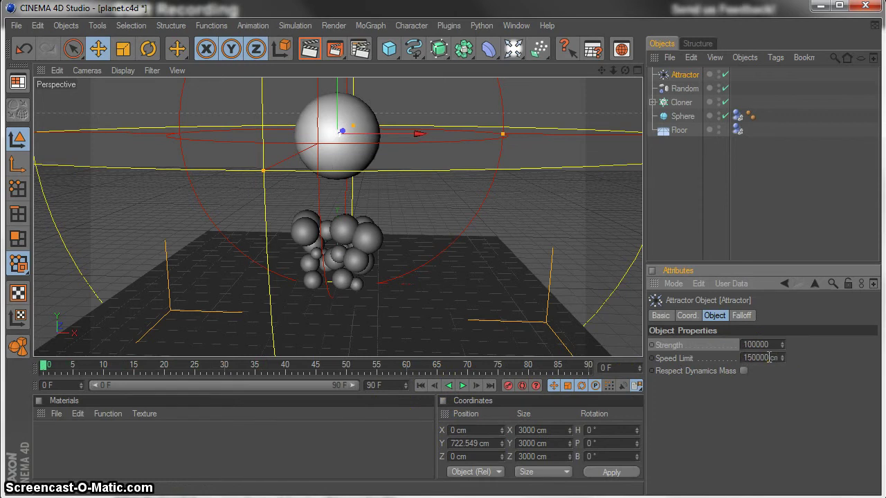
click(462, 385)
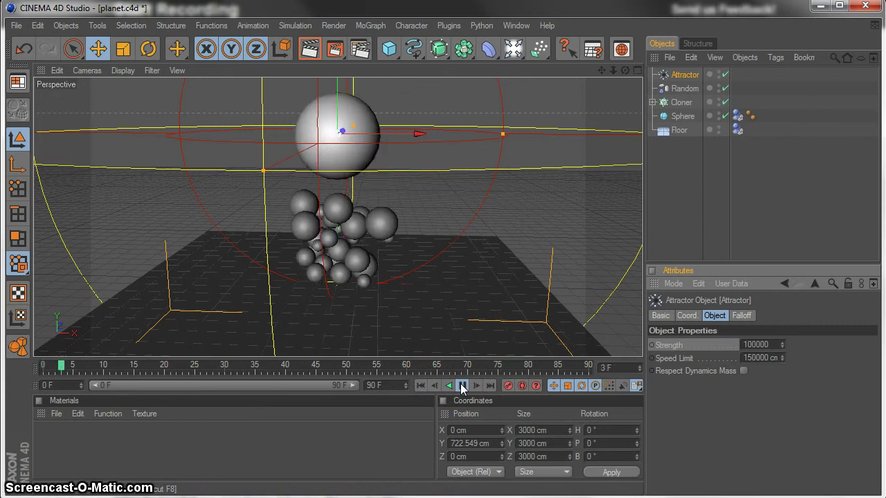
click(439, 383)
click(421, 385)
Set the animation's end frame to 150 F and extend the preview range to 150
click(387, 385)
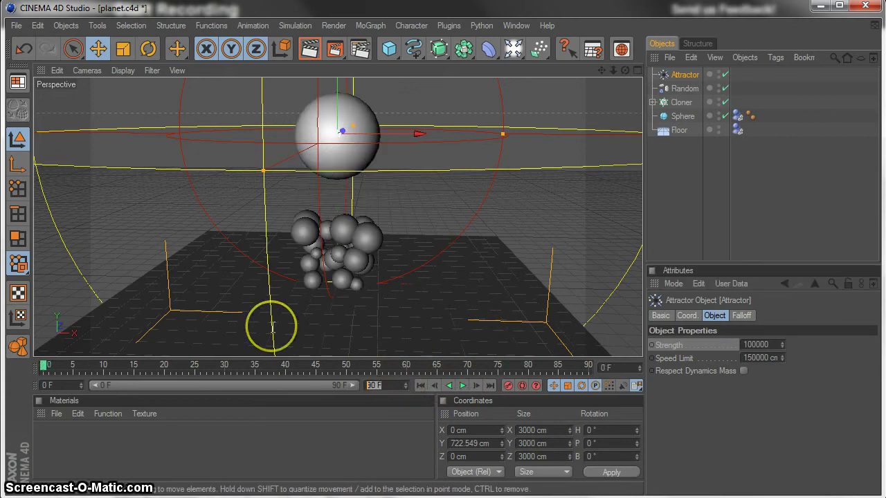
text(150)
key(Return)
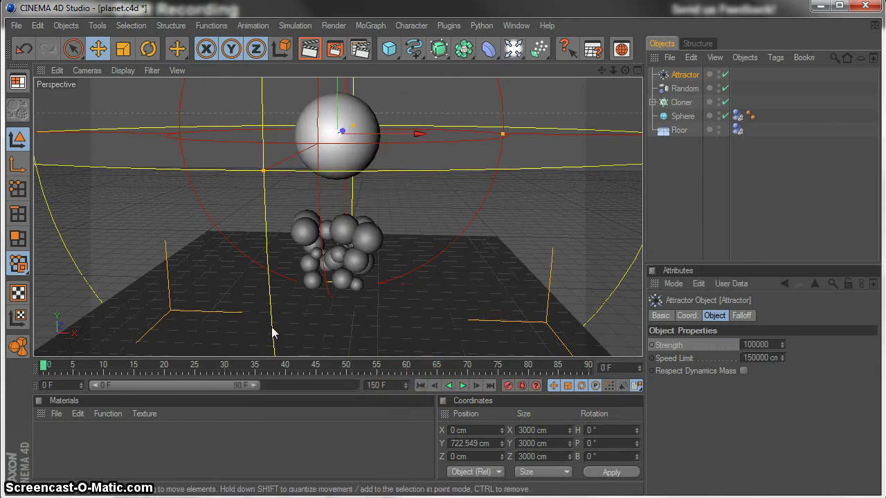
drag(254, 386, 355, 385)
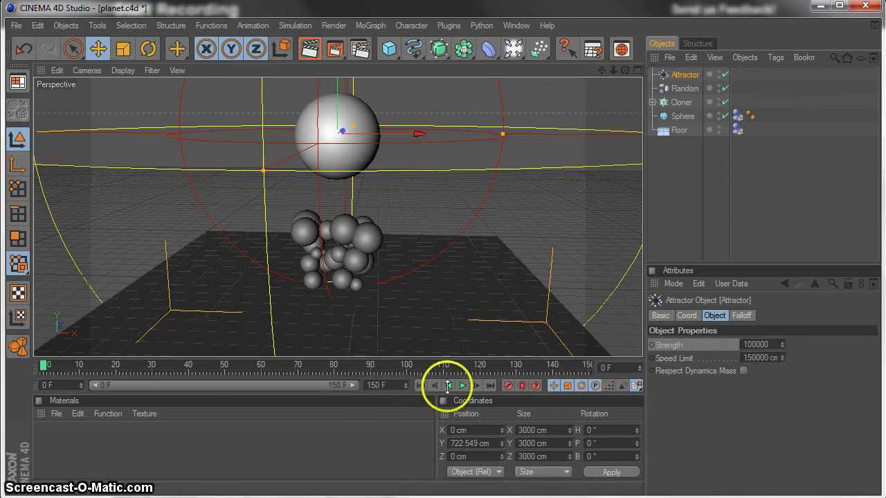
Create material Mat, enable its Luminance channel, and drag it onto the large Sphere
double_click(71, 441)
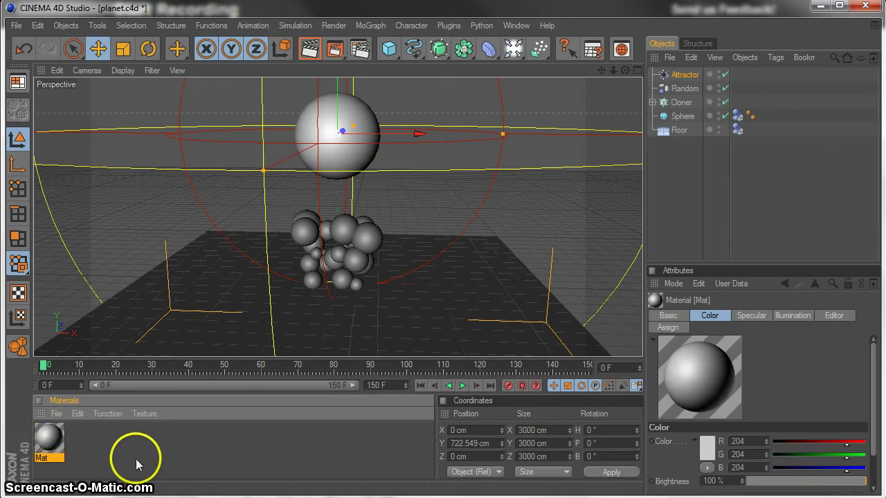
click(55, 413)
click(89, 449)
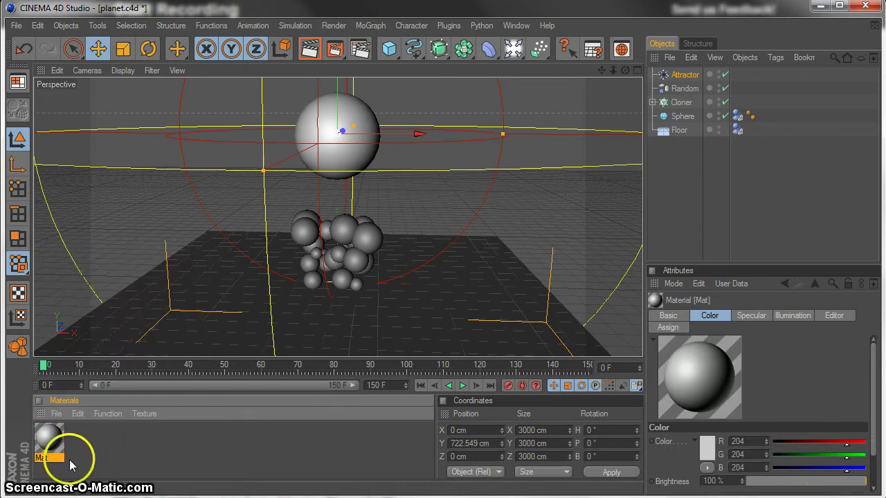
double_click(57, 440)
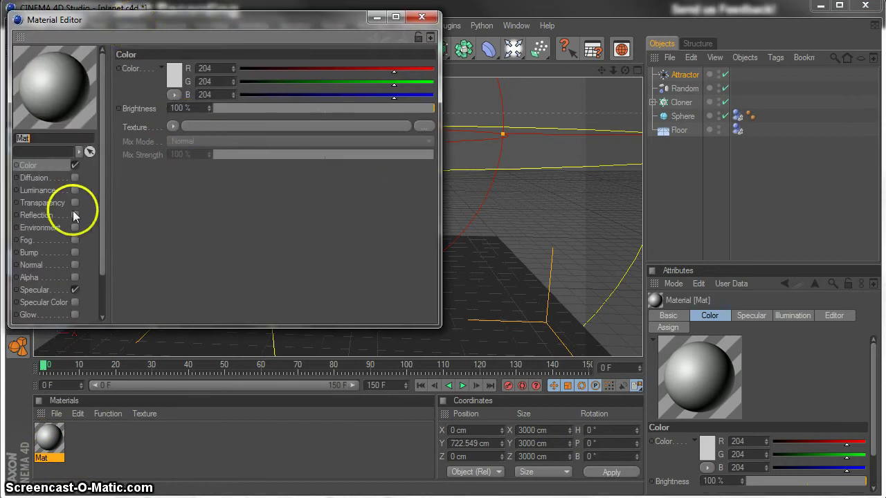
click(75, 190)
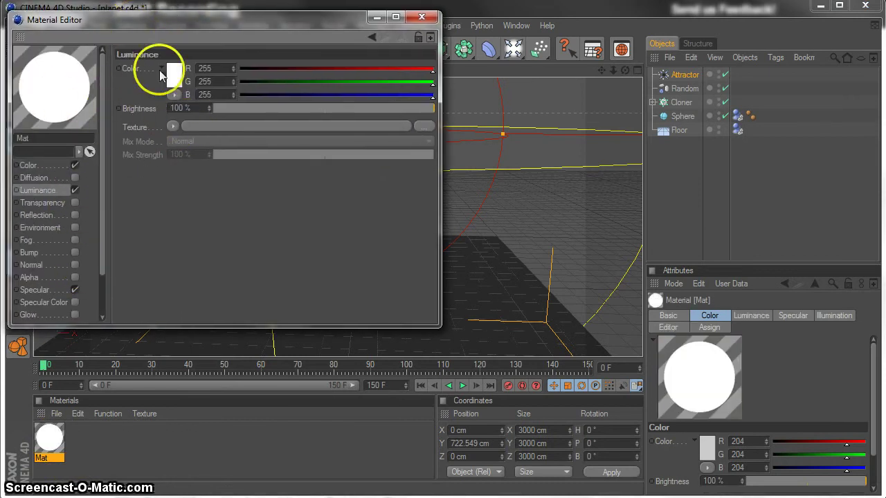
click(421, 19)
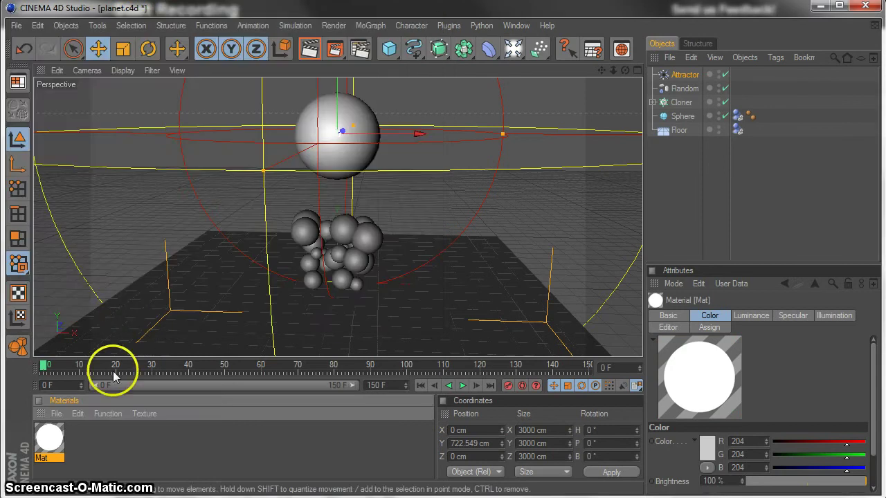
drag(41, 439, 690, 122)
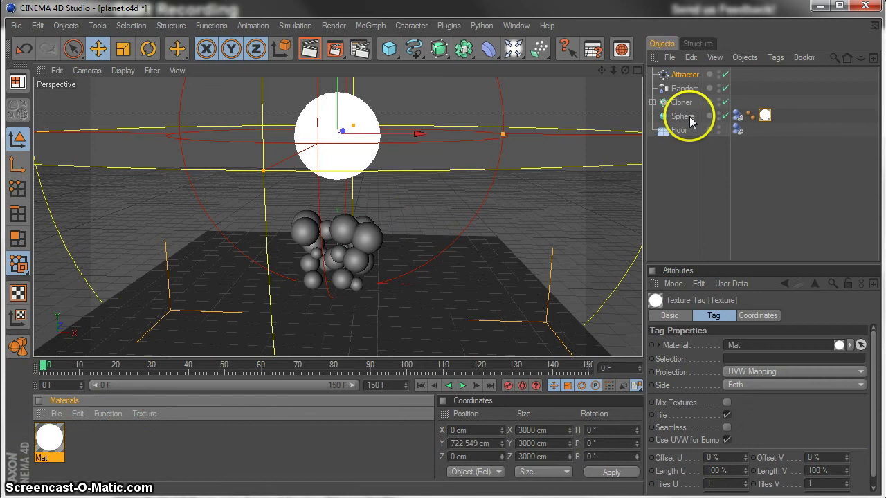
Disable and remove the Cel Renderer effect in Render Settings, then re-render the view
click(309, 49)
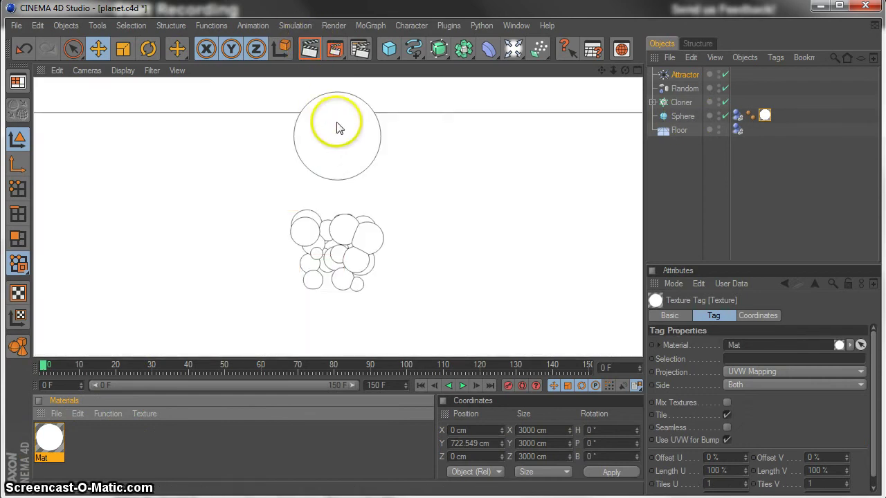
click(360, 48)
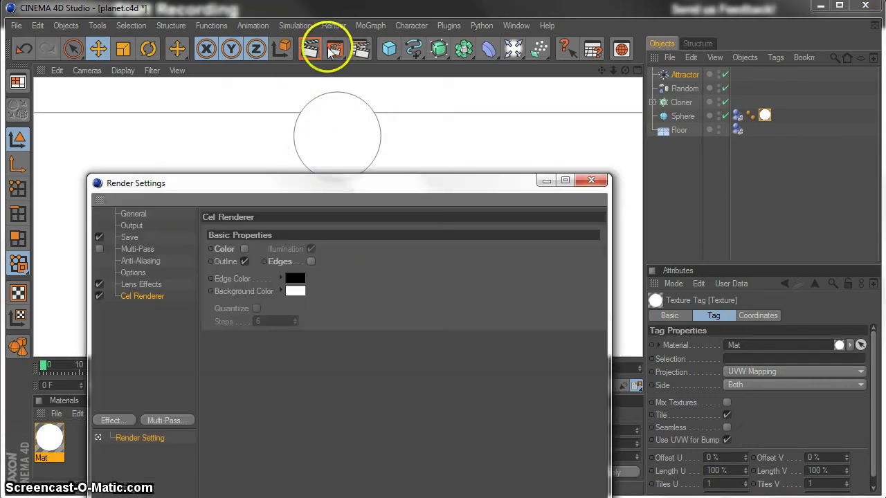
click(97, 296)
right_click(125, 297)
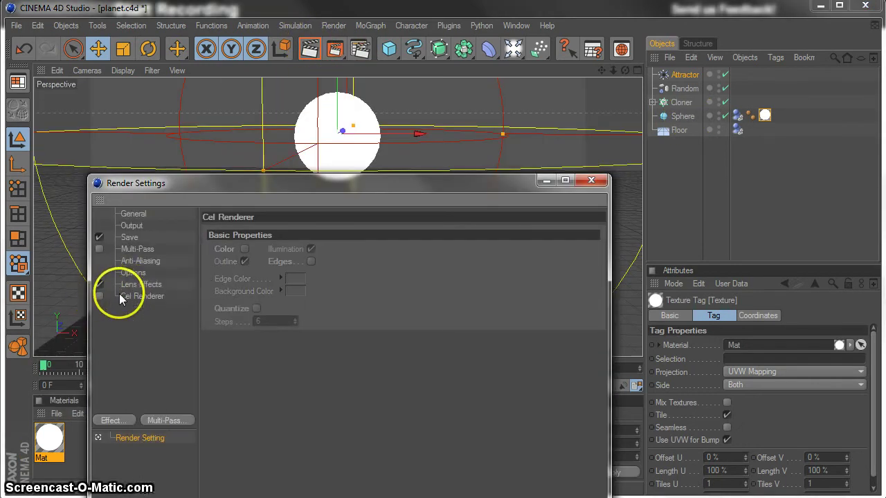
right_click(119, 293)
click(136, 245)
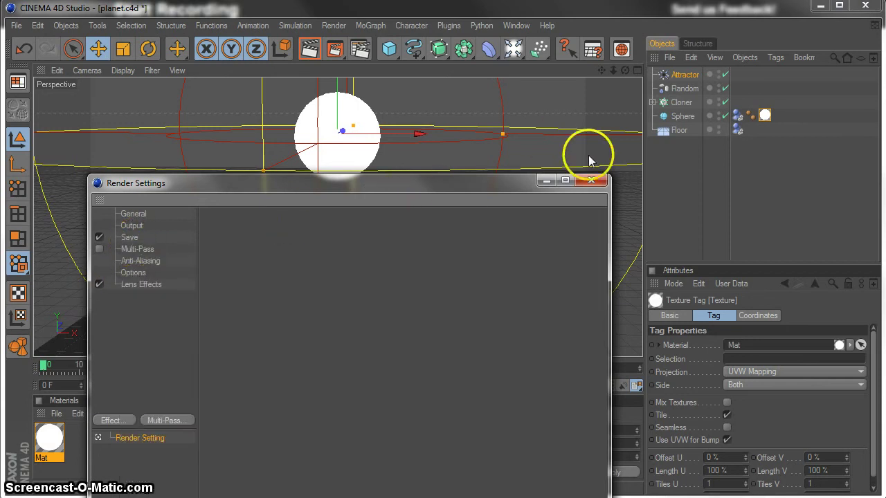
click(592, 181)
click(334, 48)
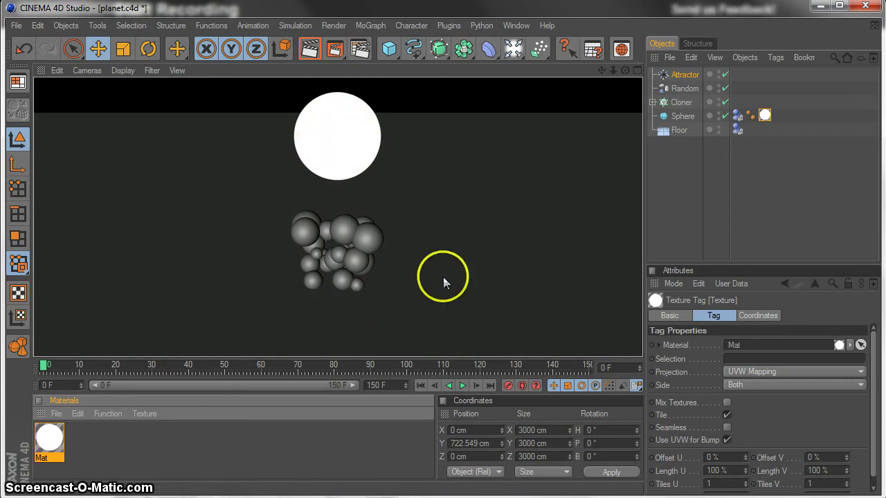
Select the Random effector, Cloner and Sphere.1 together in the Object Manager
click(651, 102)
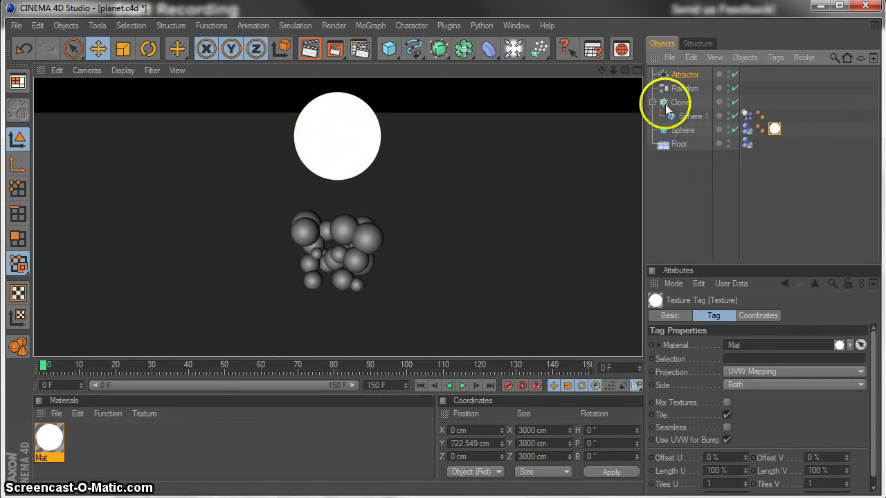
click(668, 104)
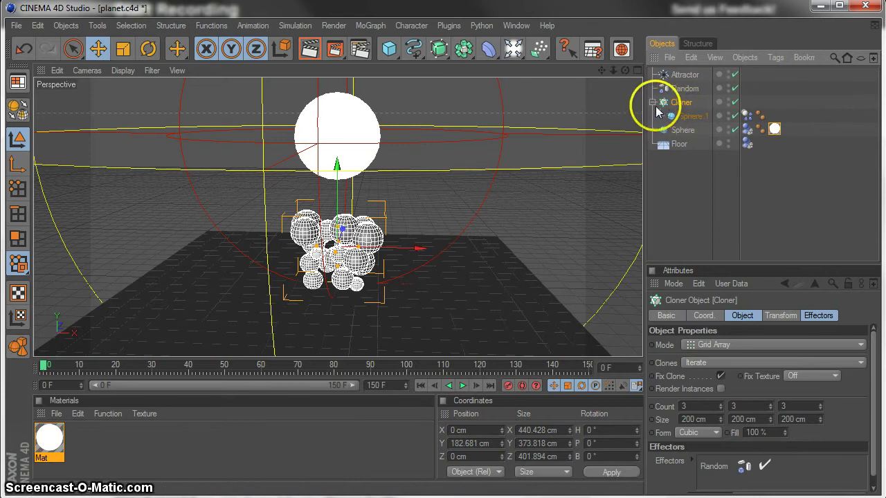
click(669, 115)
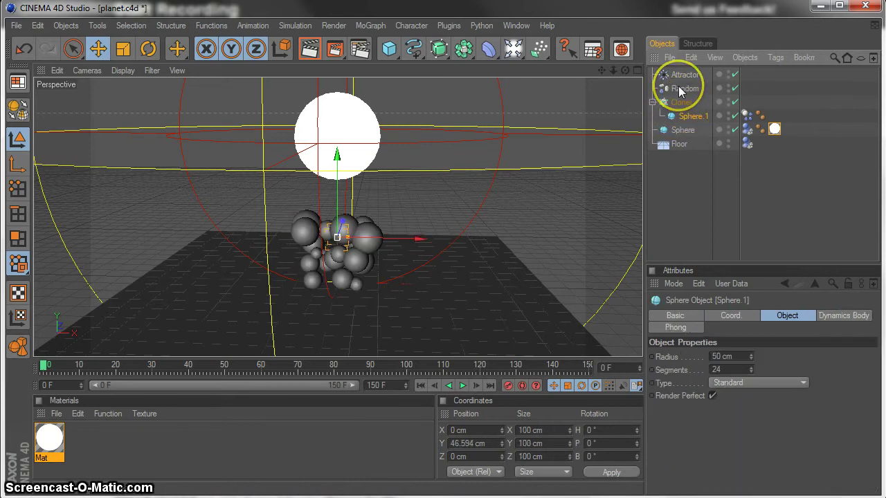
click(680, 90)
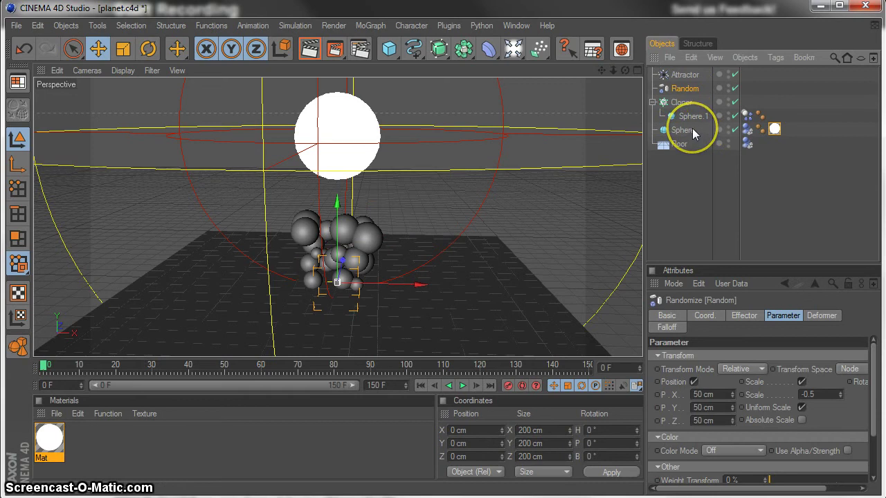
shift+click(685, 103)
shift+click(692, 118)
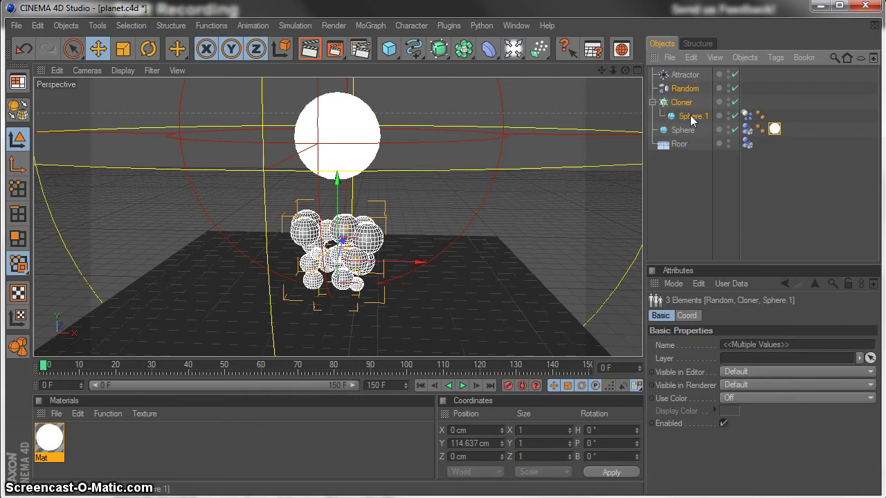
drag(672, 104, 674, 79)
Paste copies of the group and move the Random effector under Cloner.1
click(691, 57)
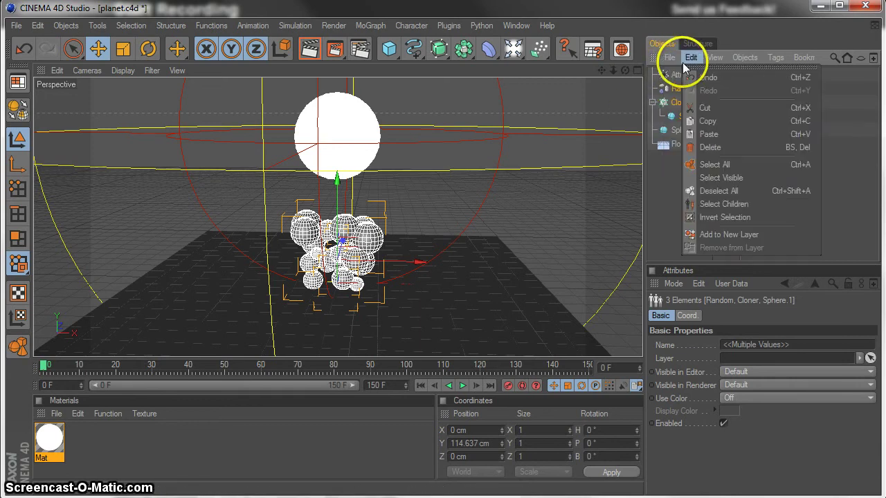
click(657, 184)
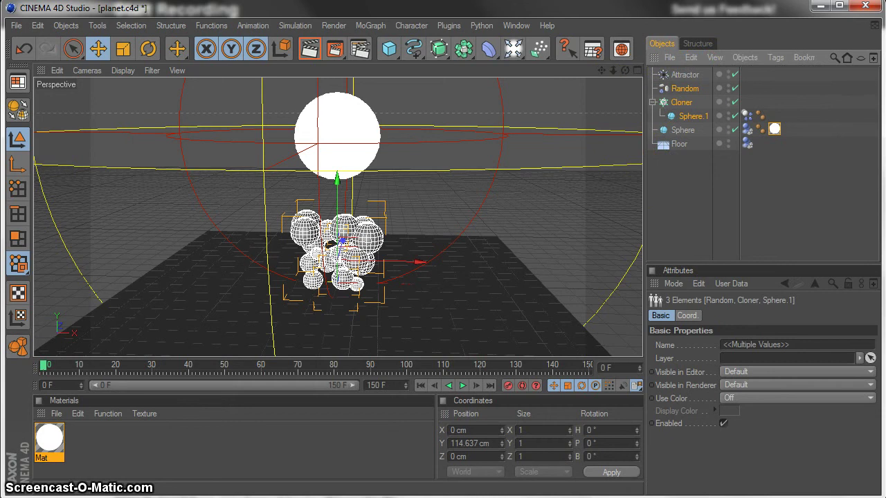
key(ctrl+v)
key(ctrl+v)
key(ctrl+v)
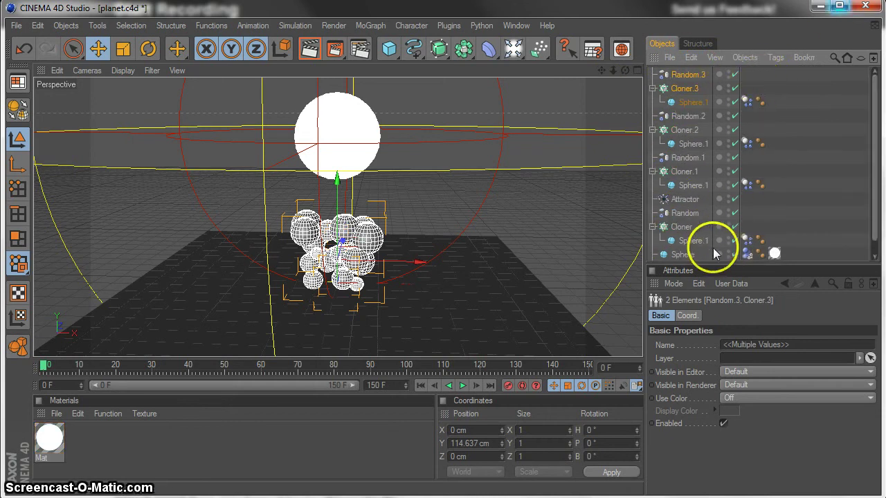
drag(682, 225, 683, 196)
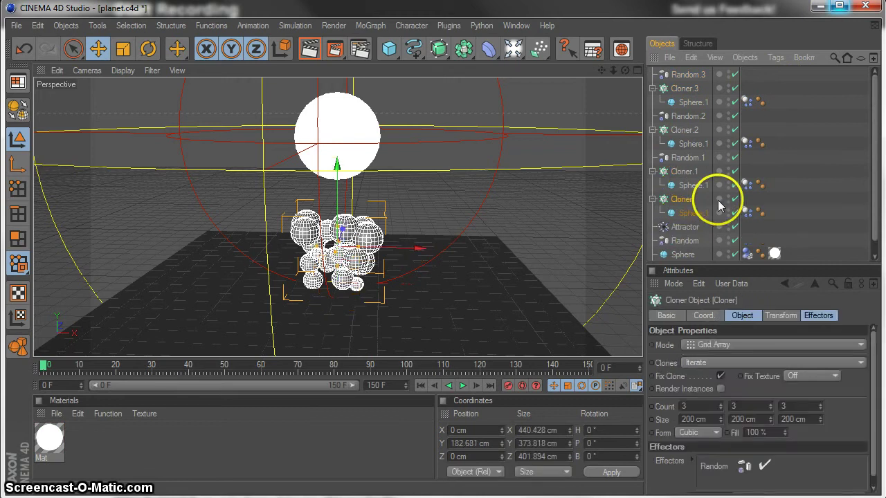
drag(684, 240, 692, 199)
click(688, 226)
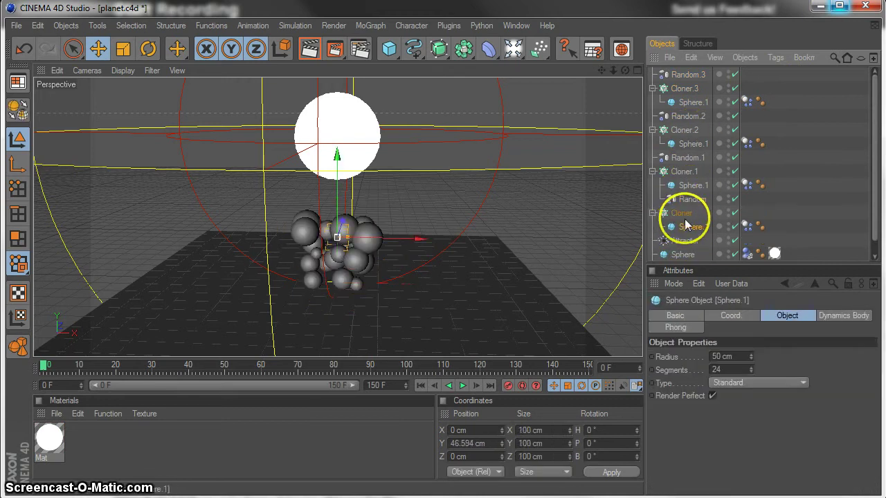
Add materials Mat.1 through Mat.4 in the Material Manager and open Mat.1 in the editor
double_click(174, 448)
double_click(174, 447)
double_click(175, 447)
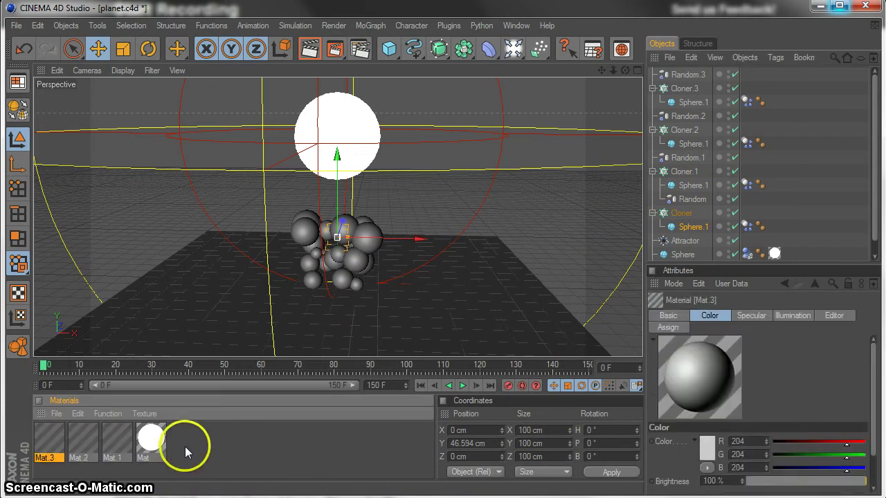
click(186, 453)
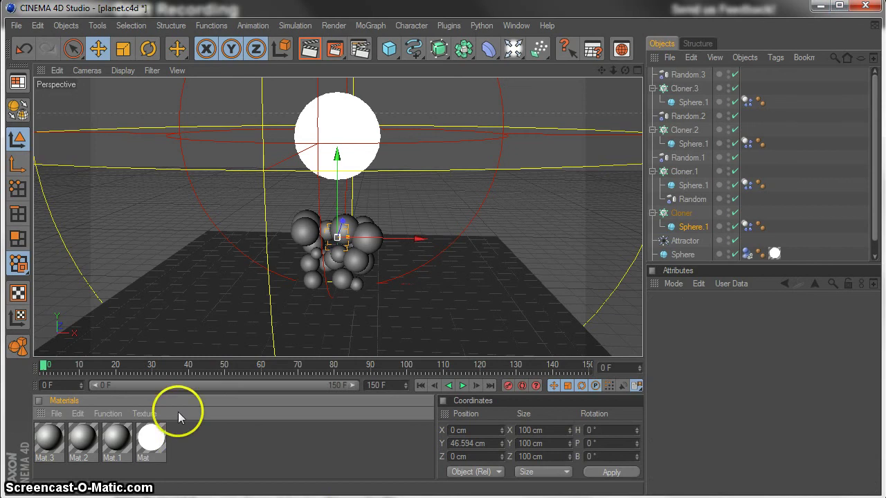
double_click(205, 432)
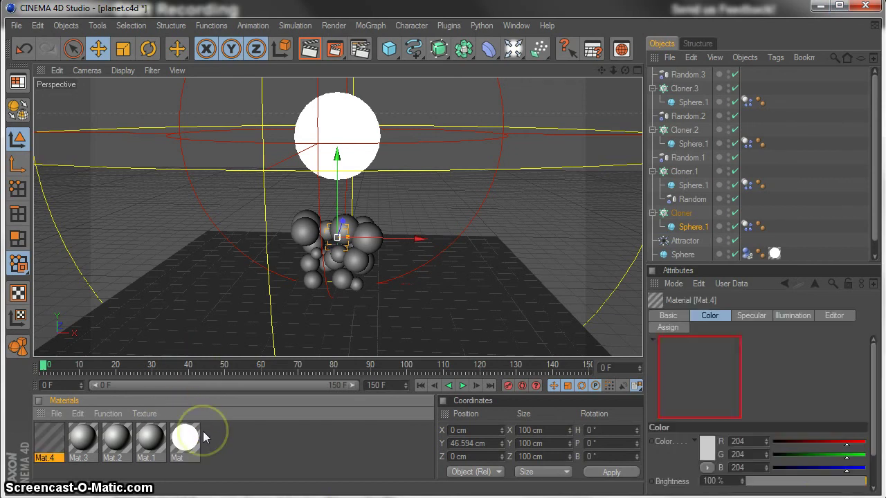
double_click(149, 436)
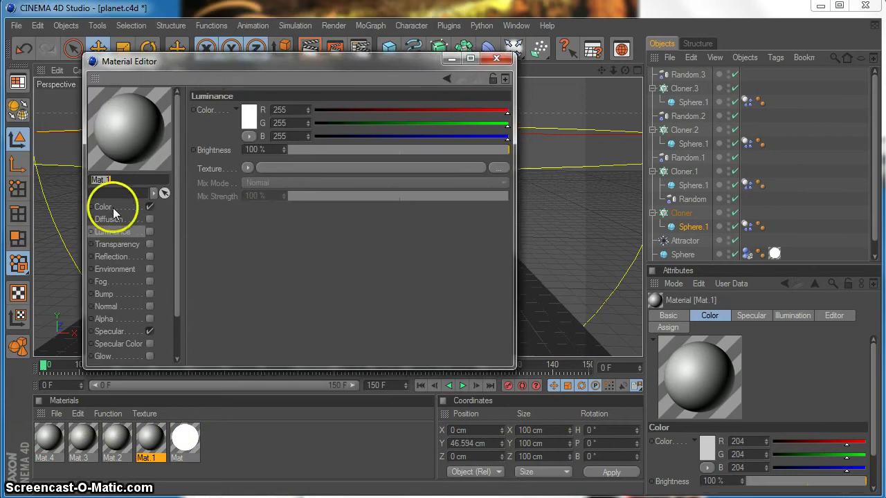
Set Mat.1's colour to orange (R 255, G 89, B 0)
click(111, 206)
click(245, 113)
click(243, 107)
drag(241, 55, 251, 59)
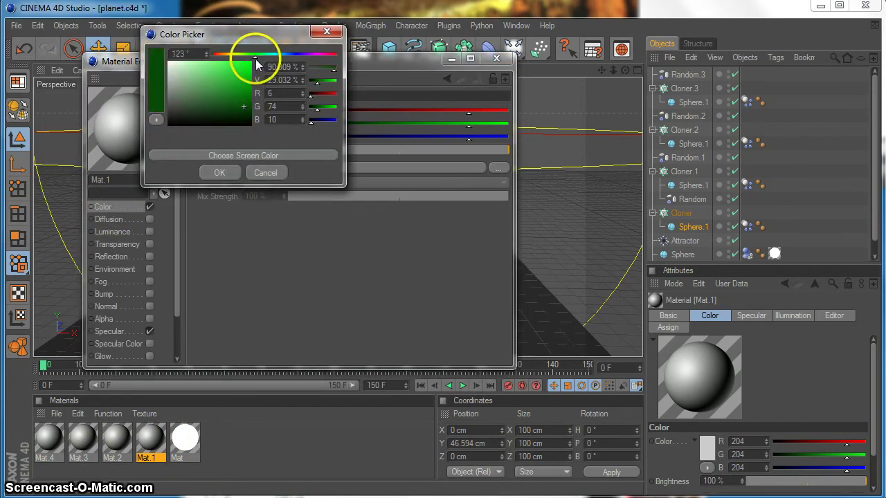
click(248, 62)
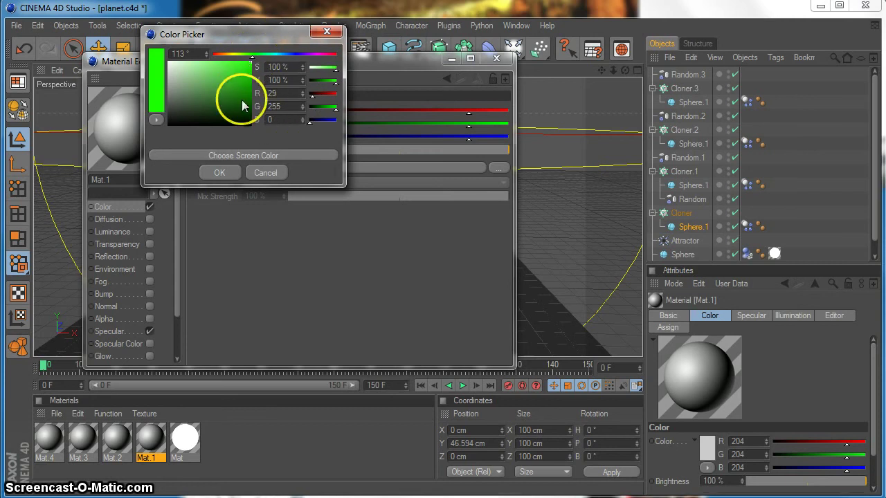
drag(228, 55, 219, 60)
click(219, 173)
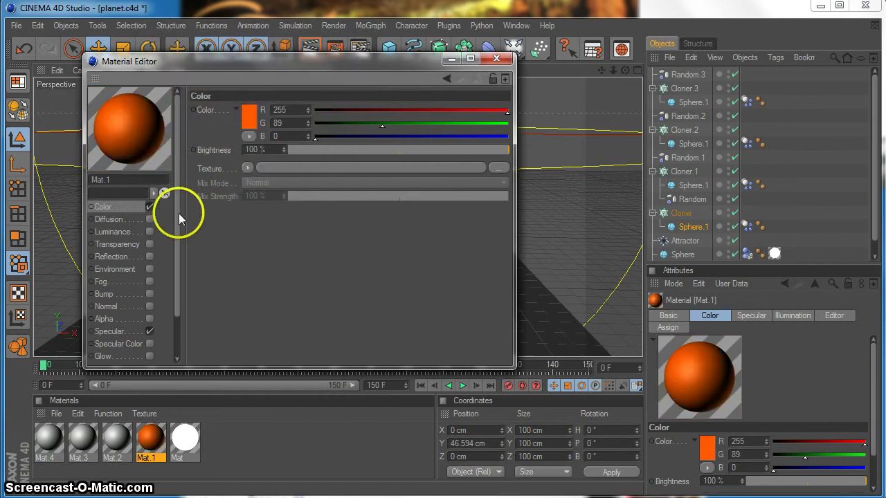
Enable Mat.1's reflection and load a Fresnel texture into it
click(150, 257)
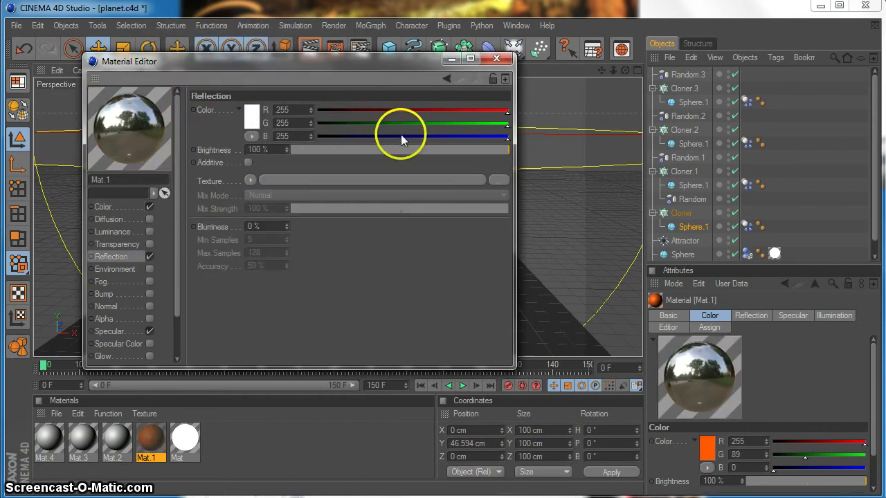
click(250, 182)
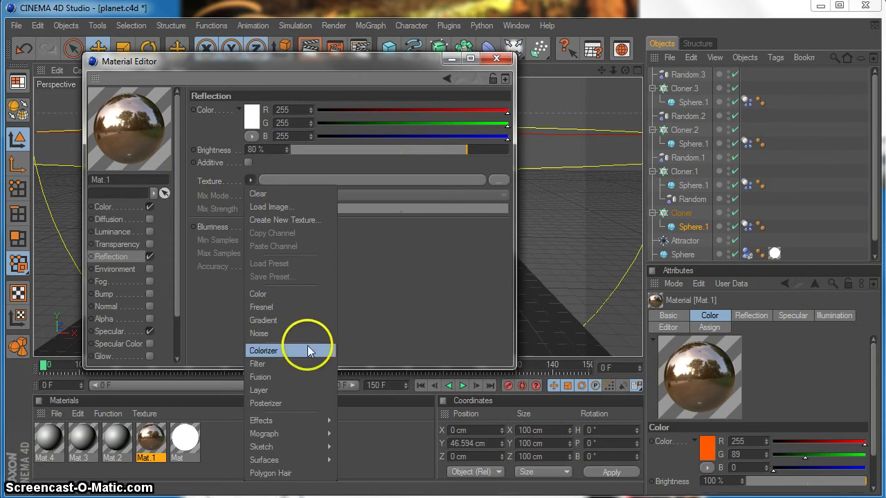
click(310, 307)
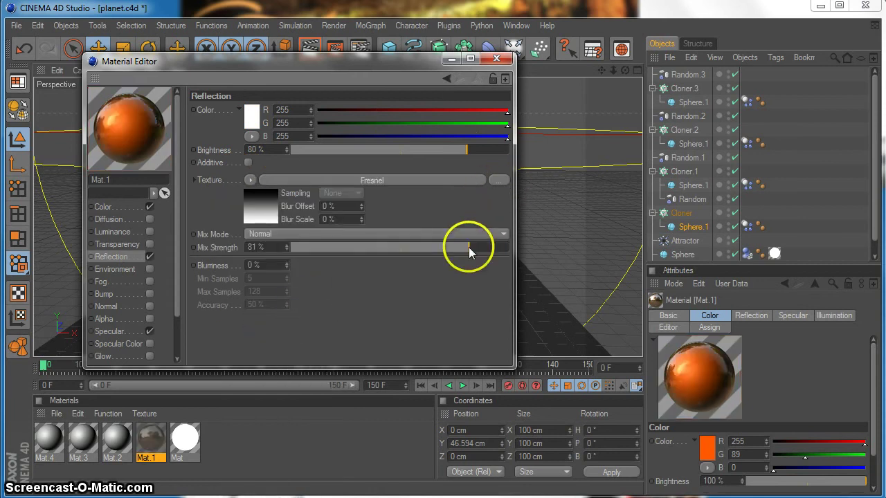
Open Mat.2 and set its colour to blue (R 0, G 161, B 255)
click(496, 58)
double_click(115, 434)
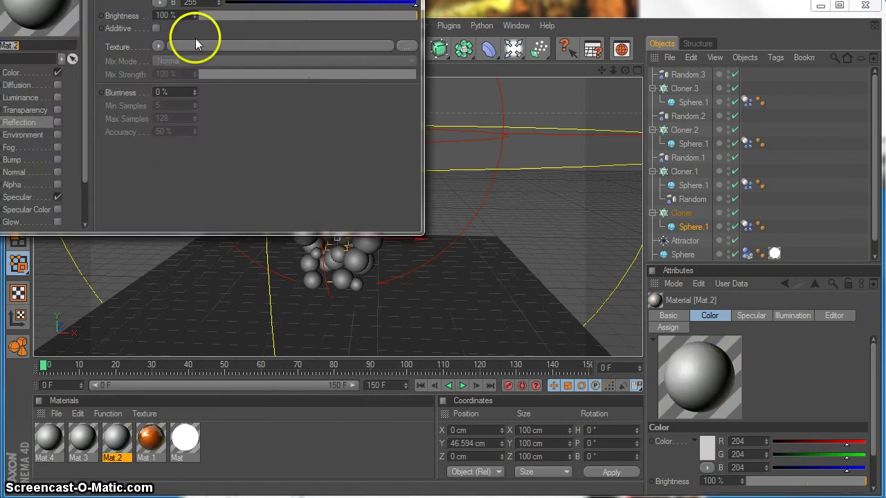
drag(130, 0, 273, 115)
click(111, 206)
click(259, 119)
click(231, 180)
Enable Mat.2's reflection at 77% brightness with a Color shader texture
click(151, 256)
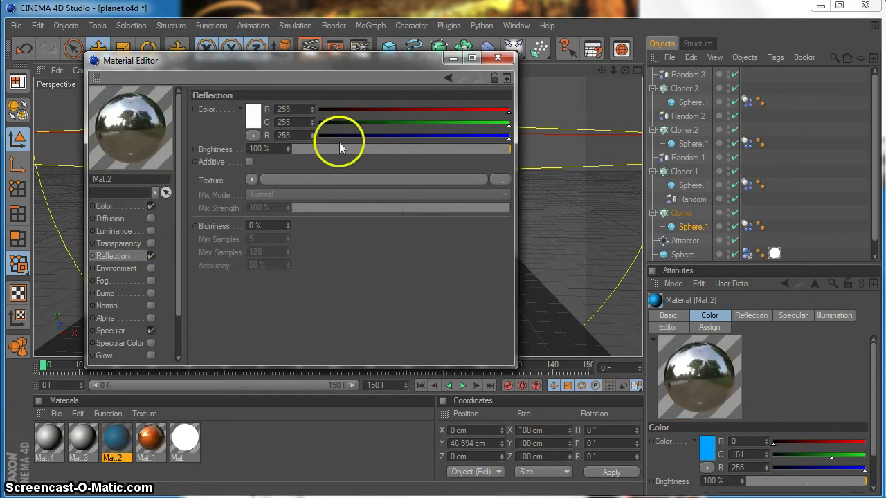
click(474, 149)
drag(474, 150, 462, 149)
click(252, 179)
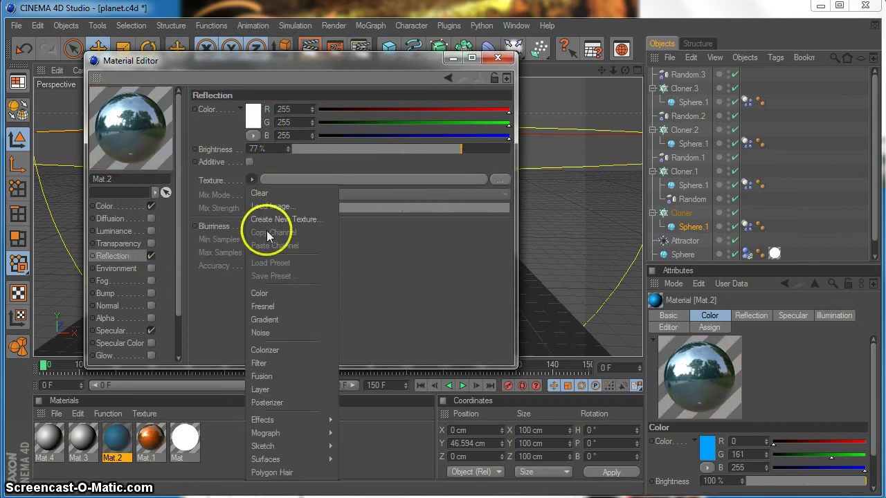
click(274, 293)
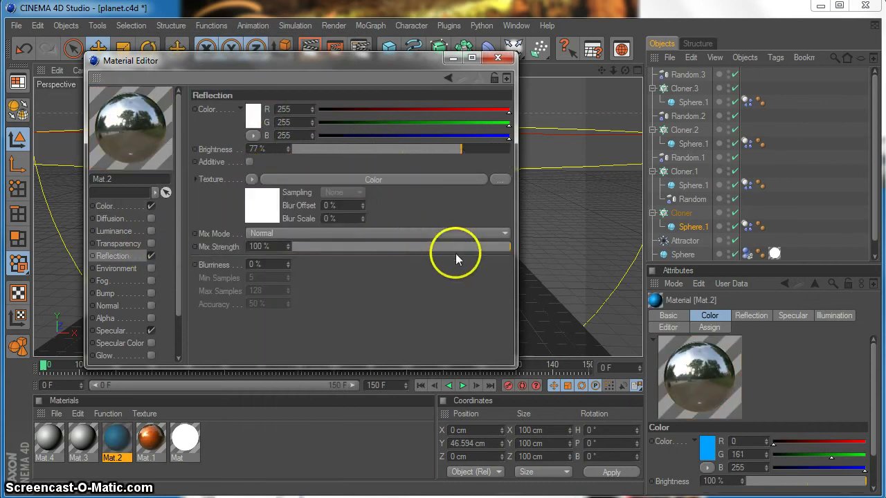
click(498, 57)
Replace Mat.2's reflection texture with Fresnel, trying Gradient along the way
double_click(82, 438)
click(119, 432)
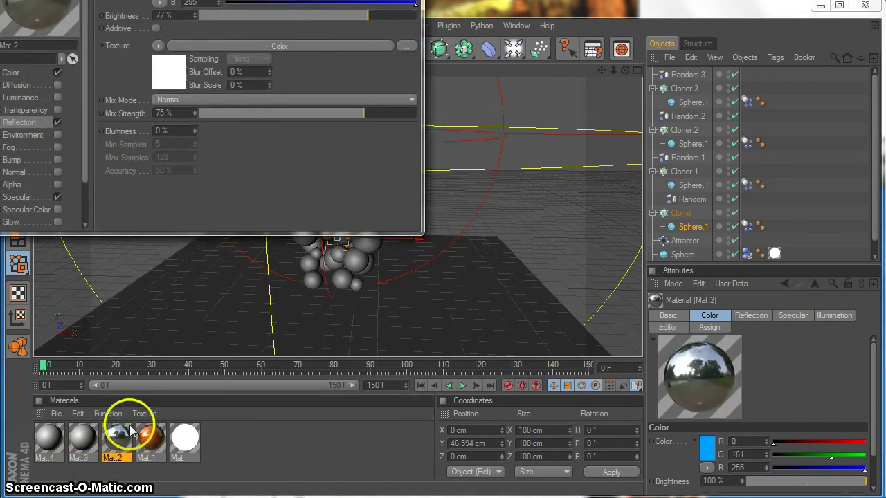
drag(263, 0, 388, 69)
click(283, 177)
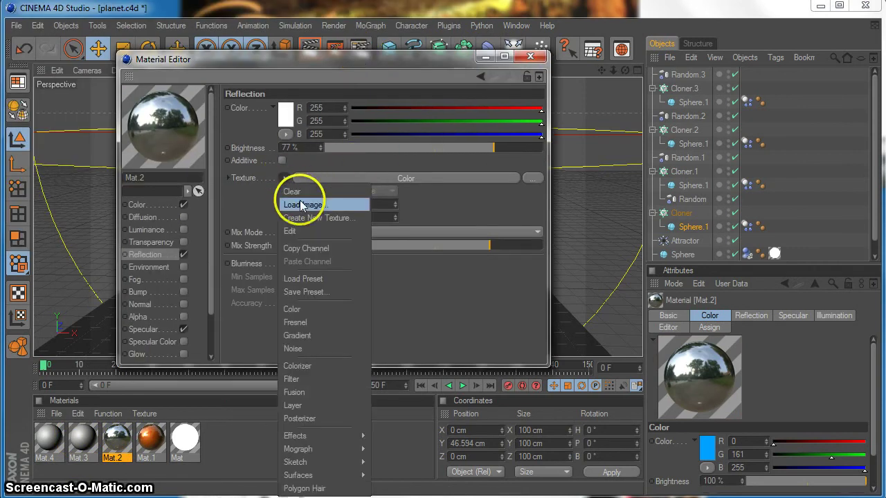
click(298, 335)
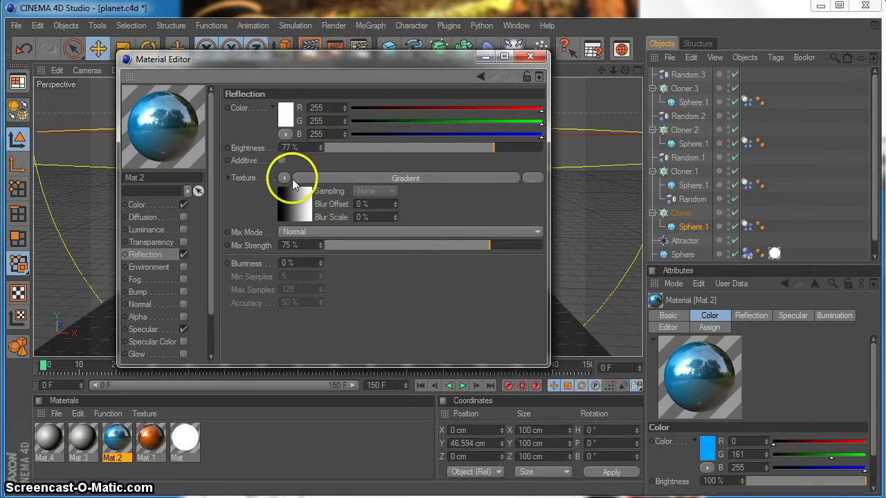
click(285, 178)
click(316, 323)
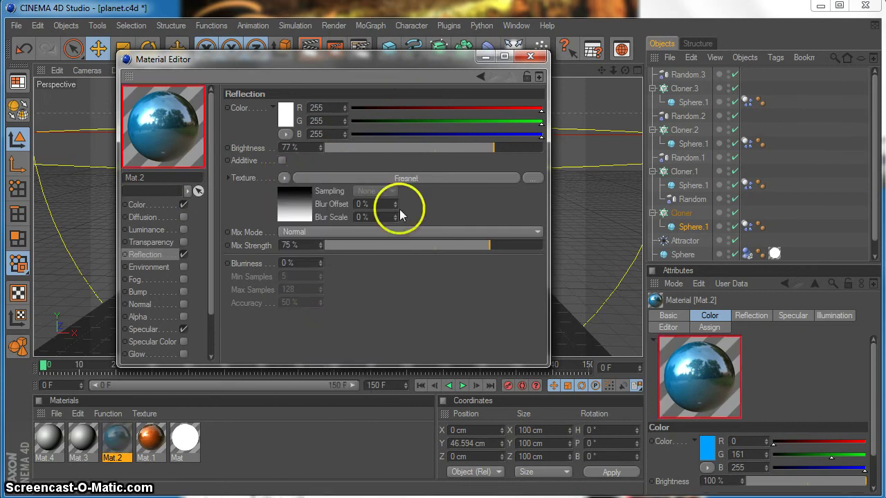
Open Mat.3 and set its reflection to 85% brightness with Fresnel at 74% mix
click(530, 56)
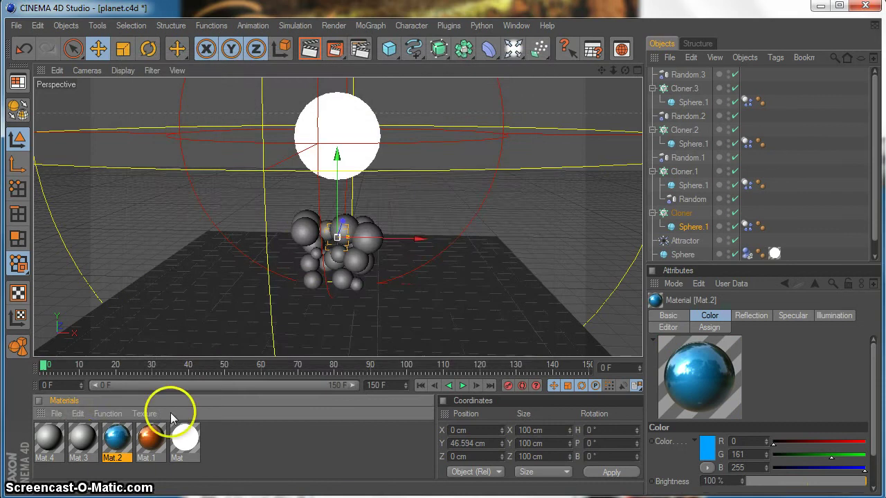
double_click(81, 439)
drag(165, 0, 239, 41)
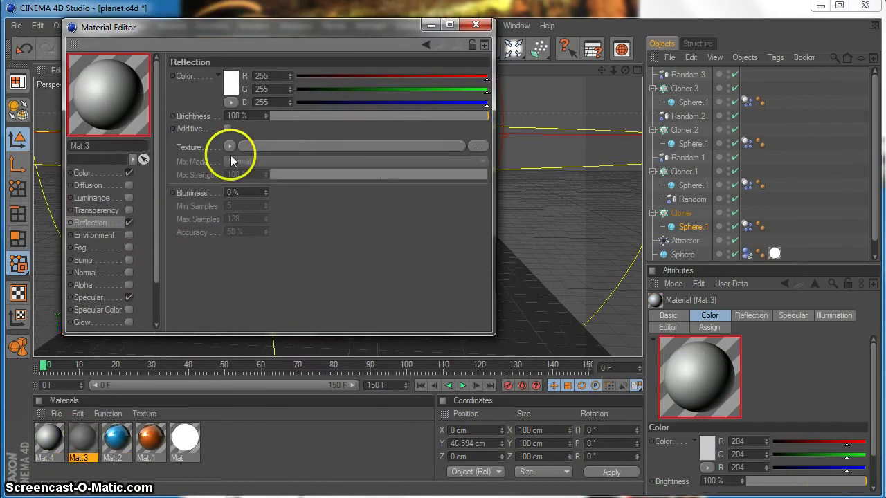
drag(325, 116, 456, 119)
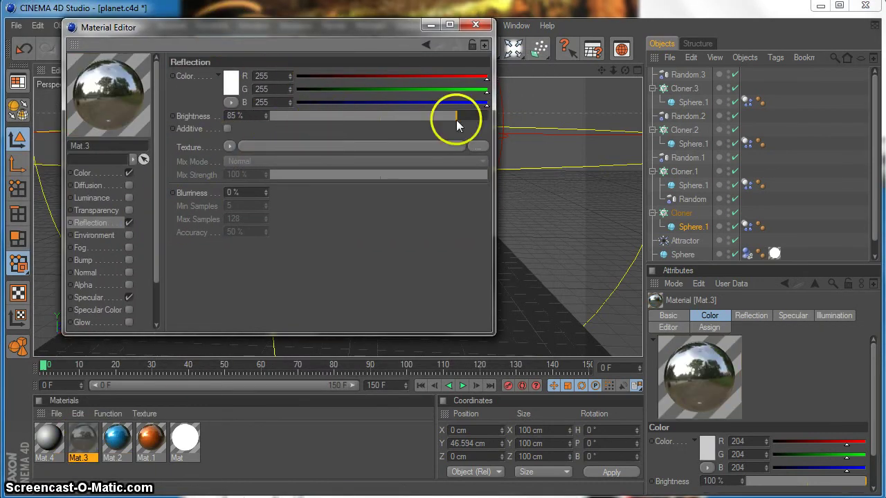
click(229, 146)
click(282, 272)
click(433, 210)
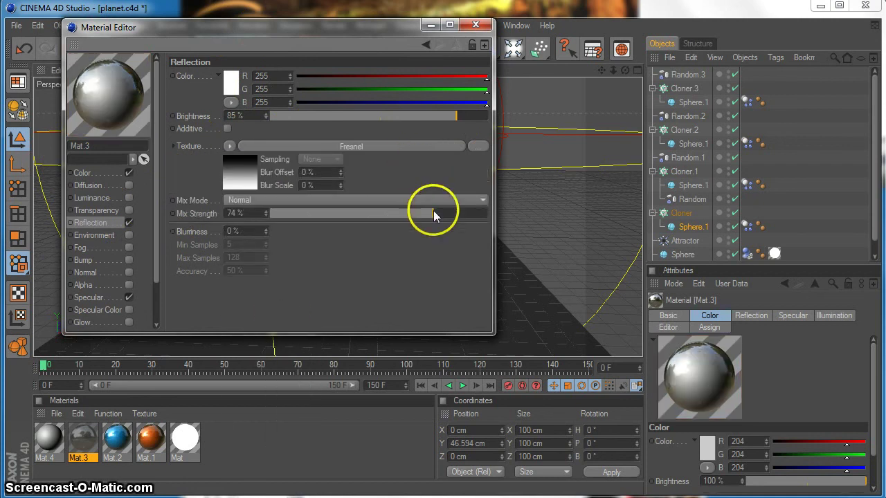
Set Mat.3's colour to purple (R 131, G 61, B 126)
click(83, 173)
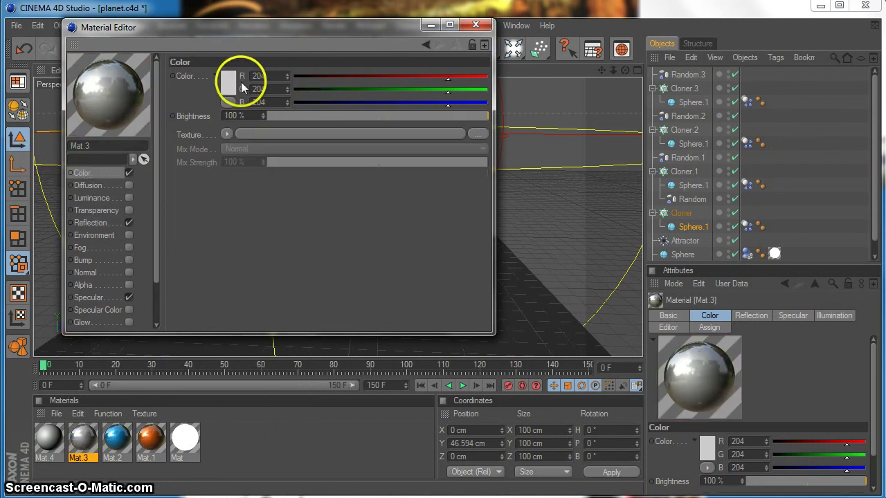
click(234, 89)
click(307, 33)
drag(207, 54, 202, 76)
click(210, 152)
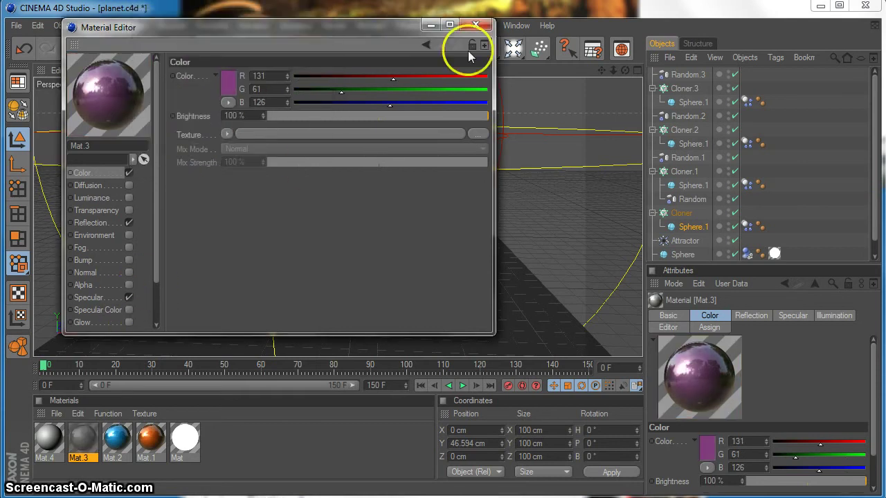
click(489, 24)
Open Mat.4 and set its colour to lime green (R 189, G 255, B 10)
double_click(49, 437)
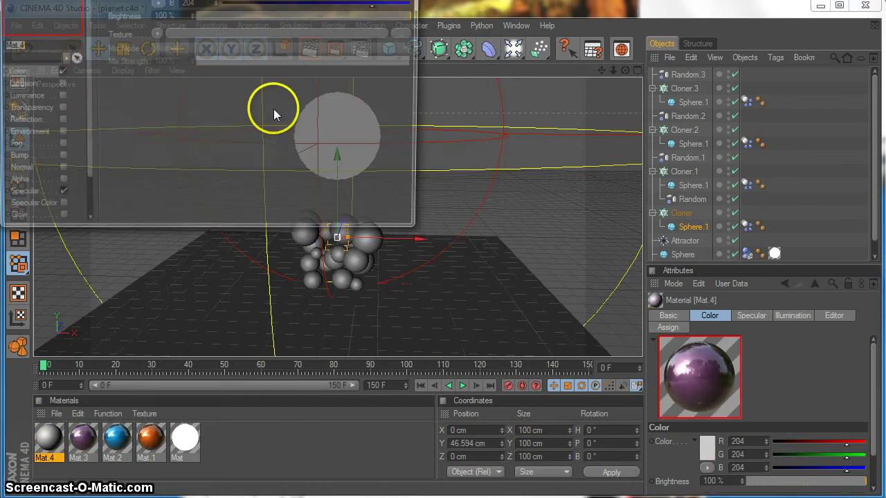
drag(109, 0, 256, 83)
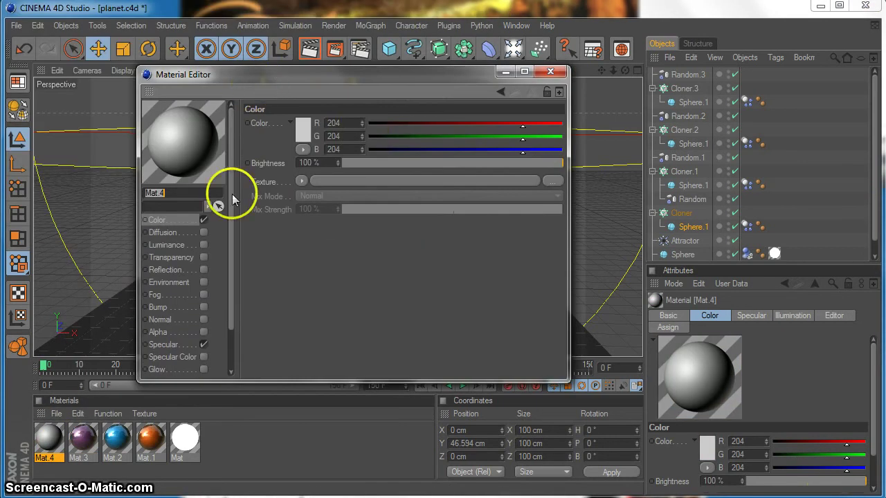
click(301, 131)
drag(354, 81, 328, 82)
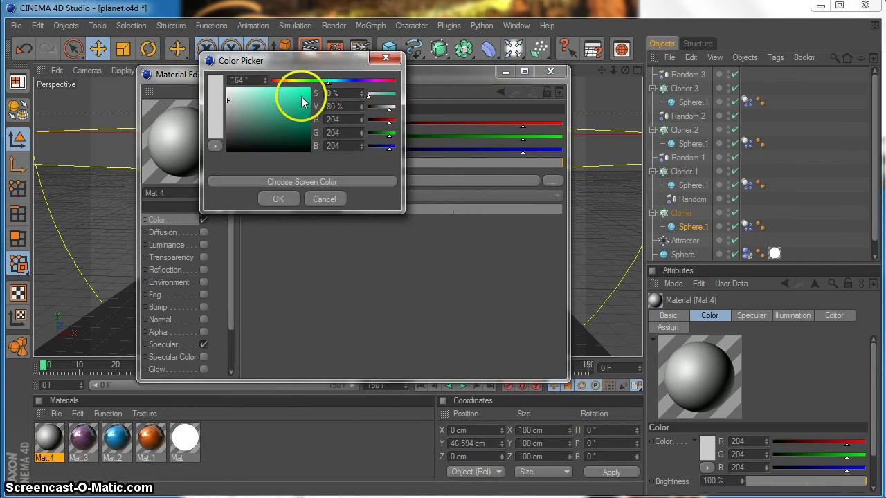
click(298, 82)
click(308, 86)
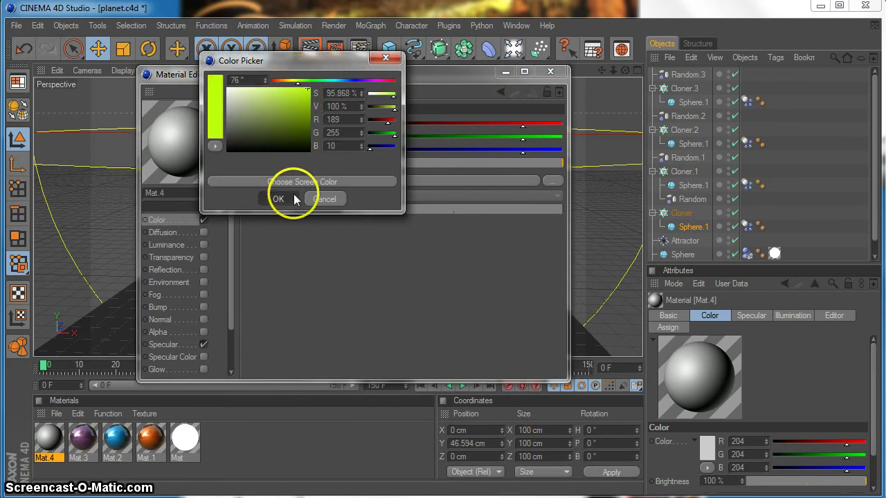
click(284, 199)
Enable Mat.4's reflection with a Fresnel texture at 72% mix and 72% brightness
click(204, 270)
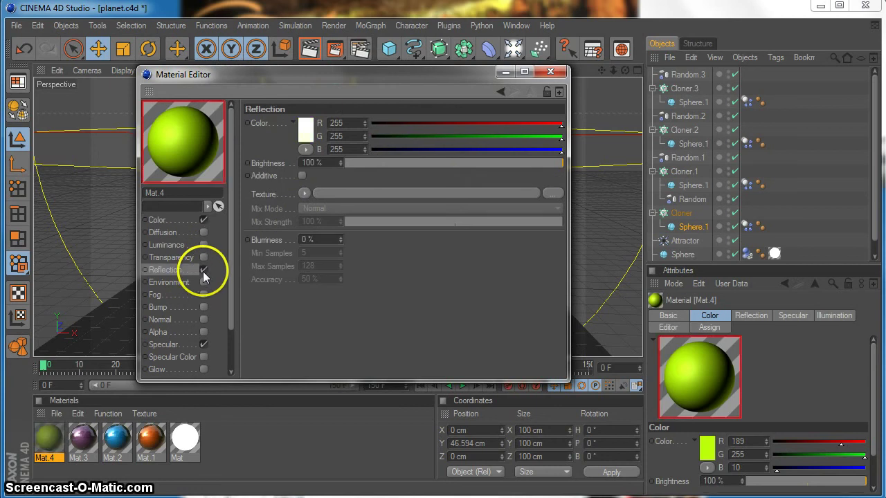
click(304, 193)
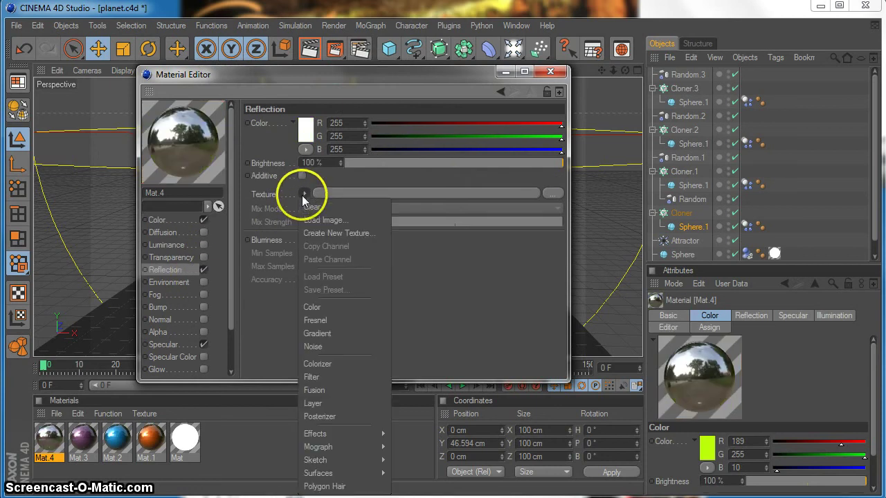
click(348, 324)
drag(500, 264, 504, 264)
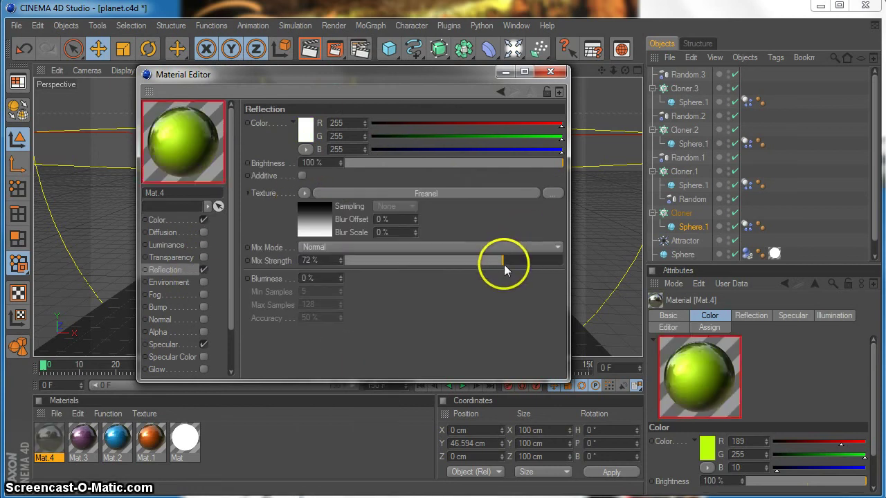
click(503, 166)
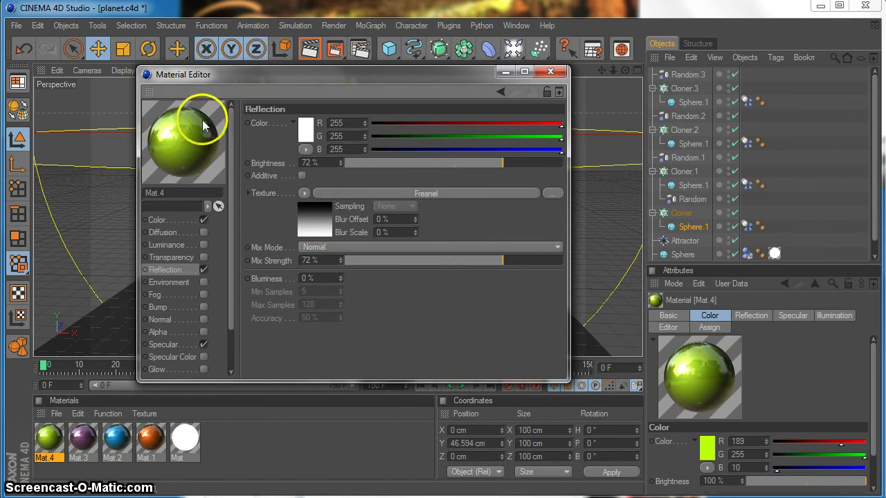
drag(193, 125, 154, 168)
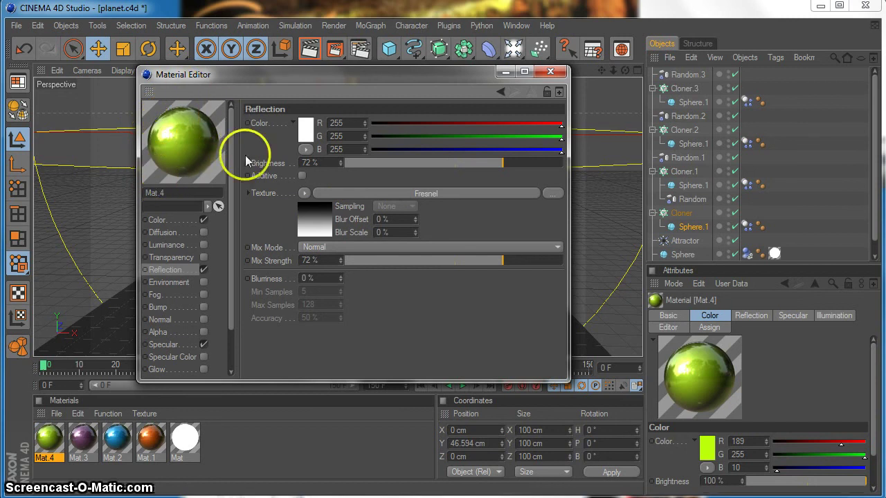
mouse_move(296, 138)
mouse_down()
mouse_move(250, 146)
mouse_move(226, 110)
mouse_up()
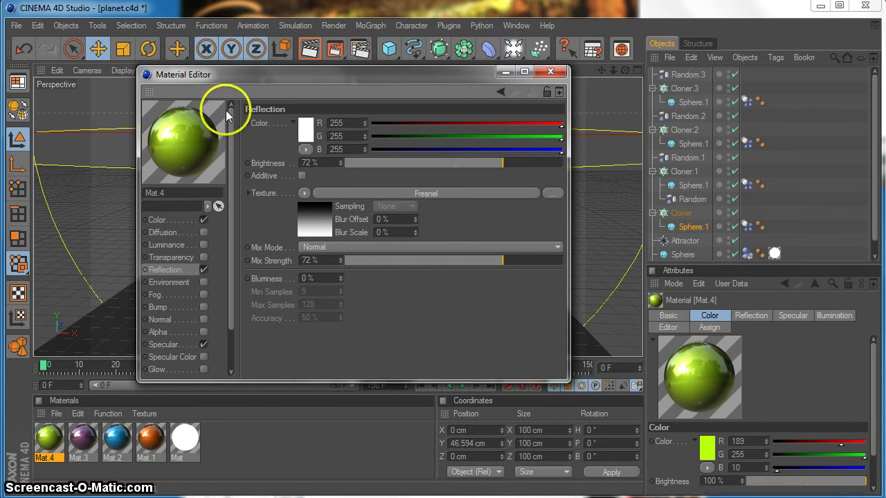
Clear Mat.4's Fresnel reflection texture, compare the preview, then reload Fresnel
click(305, 194)
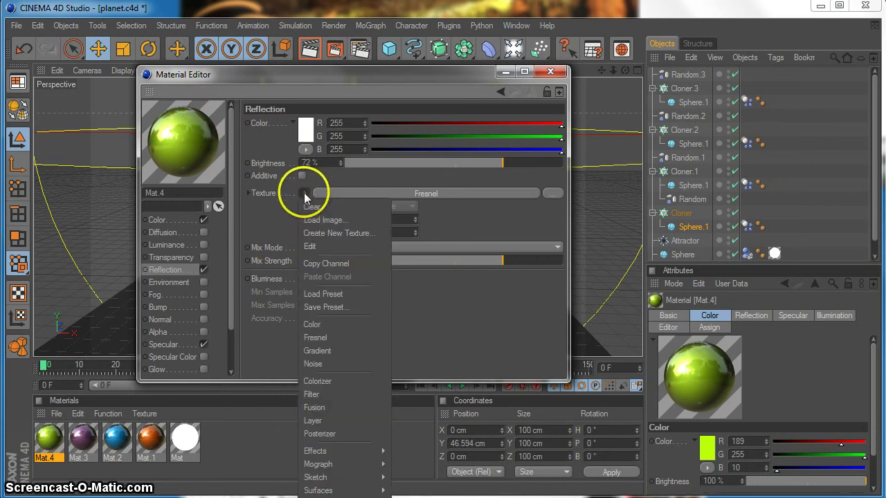
click(312, 205)
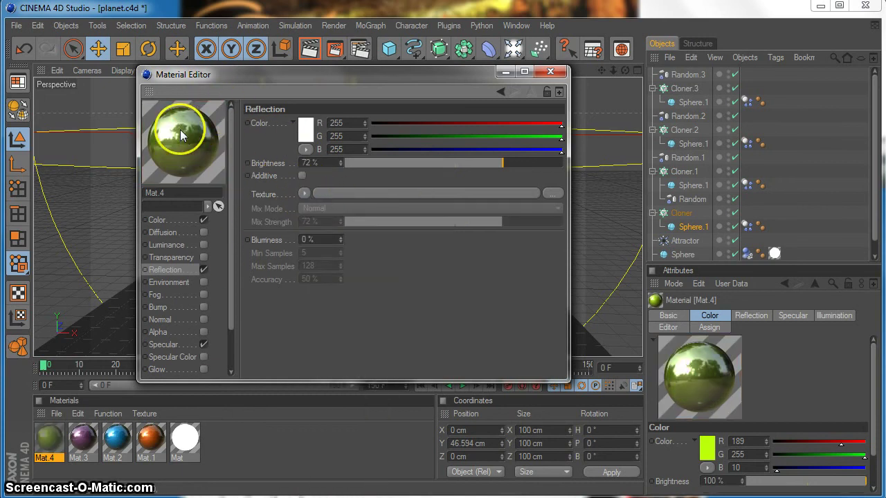
drag(179, 135, 300, 175)
click(305, 194)
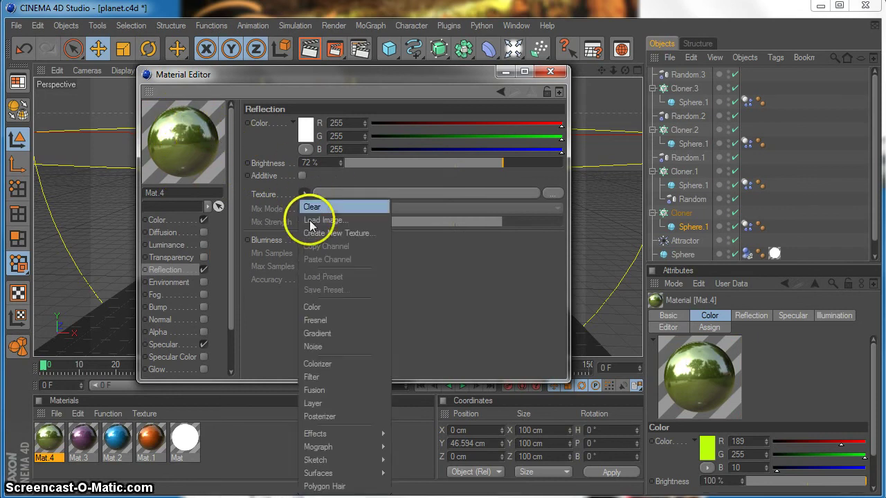
click(326, 317)
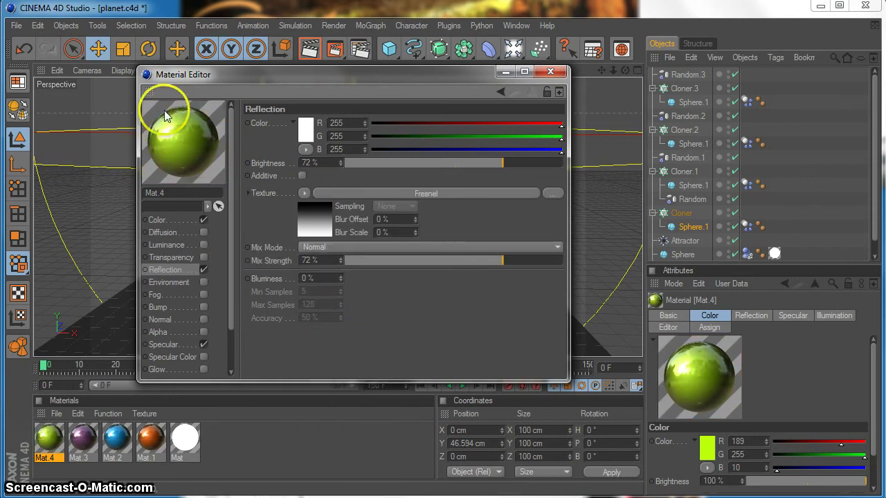
Assign orange Mat.1, blue Mat.2, purple Mat.3 and lime Mat.4 to each cloner's Sphere.1
click(550, 72)
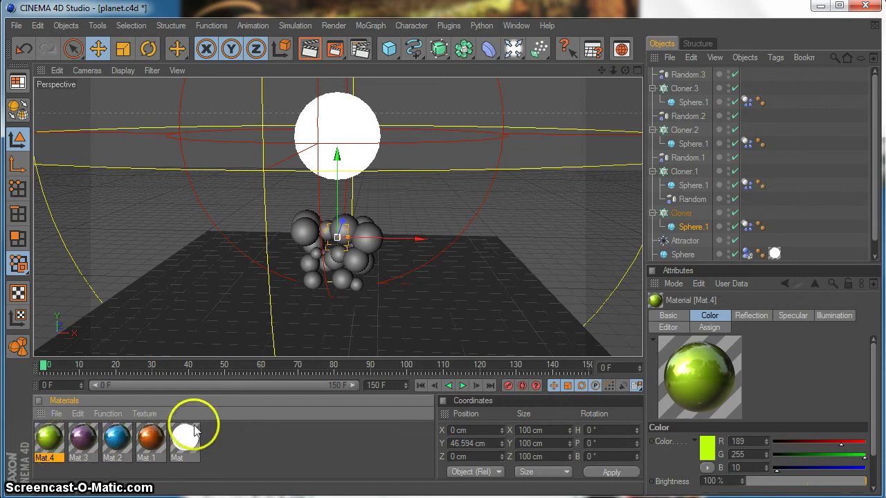
drag(144, 450, 700, 228)
drag(117, 444, 695, 185)
drag(81, 443, 679, 143)
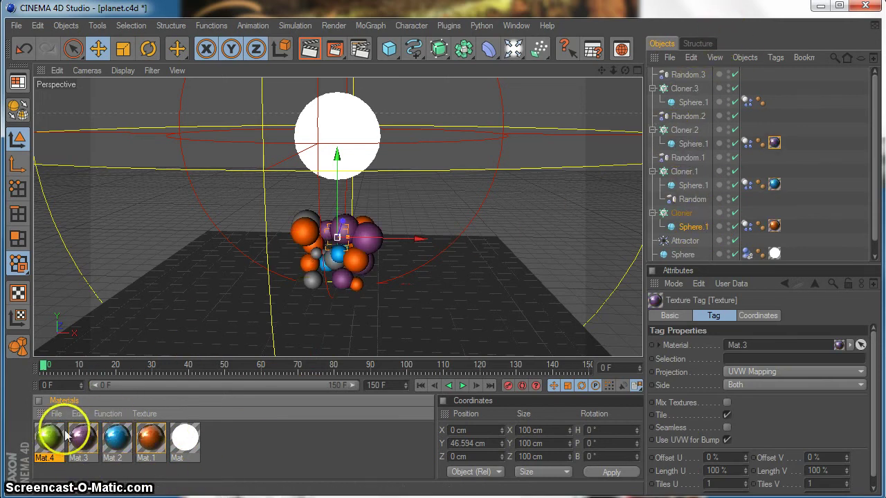
drag(56, 436, 680, 112)
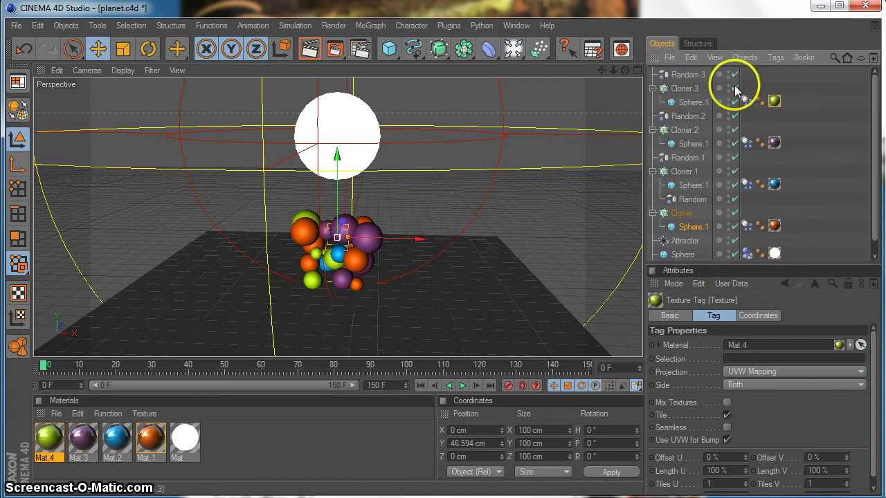
Rotate the clones of Cloner.3, Cloner.2, Cloner.1 and Cloner so the colours intermix
click(673, 93)
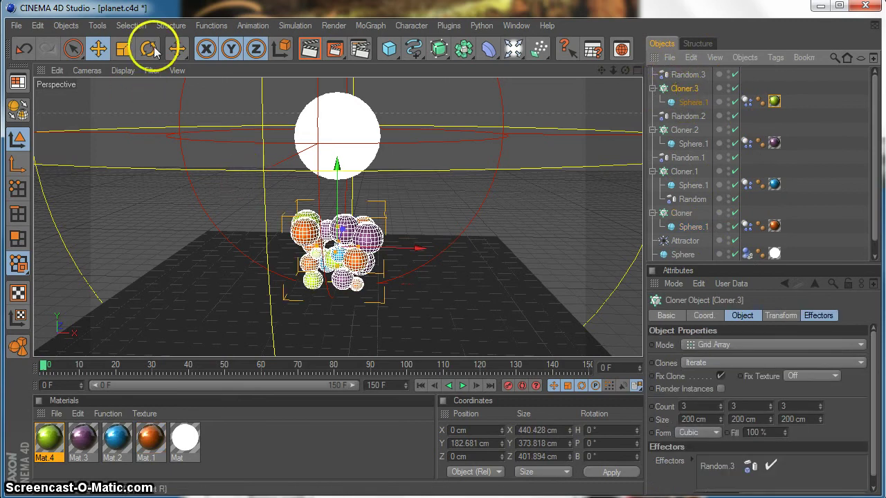
click(148, 48)
drag(362, 202, 337, 187)
click(682, 130)
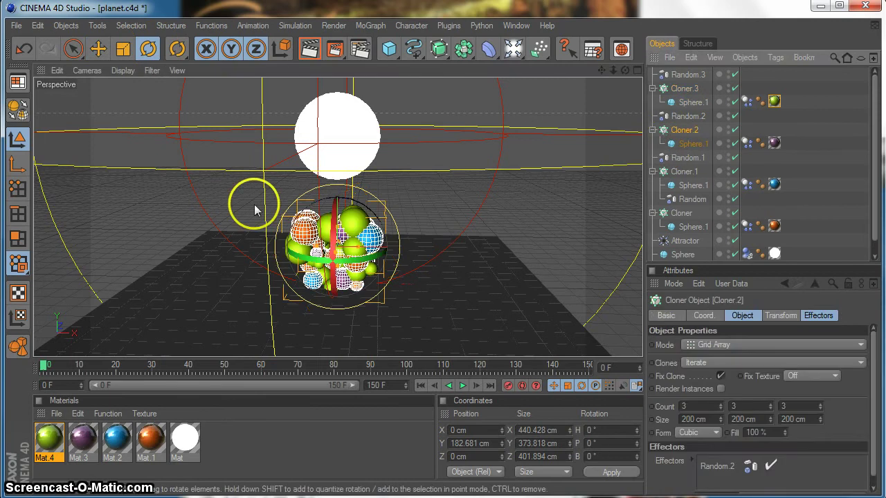
drag(292, 231, 330, 209)
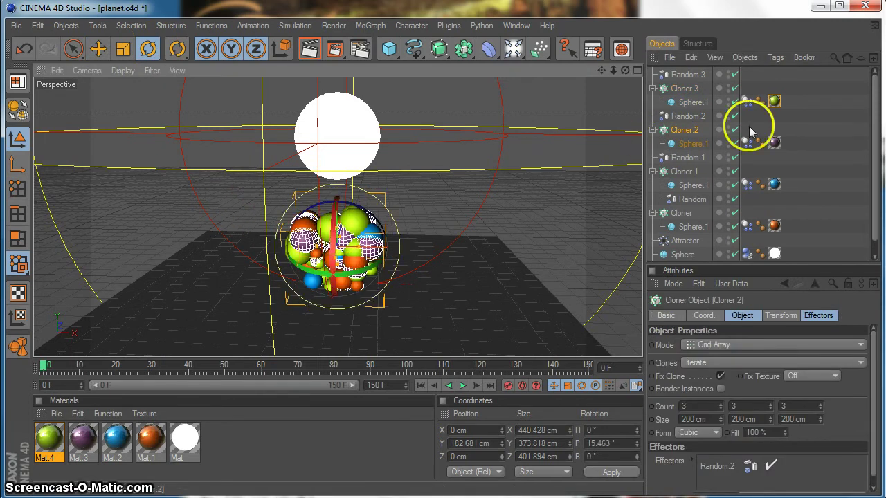
click(685, 172)
drag(315, 238, 365, 251)
click(692, 214)
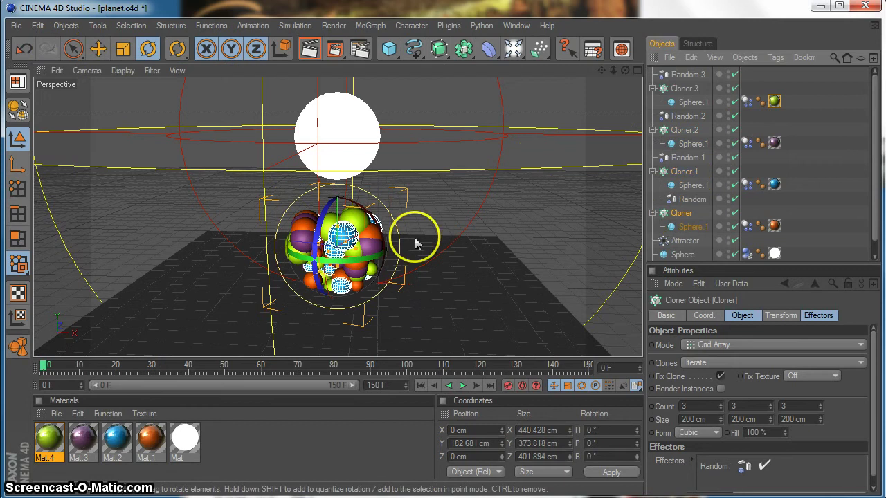
drag(364, 194, 306, 192)
scroll(761, 180, down, 1)
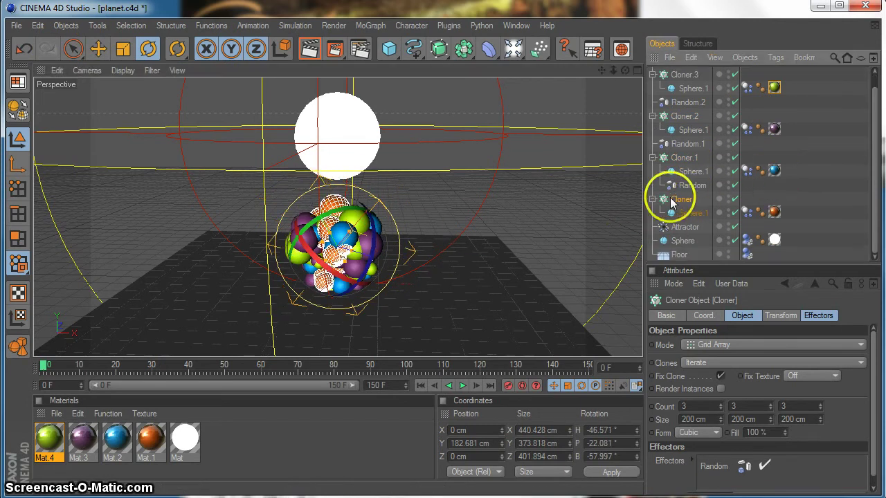
scroll(682, 183, up, 1)
Collapse the four cloners in the Object Manager and preview a render of the scene
click(656, 104)
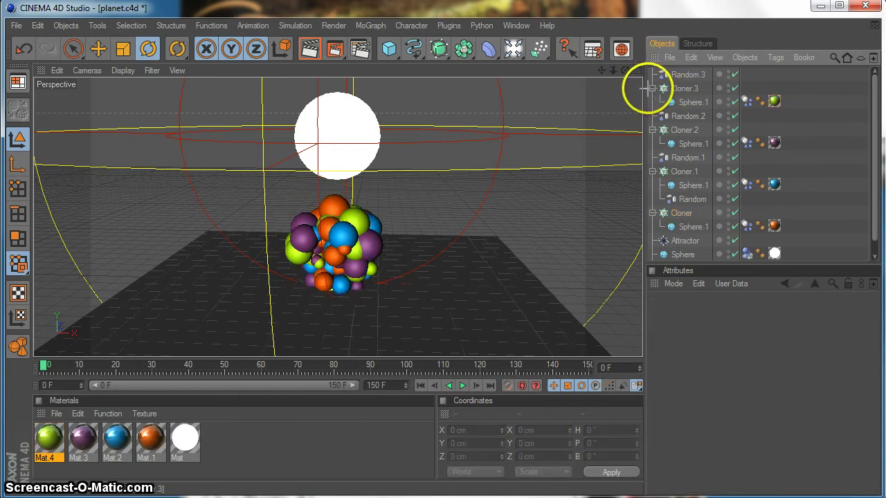
click(652, 88)
click(653, 116)
click(652, 144)
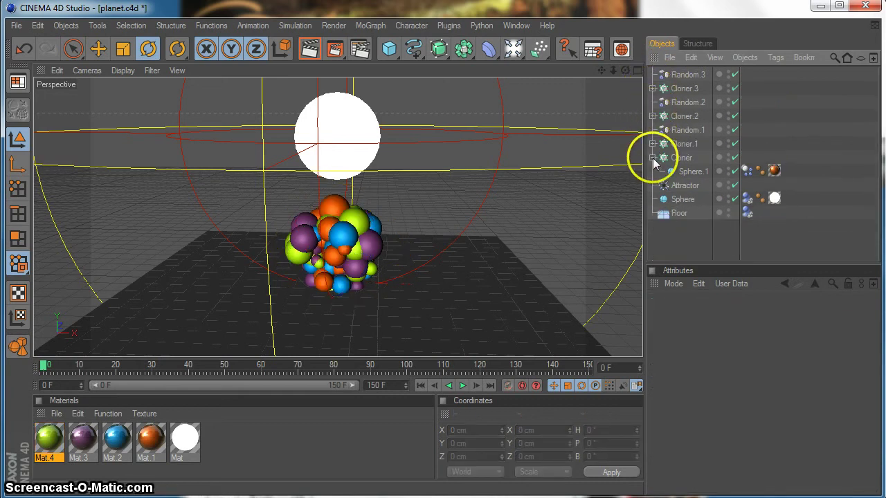
click(652, 157)
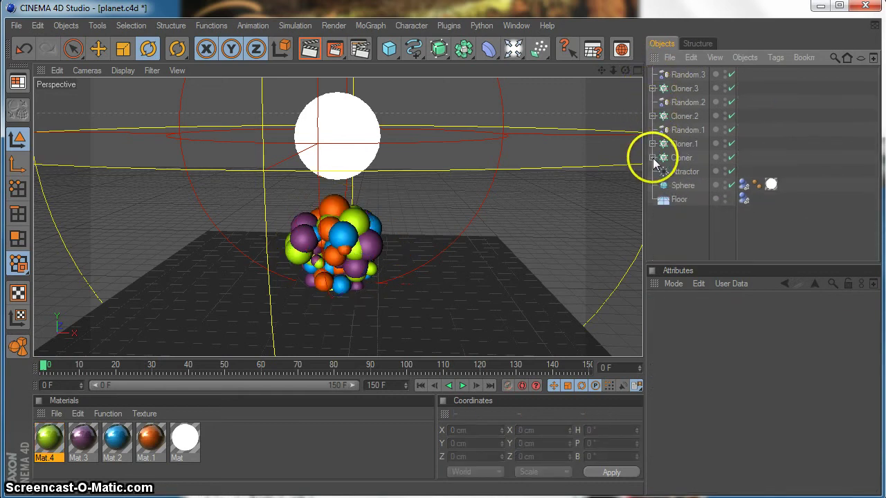
click(311, 50)
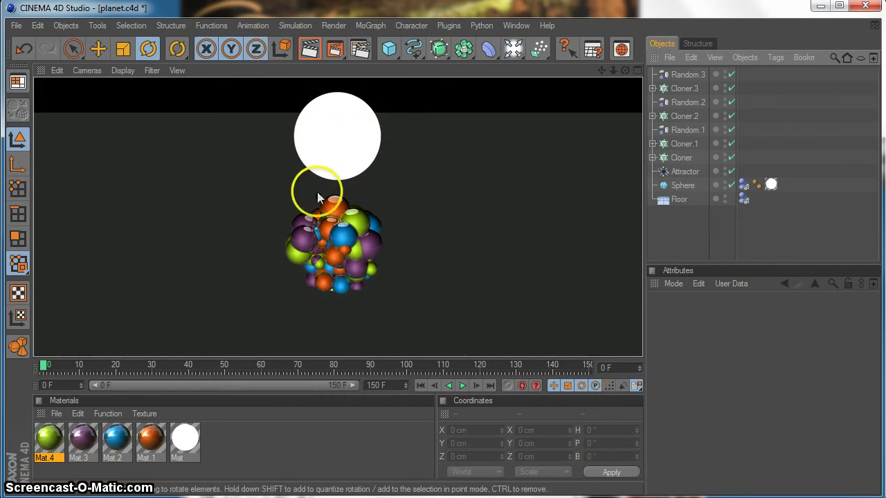
Lower the Floor to Y -56.605 cm and render the preview again
click(532, 199)
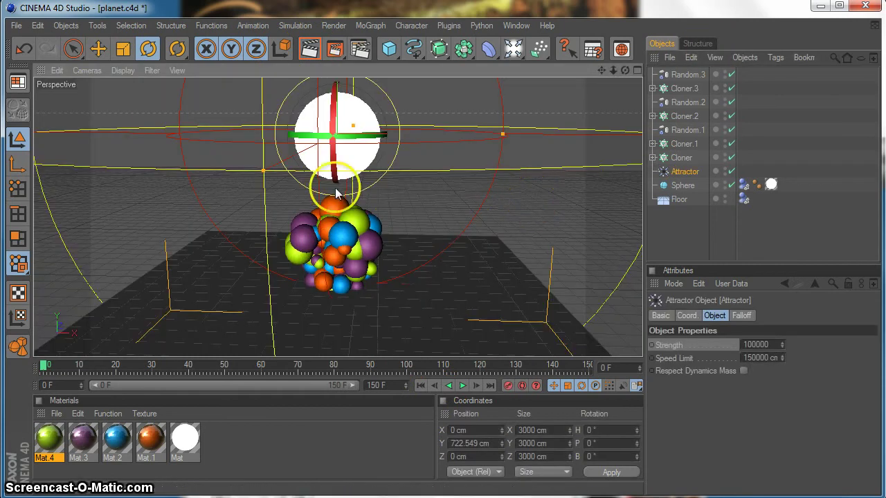
click(97, 48)
click(101, 350)
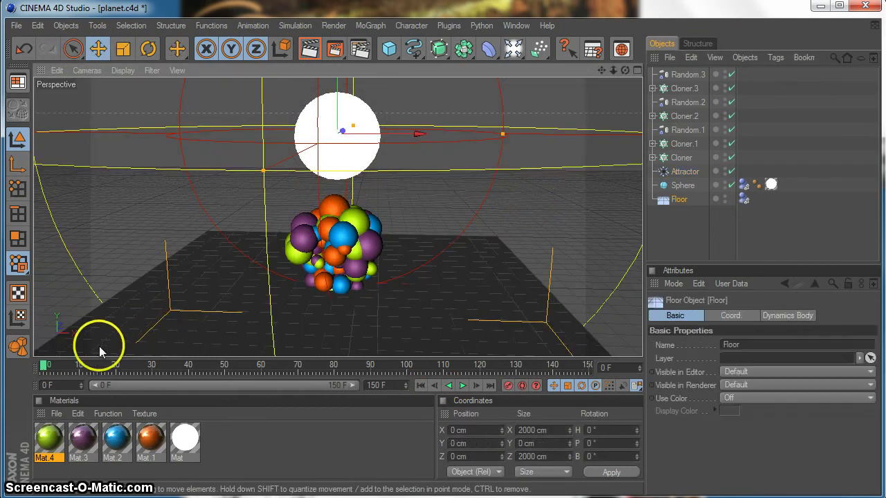
drag(451, 194, 451, 199)
click(308, 50)
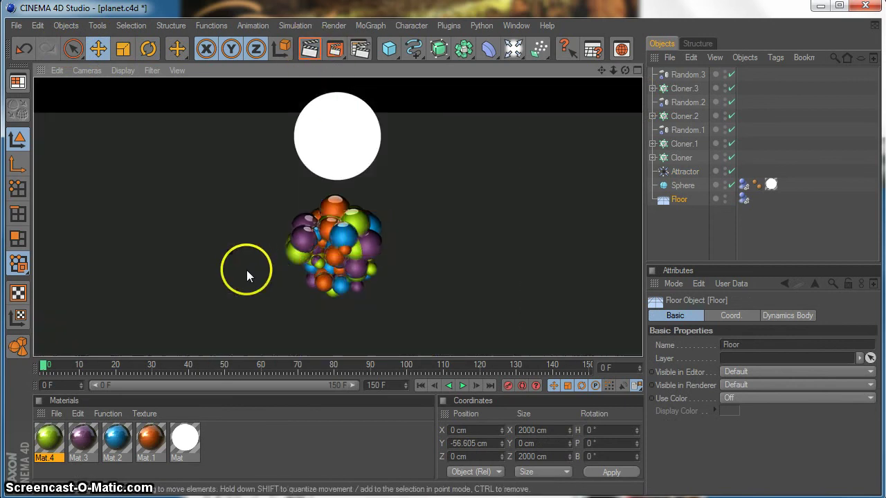
Make Mat.5 black with 10% reflection brightness and apply it to the Floor
double_click(239, 444)
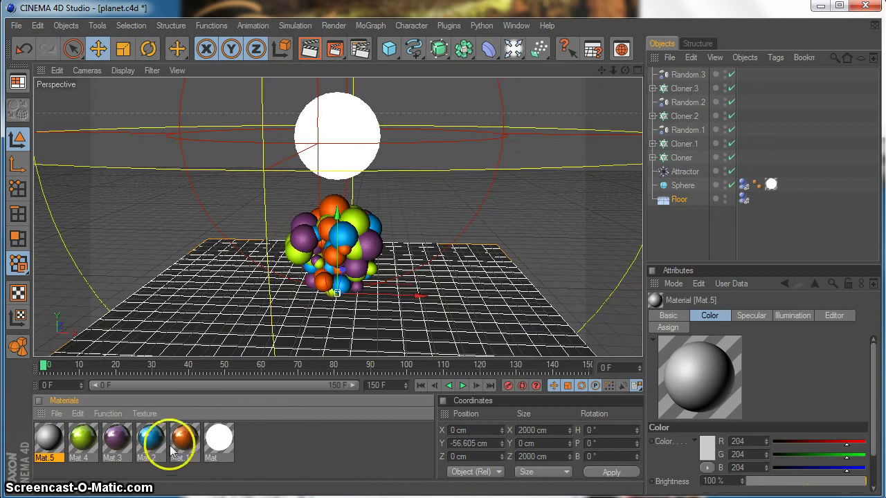
double_click(40, 445)
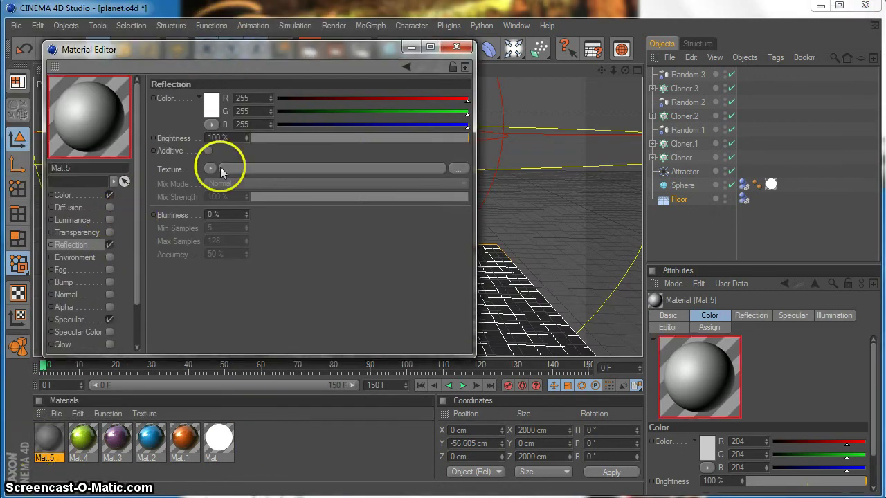
click(270, 138)
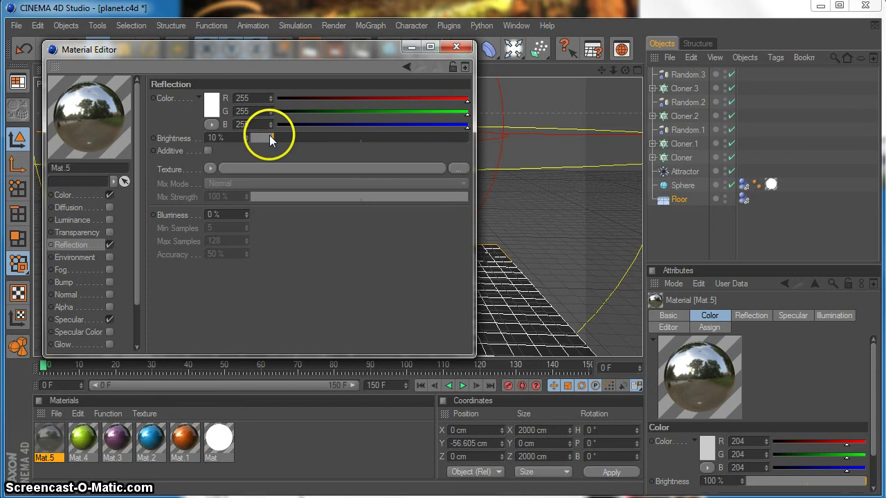
click(89, 196)
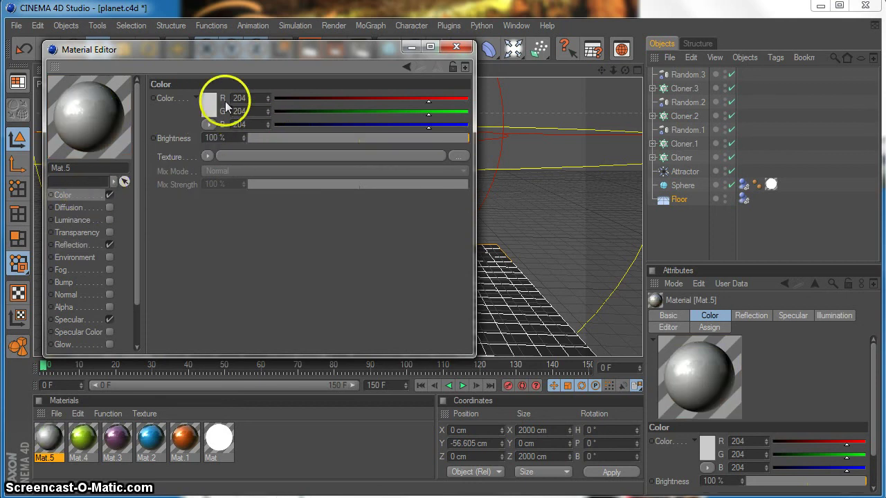
click(211, 102)
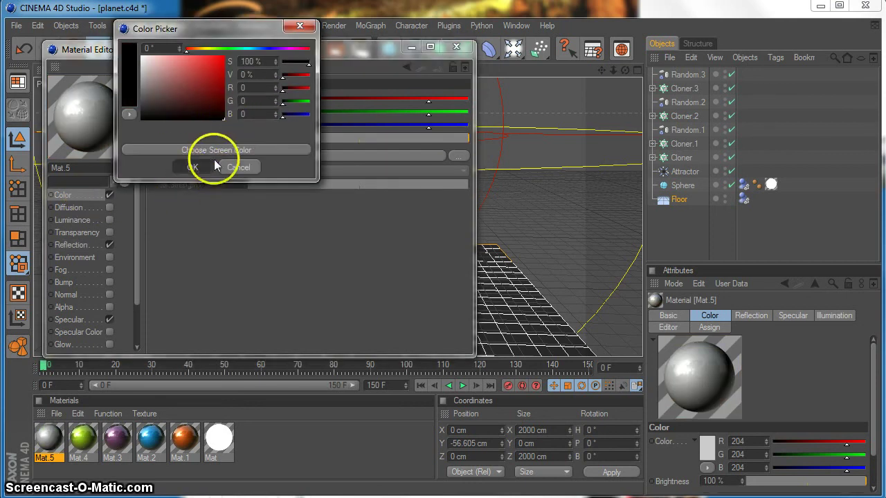
click(193, 167)
click(456, 47)
drag(80, 423, 677, 198)
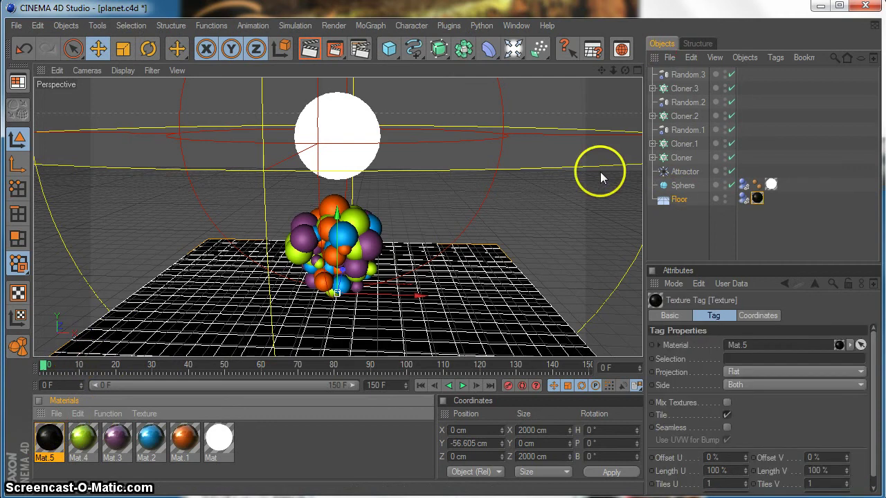
Preview a render, then add Global Illumination as a render effect in Render Settings
click(309, 49)
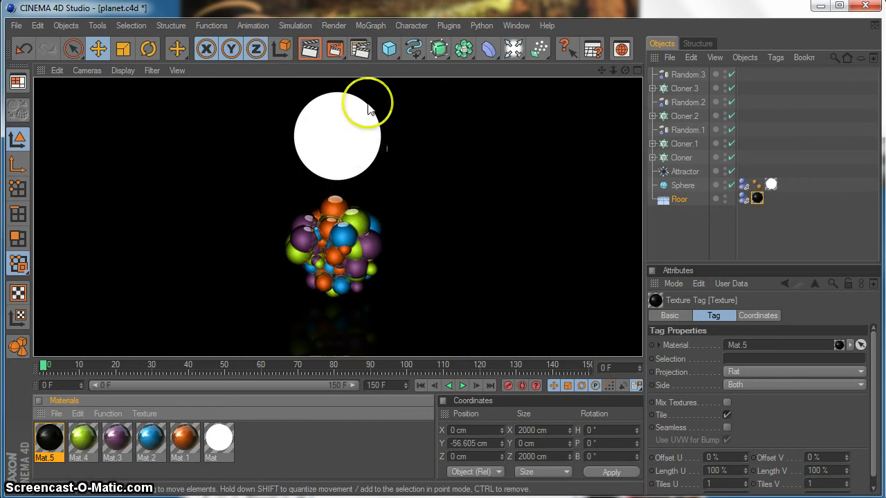
click(360, 48)
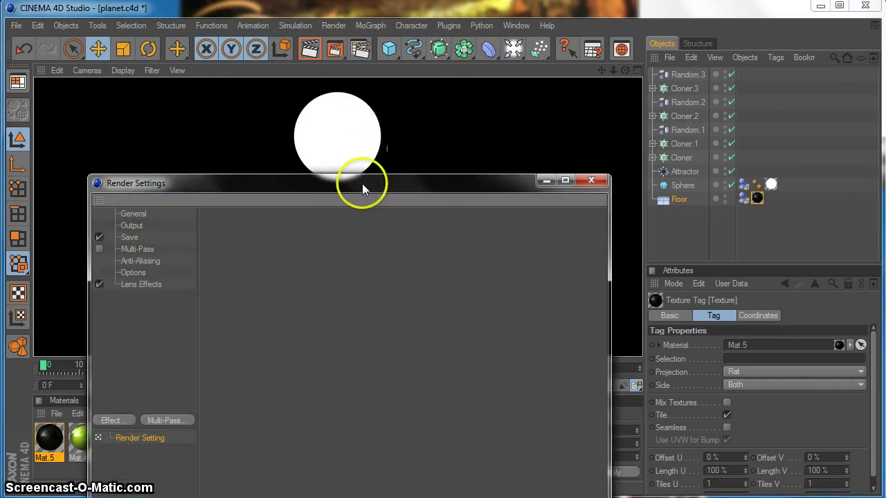
drag(363, 188, 399, 55)
right_click(171, 199)
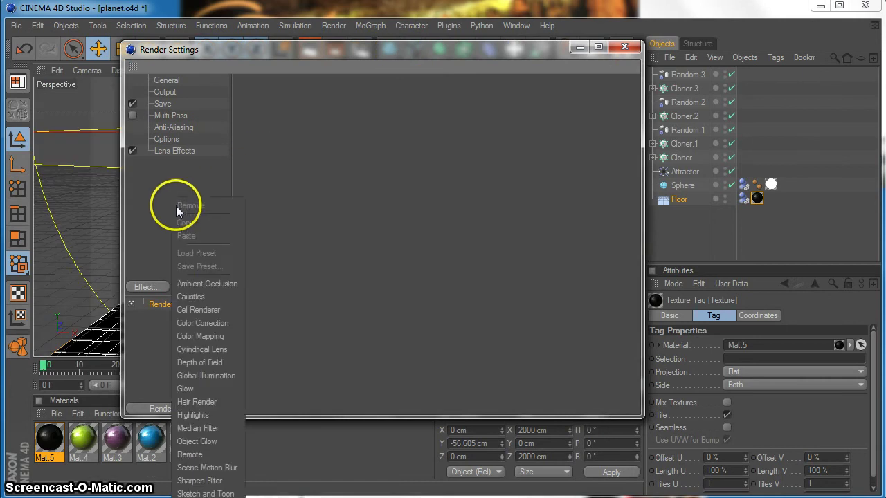
click(230, 375)
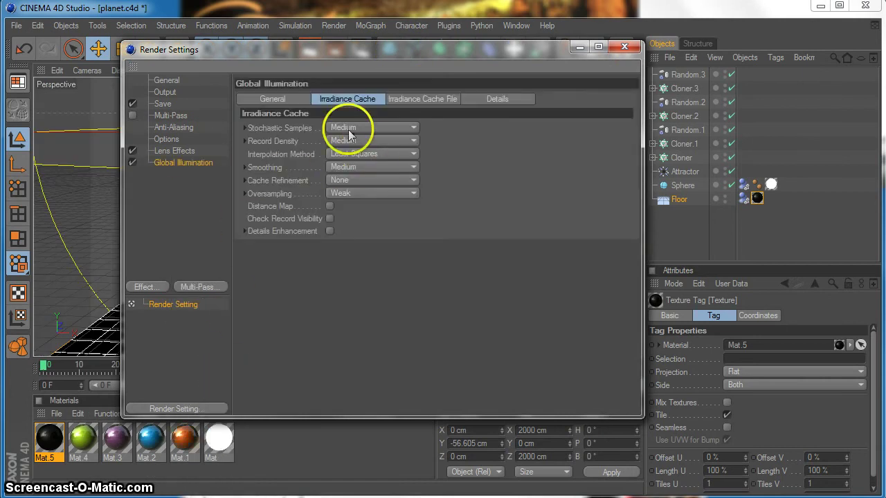
Set the Irradiance Cache Stochastic Samples and Record Density to Low
click(271, 99)
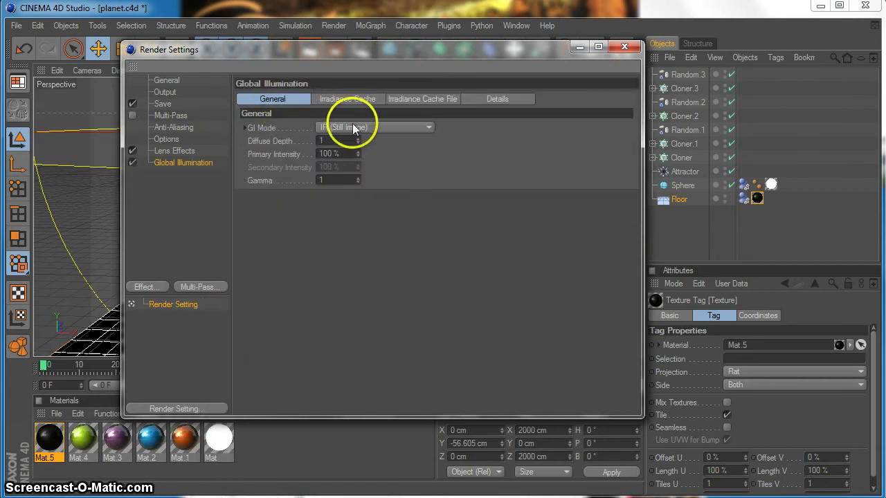
click(346, 98)
click(343, 129)
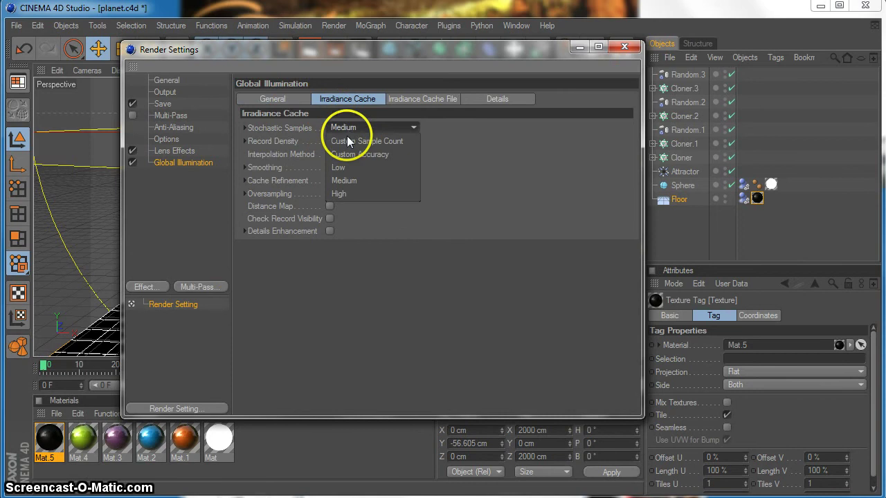
click(348, 156)
click(353, 140)
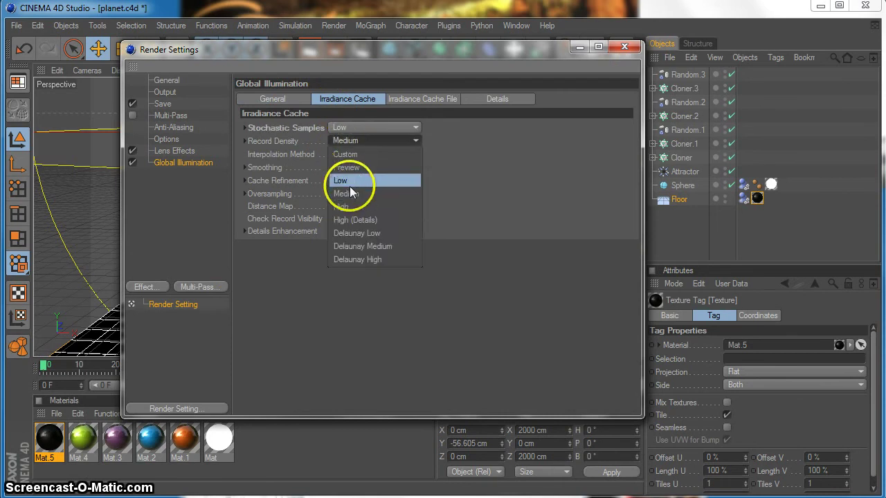
click(346, 178)
click(622, 47)
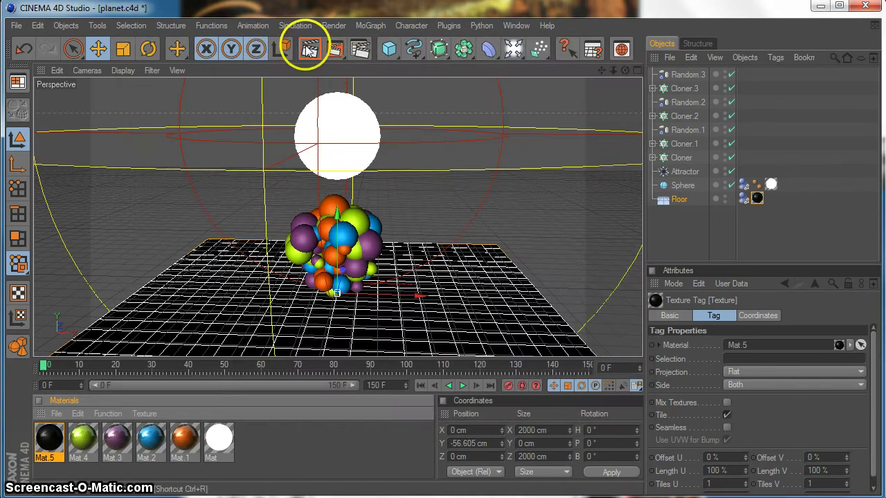
Test-render the scene, then switch Global Illumination off in Render Settings
click(309, 48)
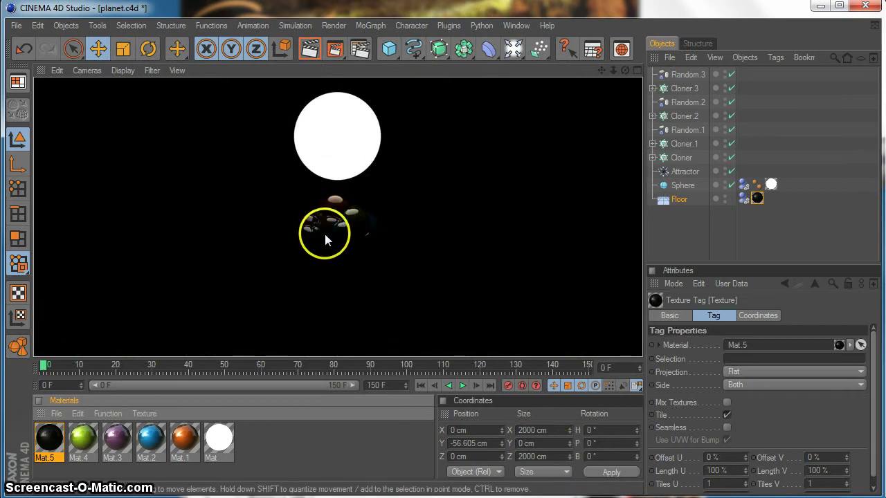
click(357, 47)
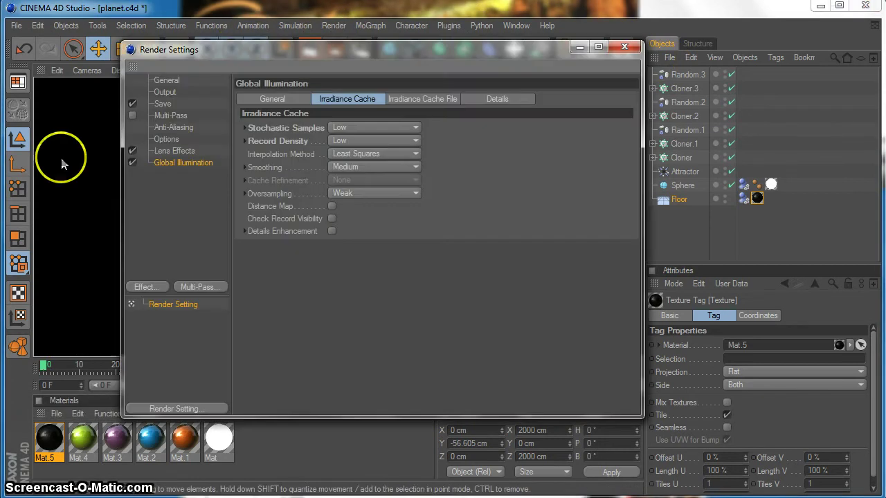
click(132, 163)
Stop playback at frame 100 and render that frame in the viewport
click(625, 47)
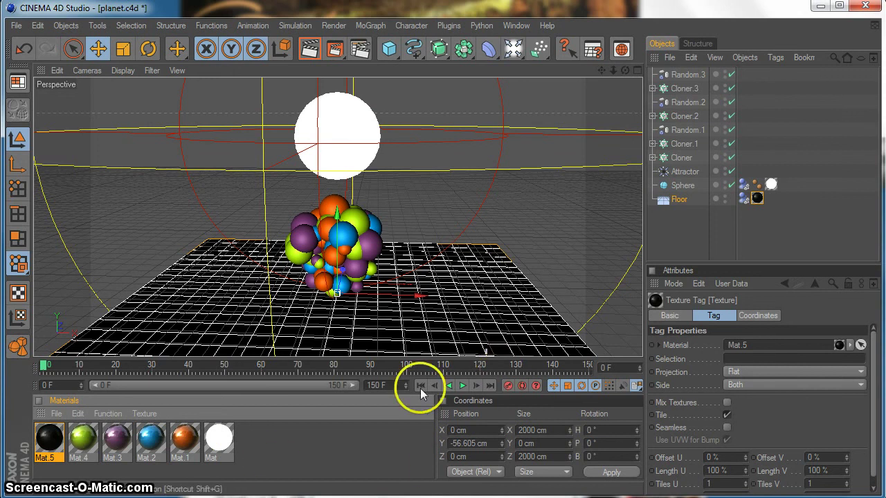
click(463, 385)
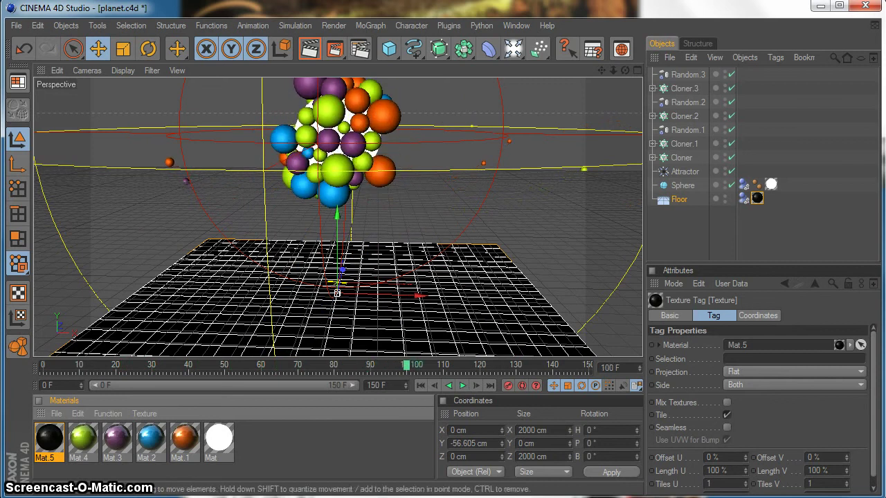
key(ctrl+r)
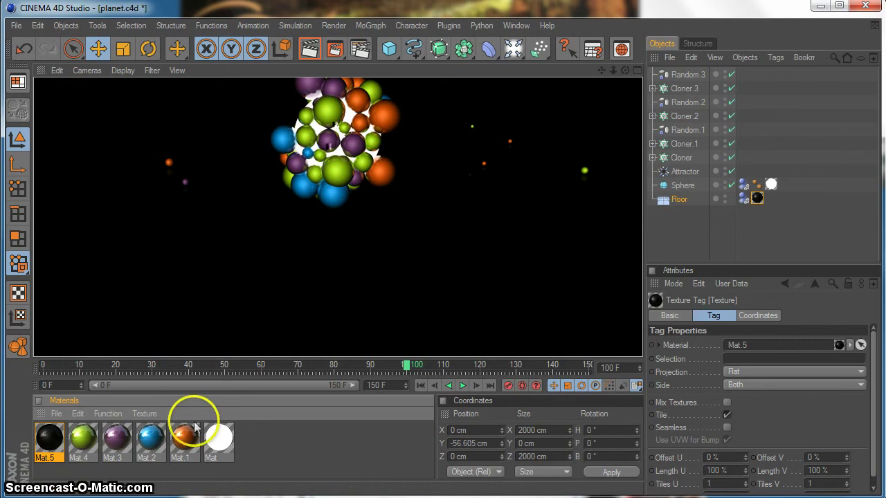
Set the Attractor's Strength to 150000 and replay the simulation from frame 0
click(685, 171)
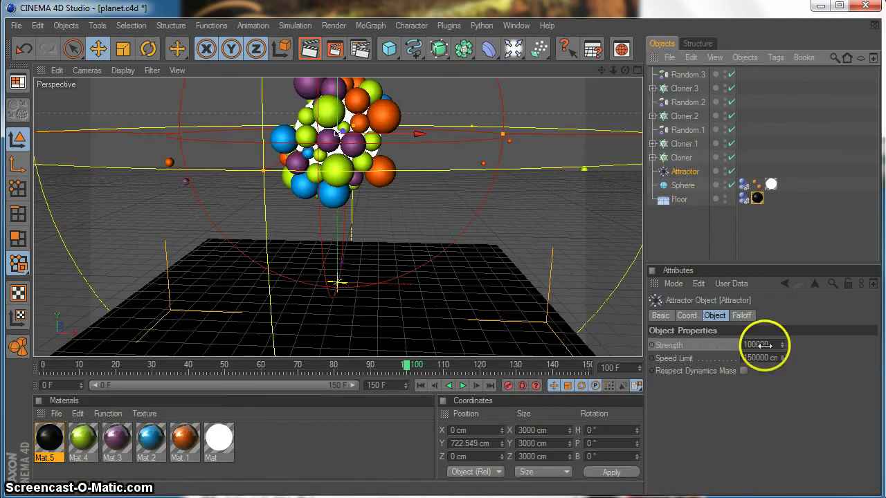
click(775, 344)
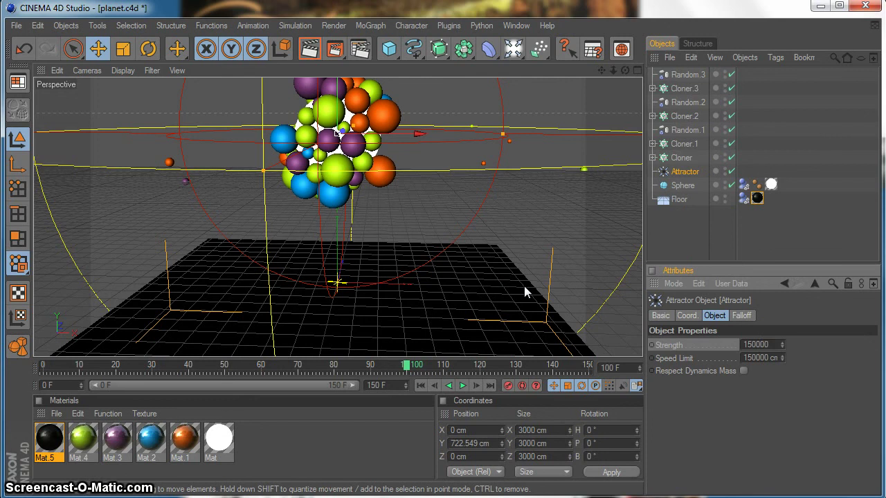
click(420, 386)
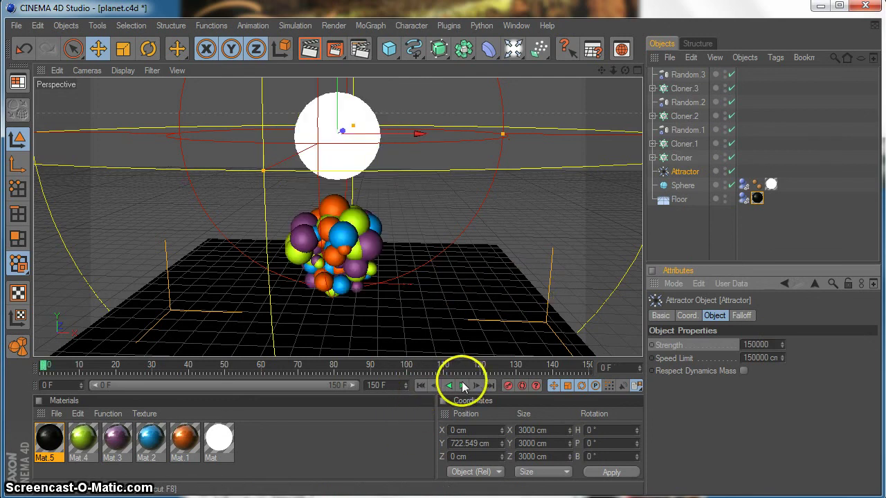
click(462, 385)
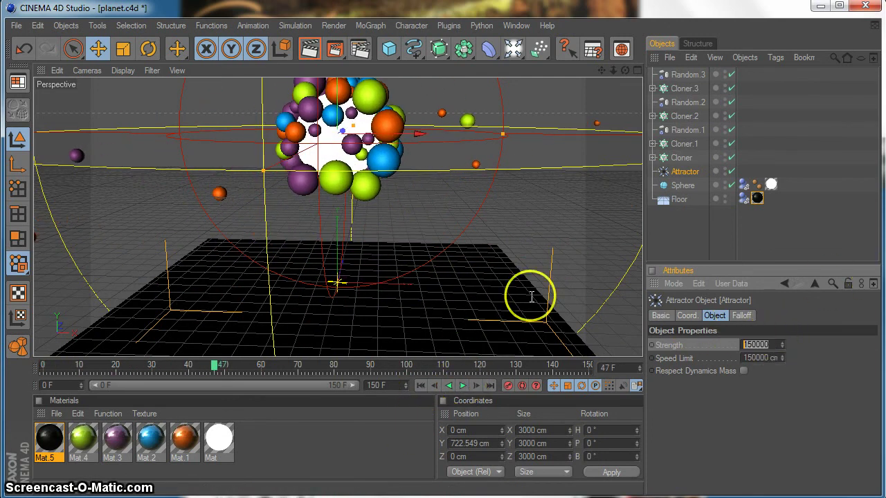
Change the Strength to 20000, then 200000, replaying from frame 0 after each change
double_click(769, 344)
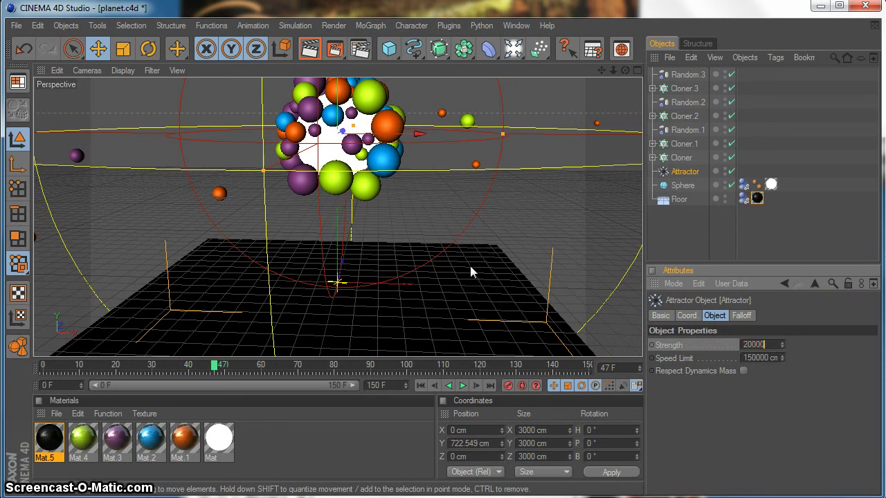
click(420, 385)
click(462, 386)
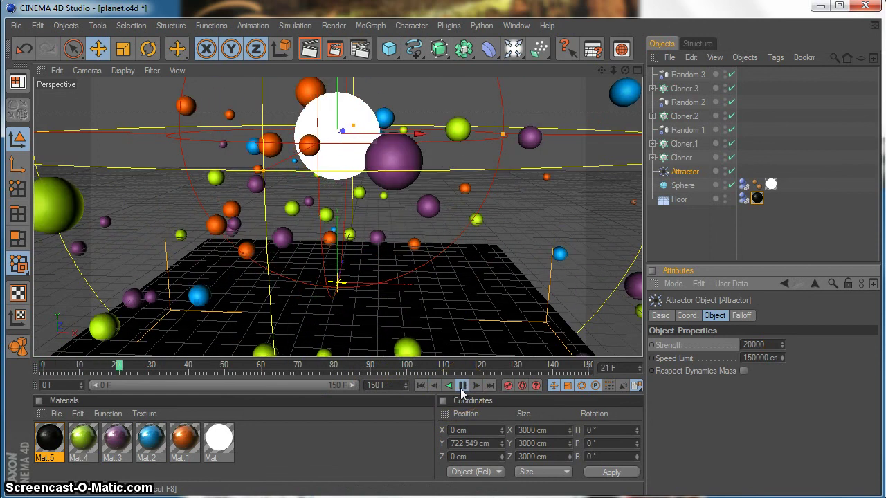
click(462, 386)
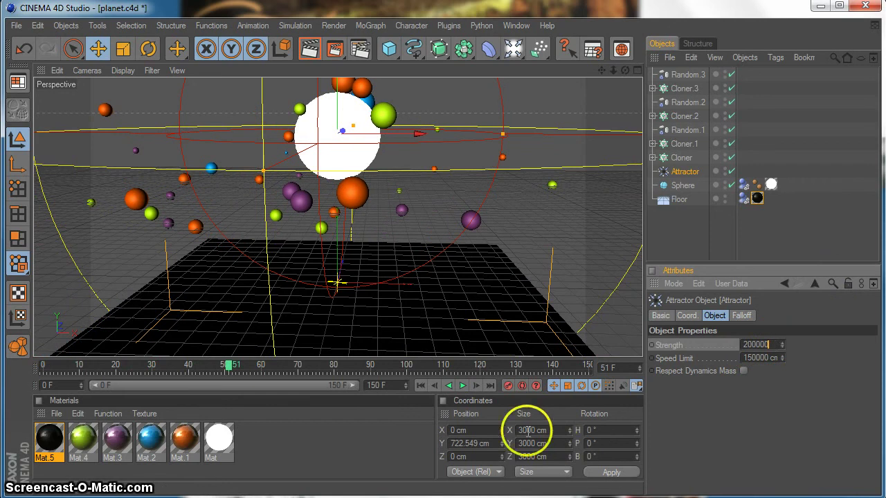
click(420, 386)
click(461, 386)
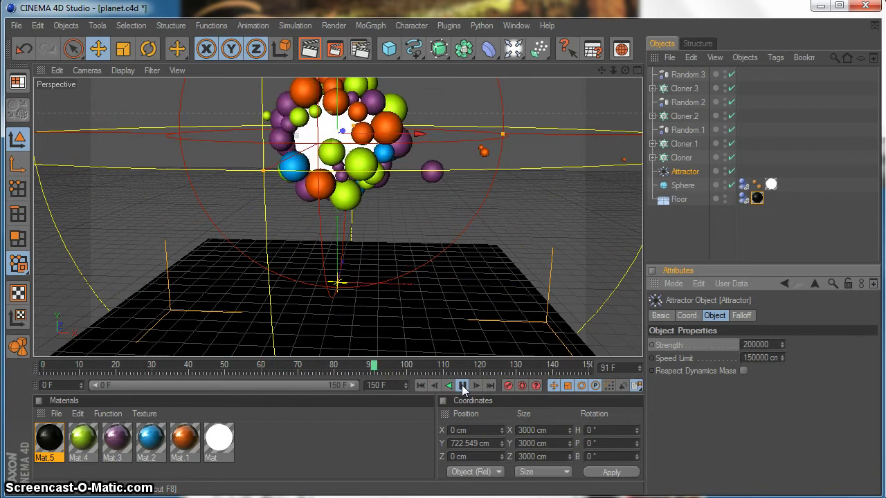
click(456, 385)
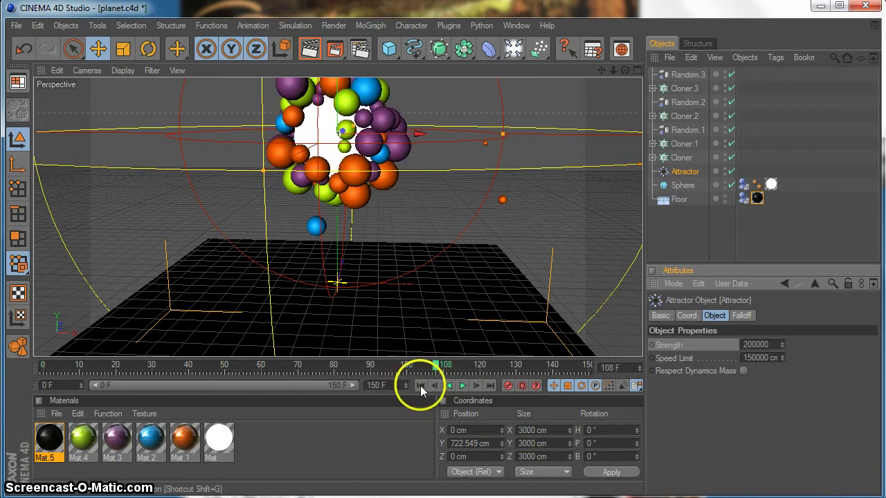
click(423, 388)
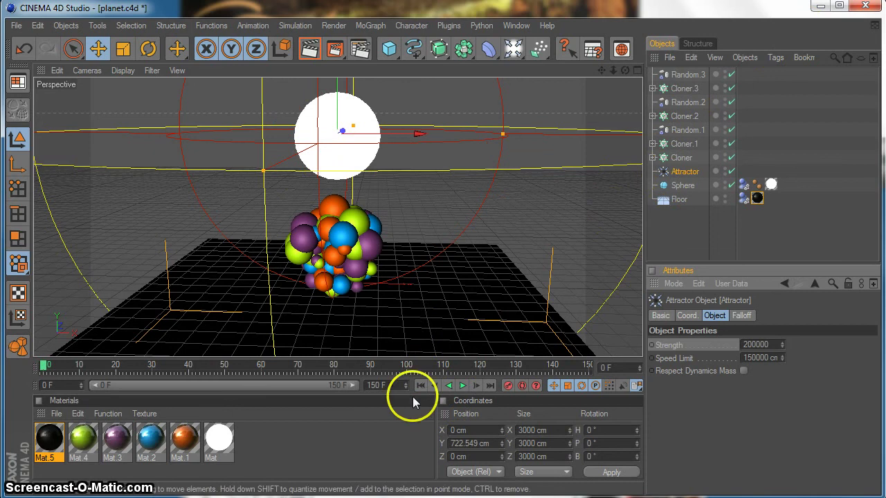
Play the simulation, pause at frame 39, and orbit the view around the sphere cluster
click(280, 455)
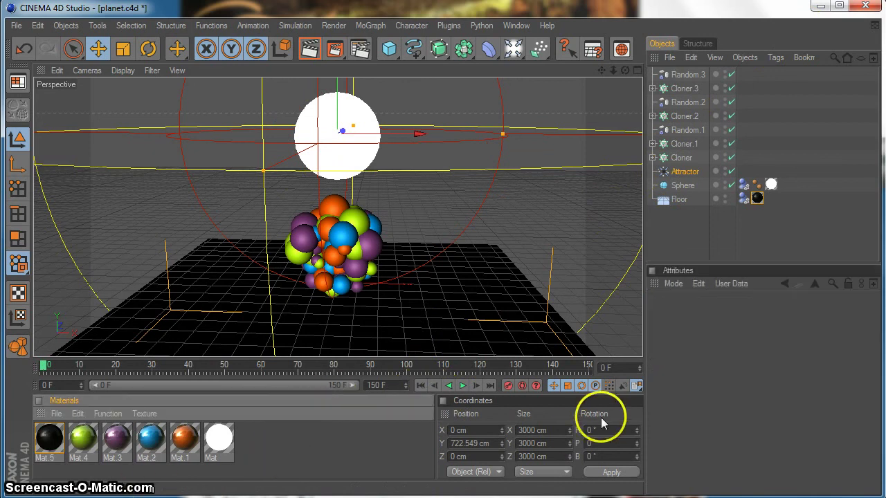
click(460, 385)
click(461, 385)
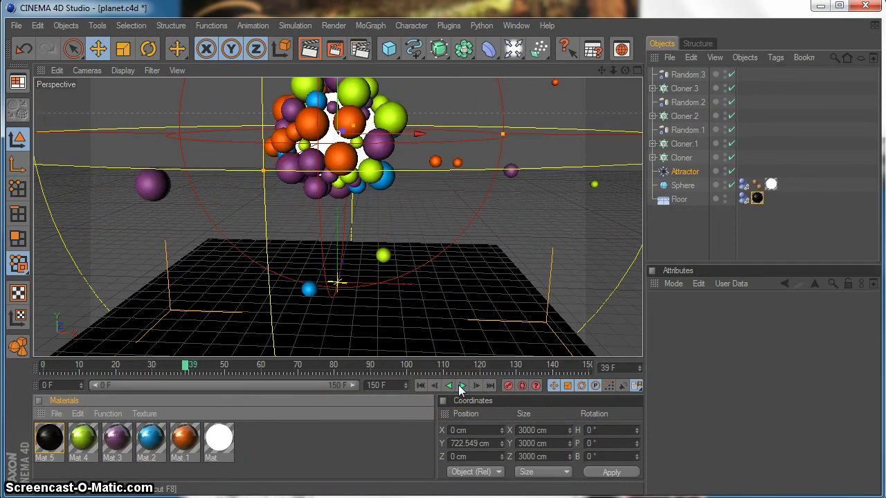
drag(625, 70, 465, 183)
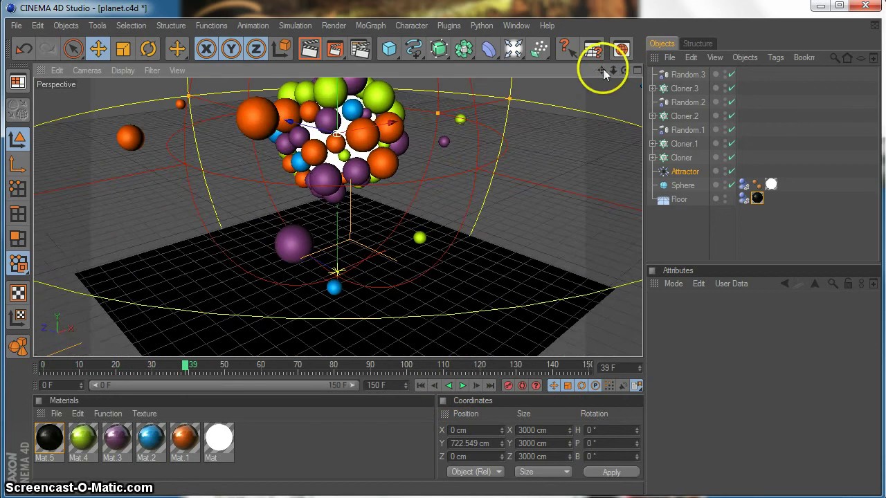
drag(601, 70, 510, 99)
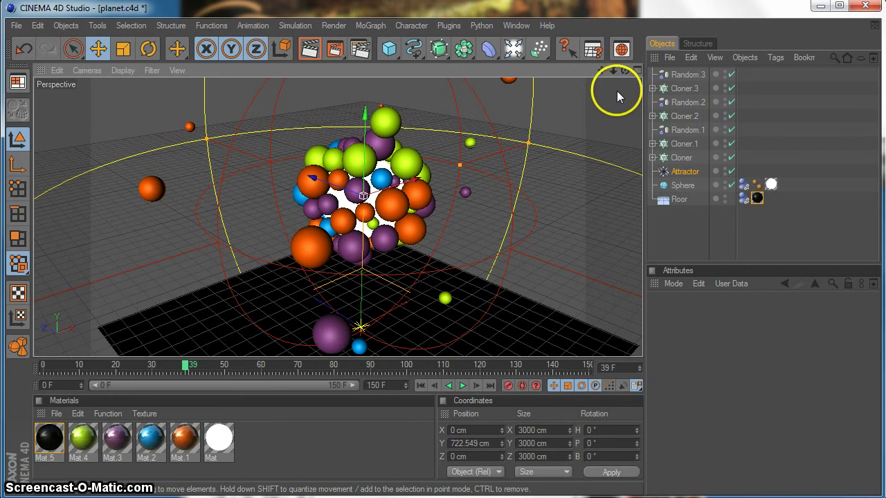
drag(625, 70, 446, 197)
Replay the simulation from frame 0 and stop at frame 60
click(42, 367)
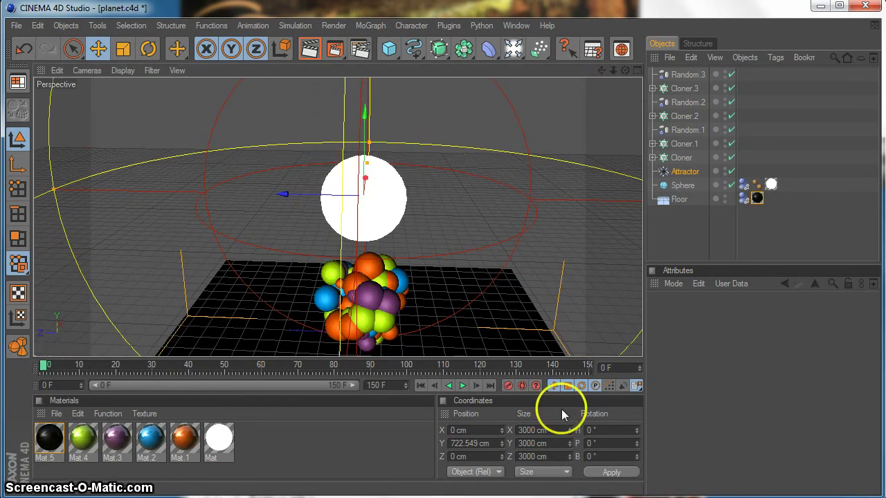
click(462, 386)
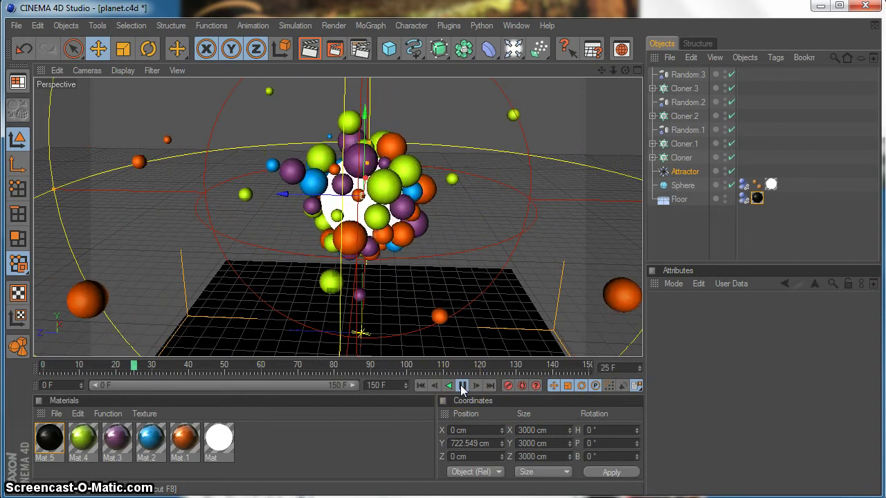
click(462, 385)
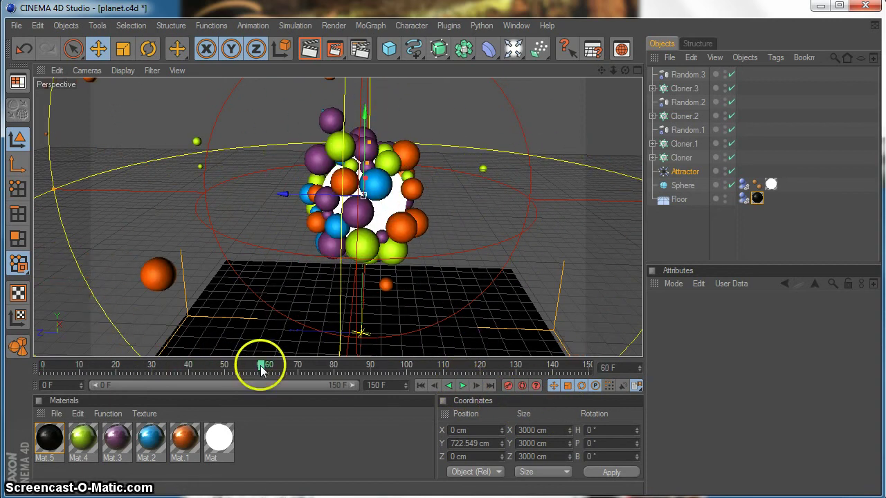
key(f)
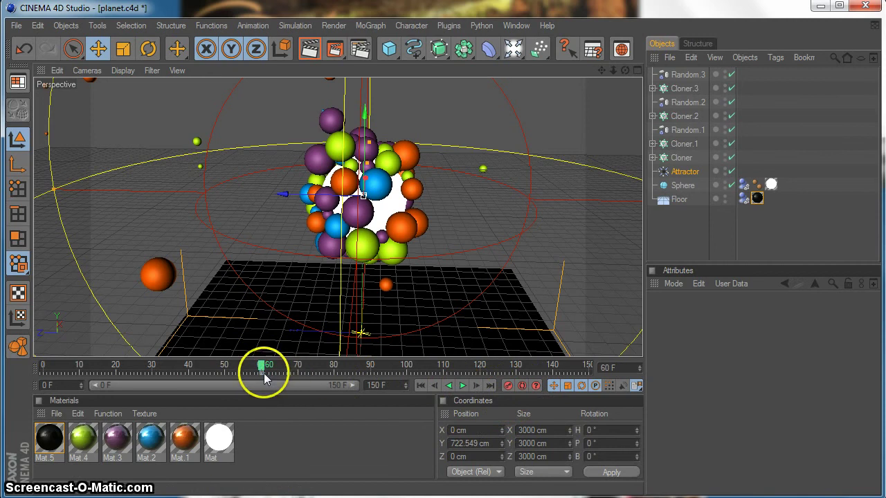
At frames 65 and 80, drag the Attractor along Z (104.742 cm) and Y
drag(259, 370, 281, 376)
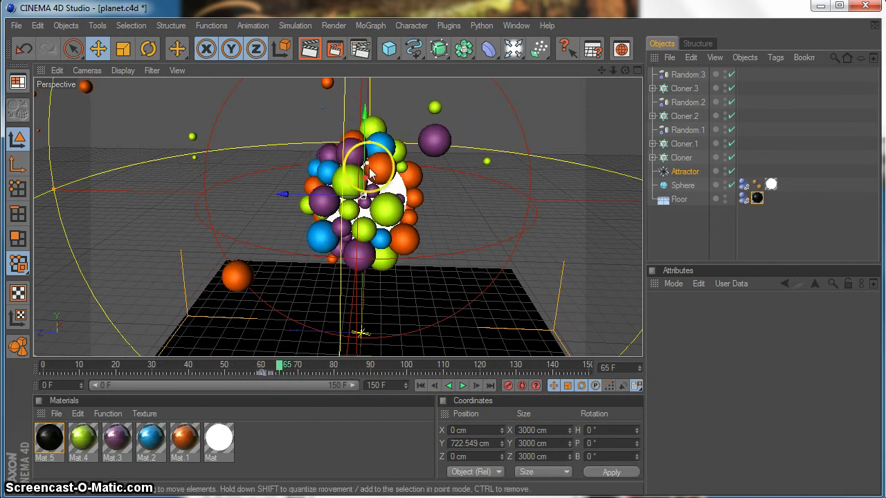
drag(337, 205, 450, 194)
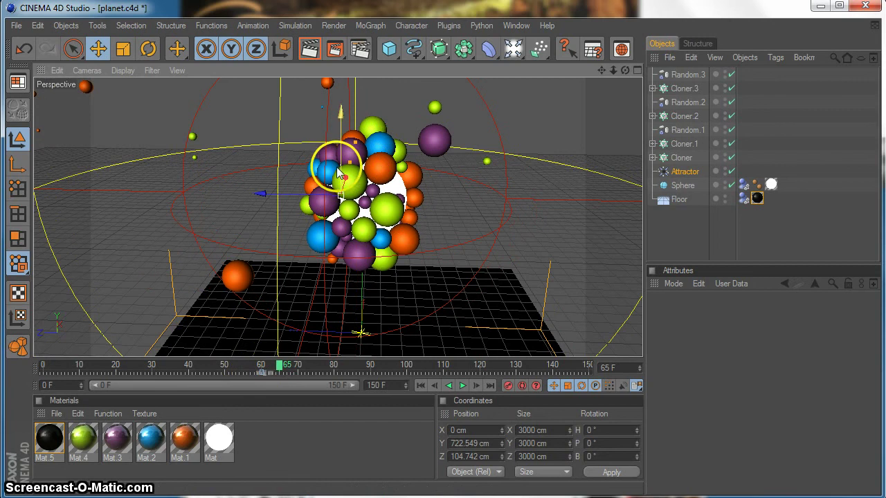
drag(346, 182, 340, 168)
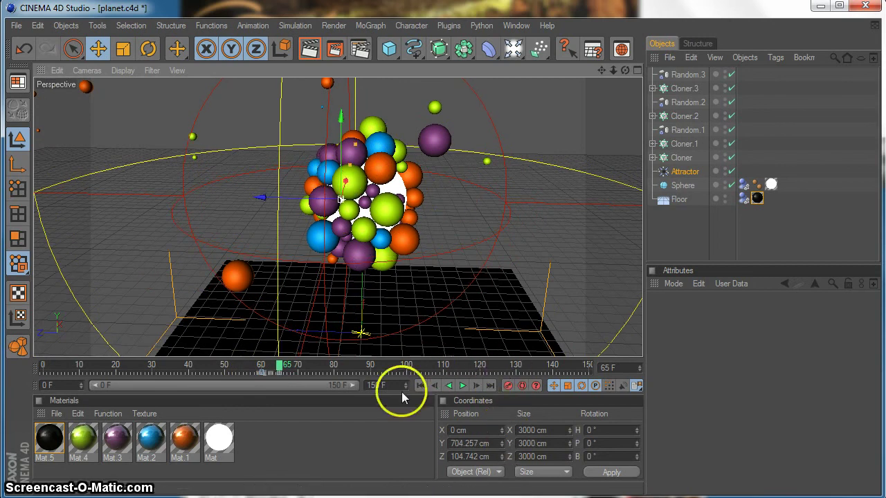
drag(282, 368, 336, 378)
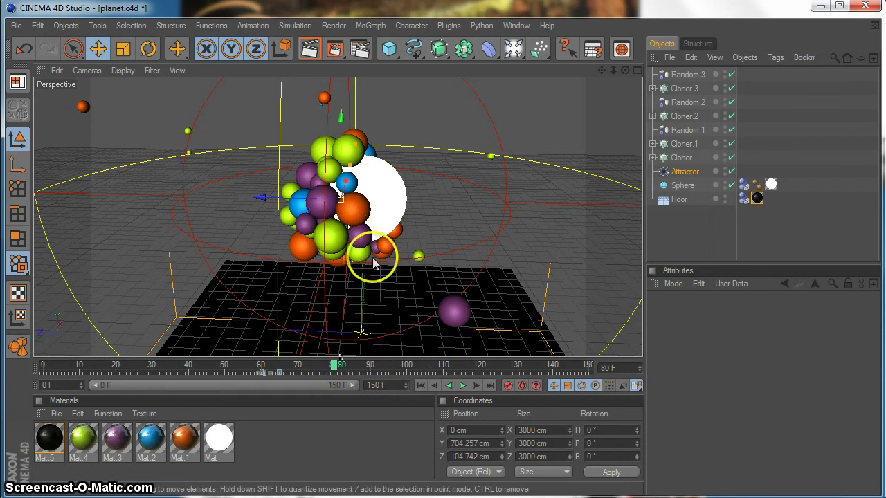
drag(344, 205, 452, 193)
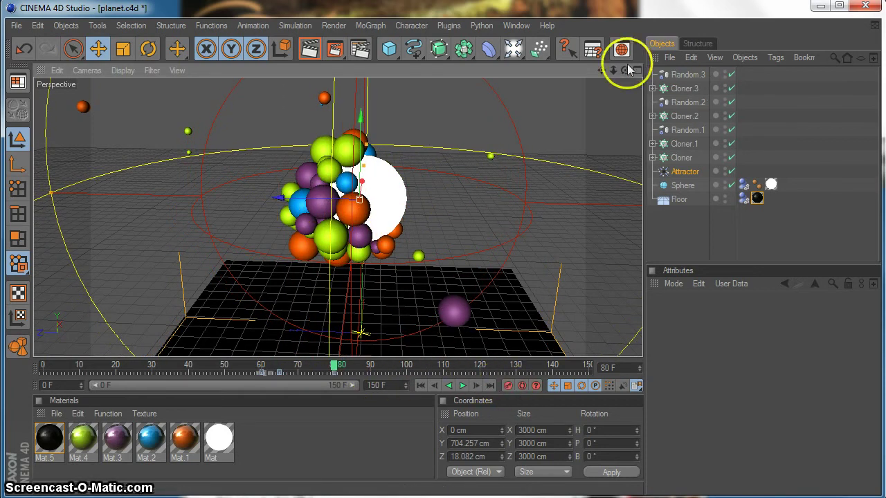
drag(624, 70, 450, 191)
Rewind to frame 0, replay the swarm, and pause at frame 67 viewing from above
click(424, 386)
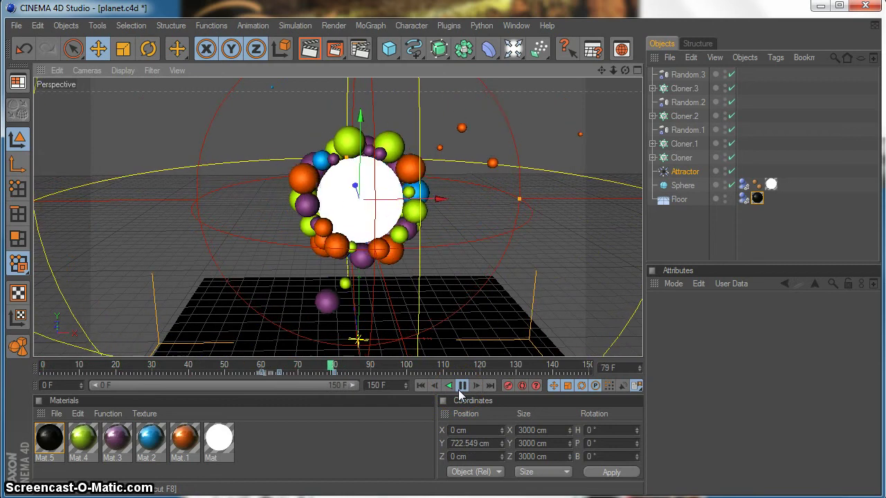
click(447, 386)
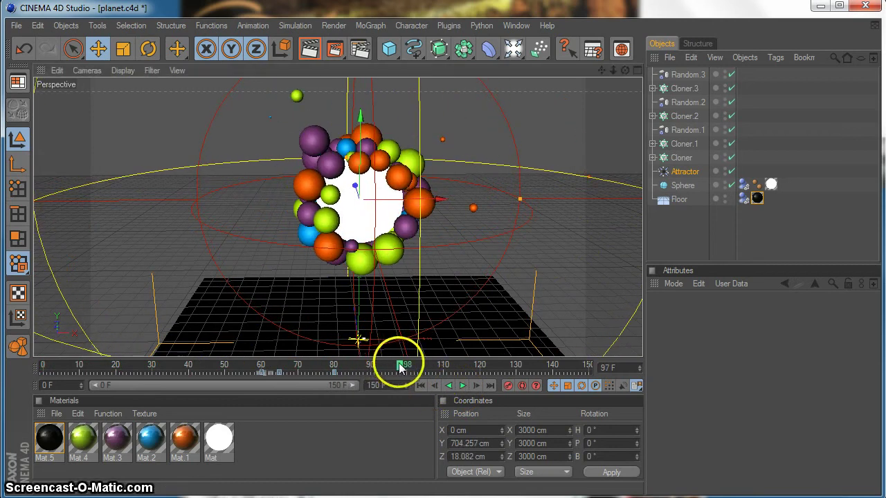
drag(395, 365, 60, 399)
click(429, 383)
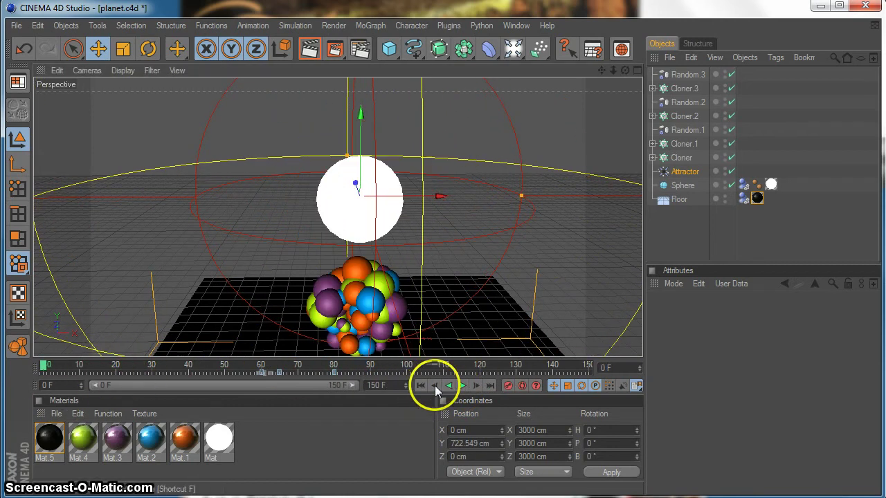
click(459, 386)
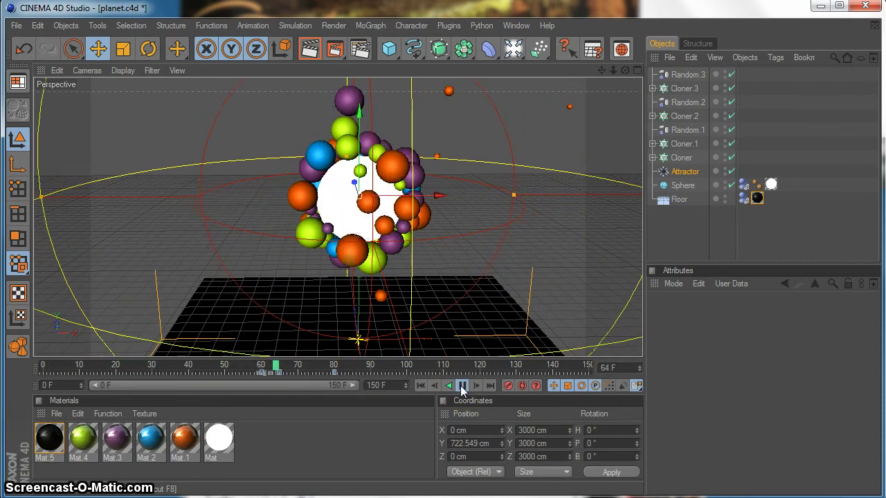
click(460, 385)
mouse_move(625, 71)
mouse_down()
mouse_move(351, 186)
mouse_move(452, 192)
mouse_move(510, 219)
mouse_move(431, 184)
mouse_move(529, 290)
mouse_move(439, 186)
mouse_move(625, 74)
mouse_up()
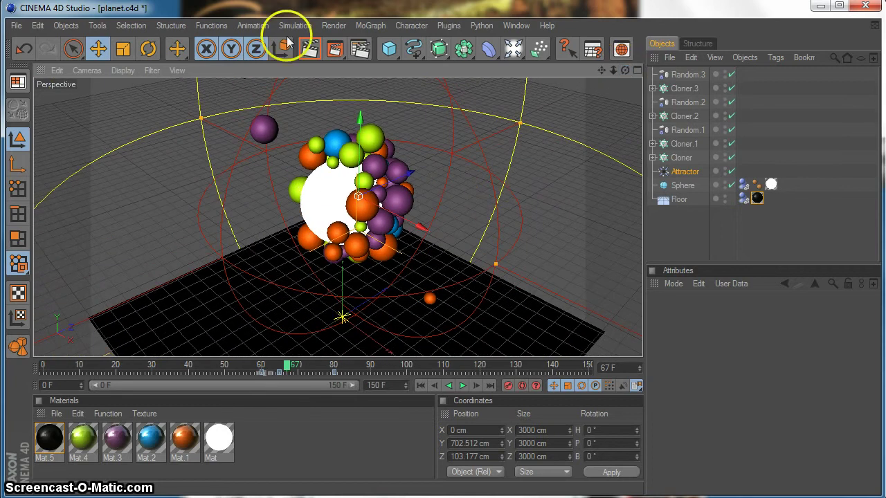
click(309, 49)
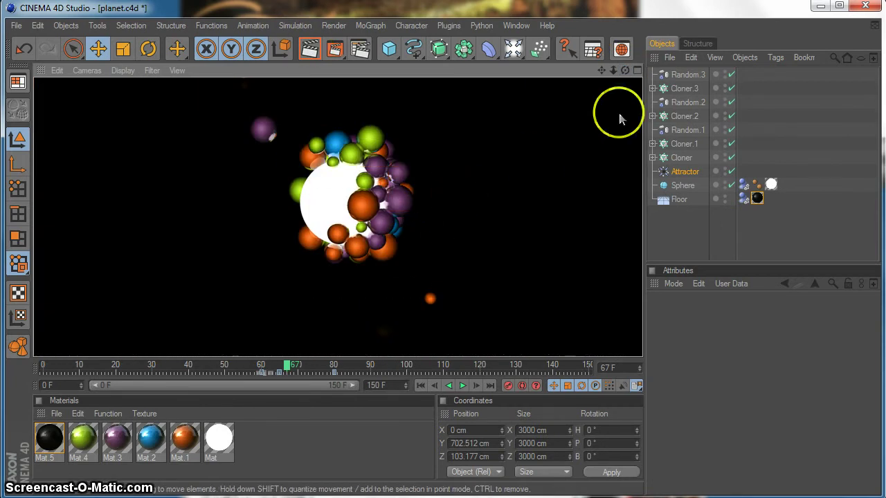
drag(621, 82, 621, 74)
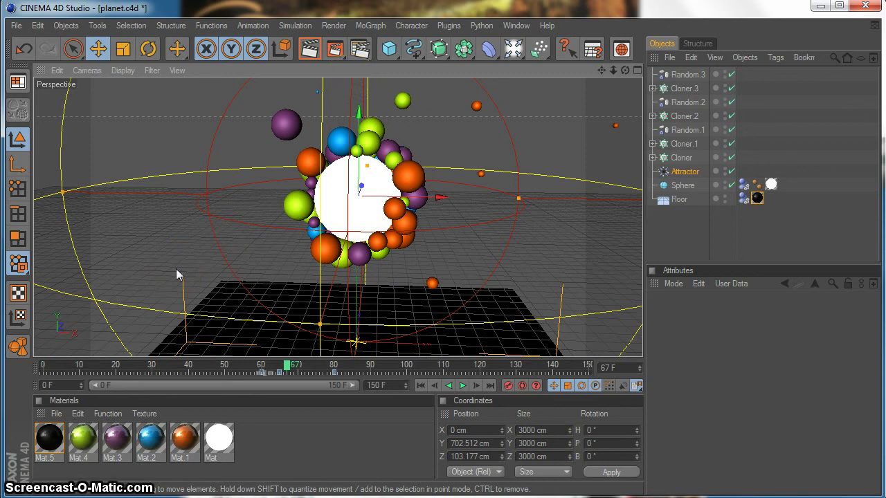
Open the fsce.c4d scene from the Cinema 4D skeletons folder
click(17, 26)
click(39, 57)
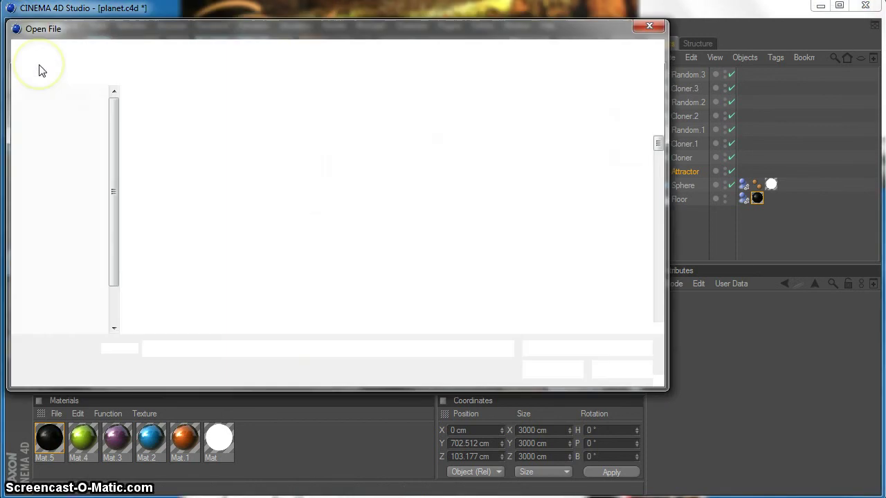
click(369, 234)
scroll(371, 233, down, 5)
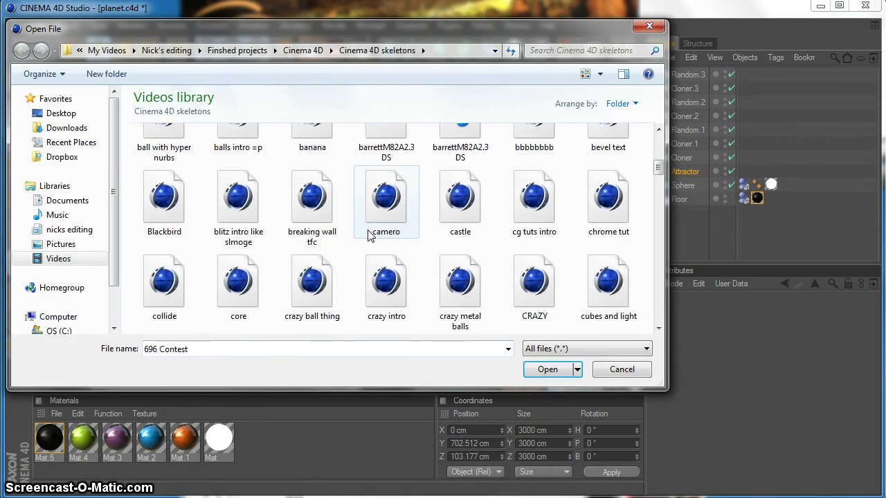
scroll(369, 235, down, 5)
scroll(369, 236, up, 2)
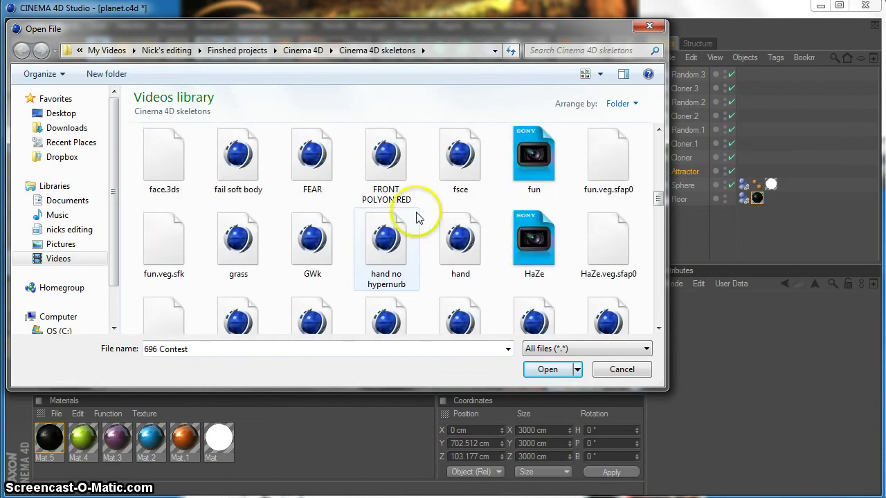
double_click(464, 142)
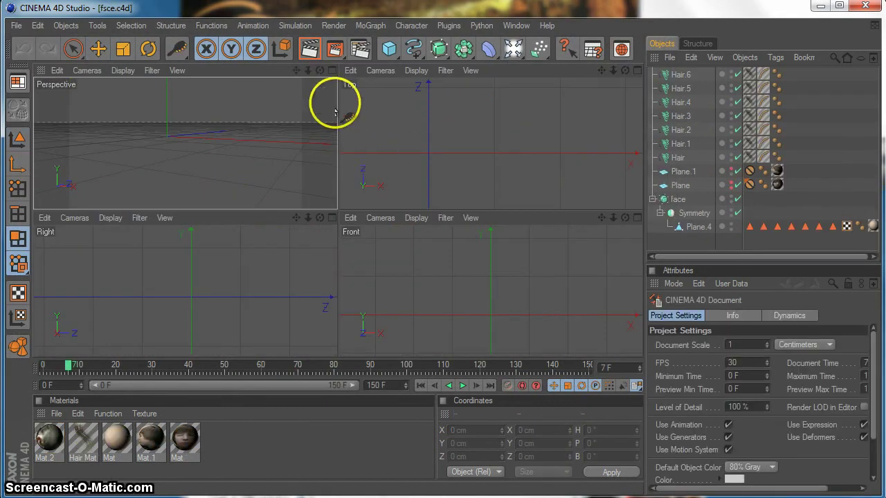
Hide the Hair through Hair.6 objects in the enlarged perspective view and render a preview of the bald head
click(332, 72)
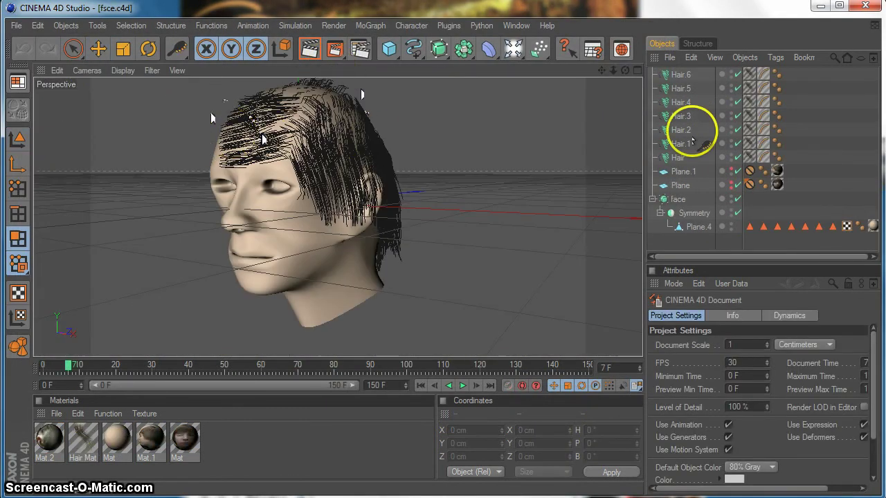
click(732, 139)
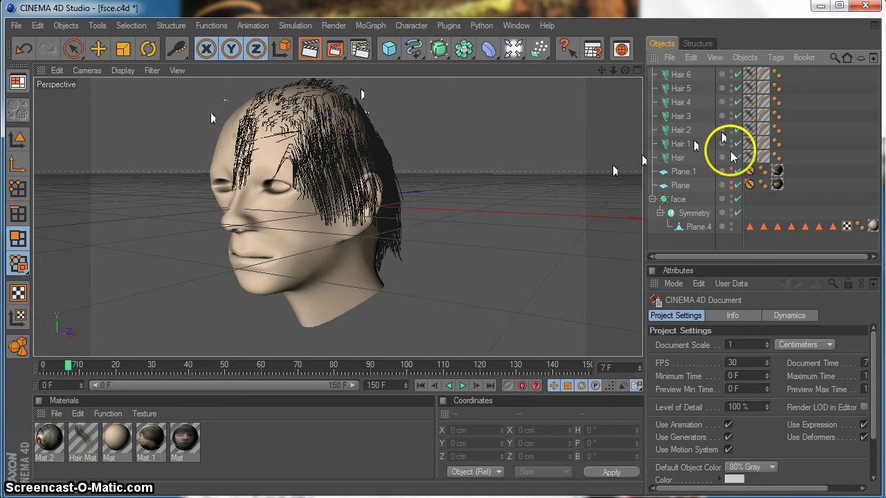
click(732, 114)
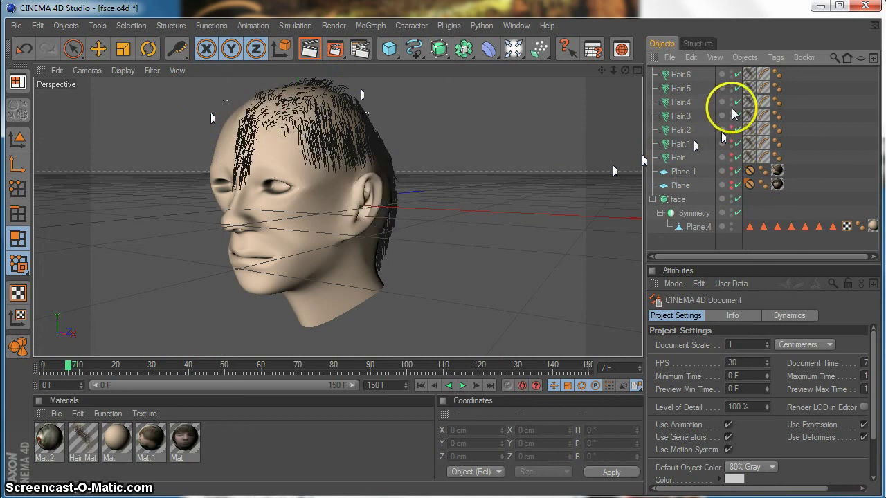
click(732, 102)
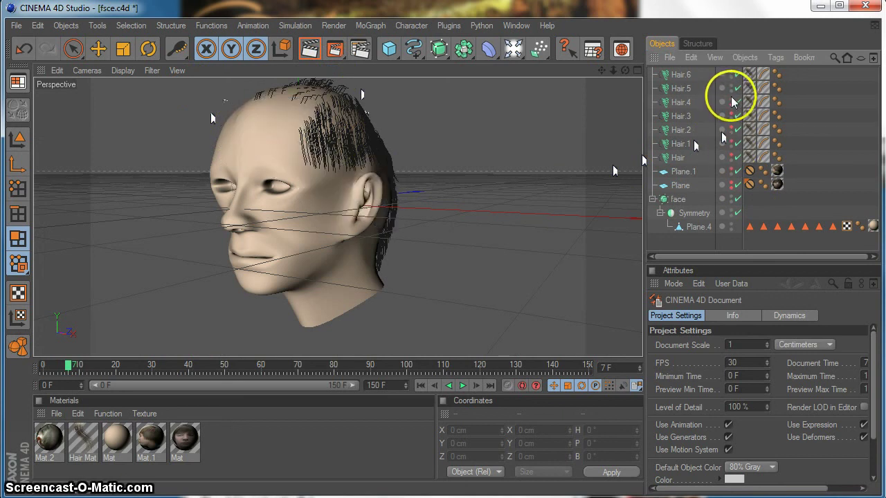
click(731, 88)
click(732, 74)
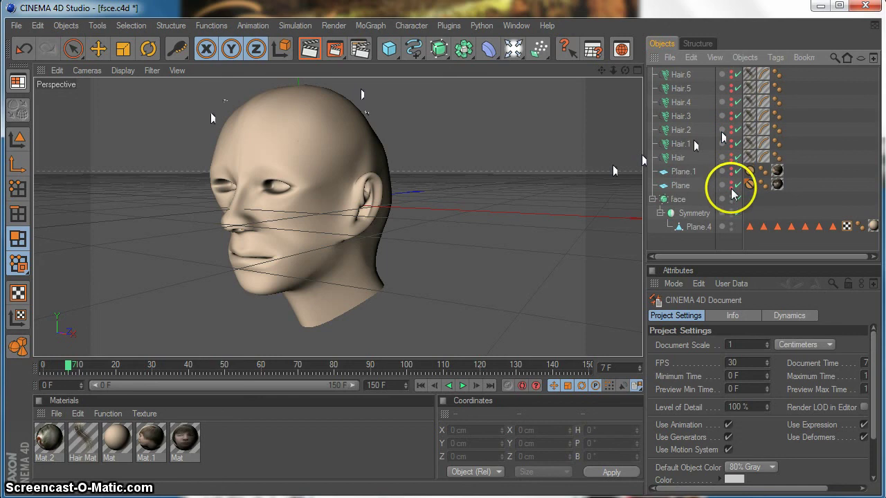
click(311, 46)
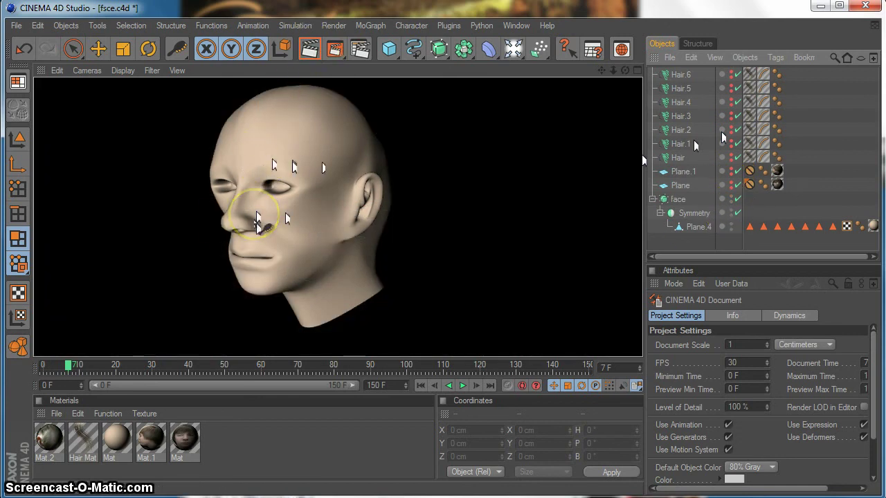
click(602, 70)
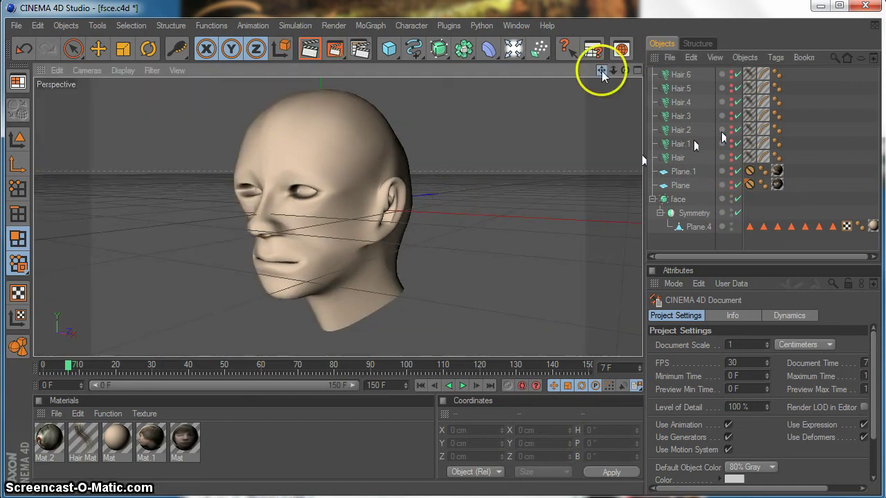
mouse_move(446, 194)
alt+mouse_down()
mouse_move(508, 205)
mouse_move(451, 193)
mouse_move(447, 153)
mouse_move(451, 193)
alt+mouse_up()
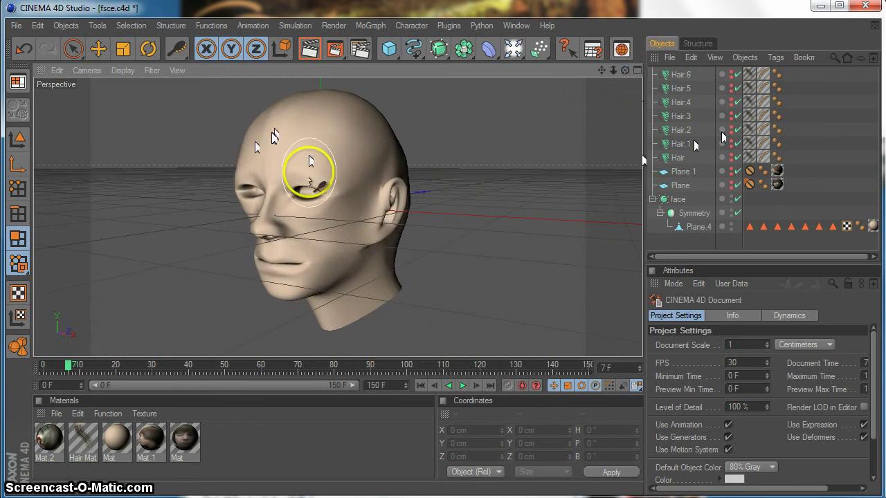
drag(149, 437, 247, 286)
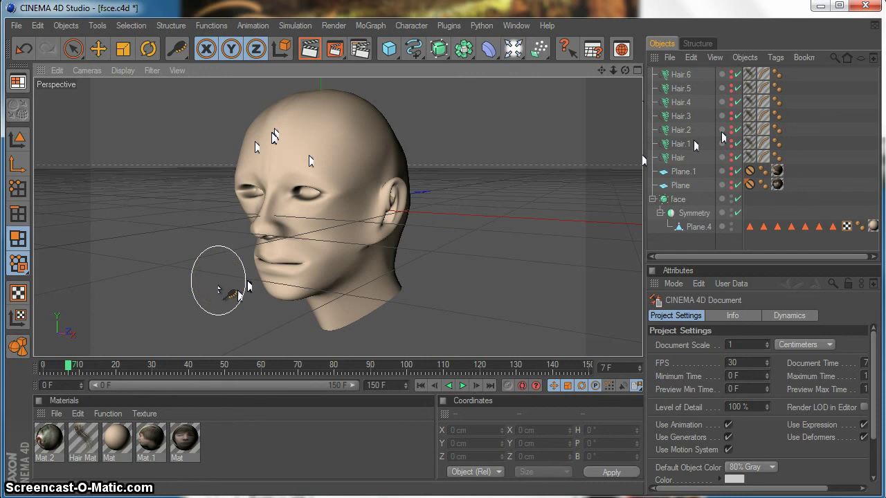
drag(218, 289, 316, 242)
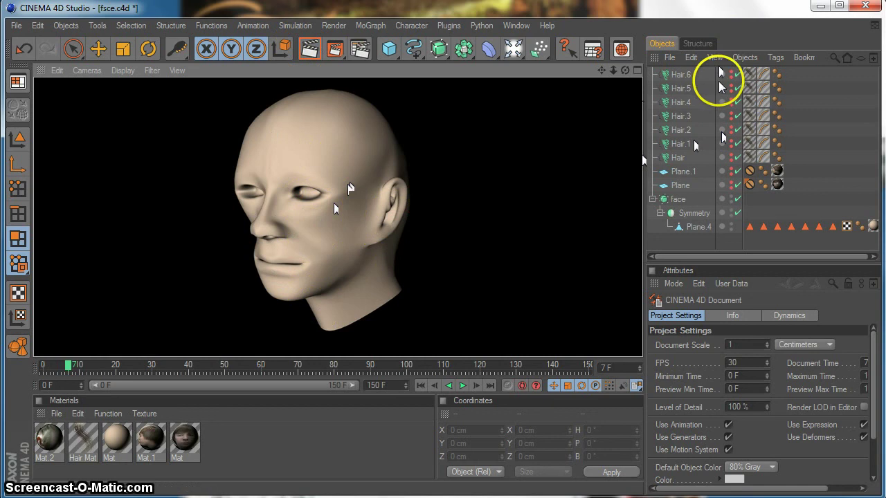
drag(722, 83, 316, 198)
click(16, 26)
click(325, 174)
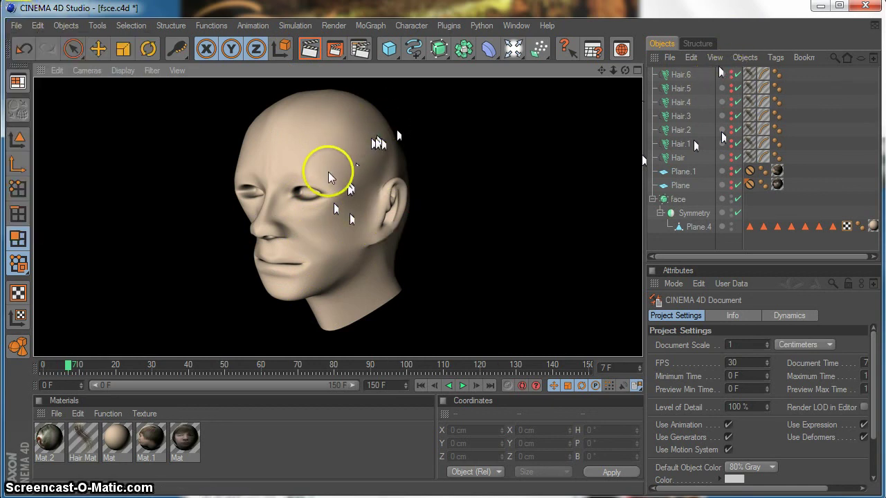